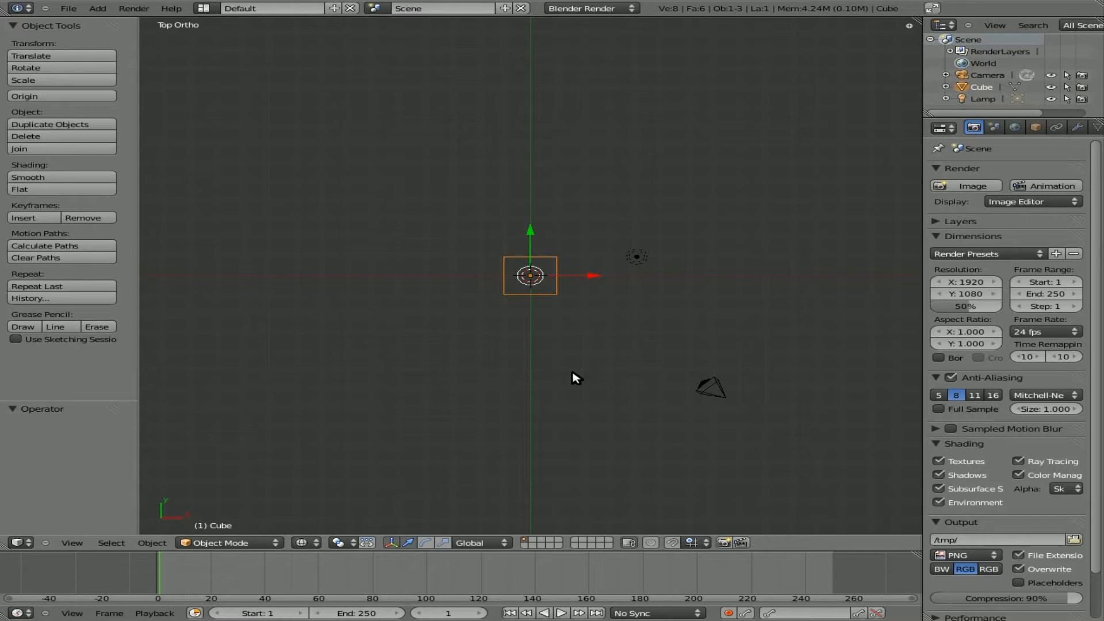
# - Shape the cube into a thin wall by scaling it to about 0.18 along Y and 1.79 along X
pyautogui.press('s')
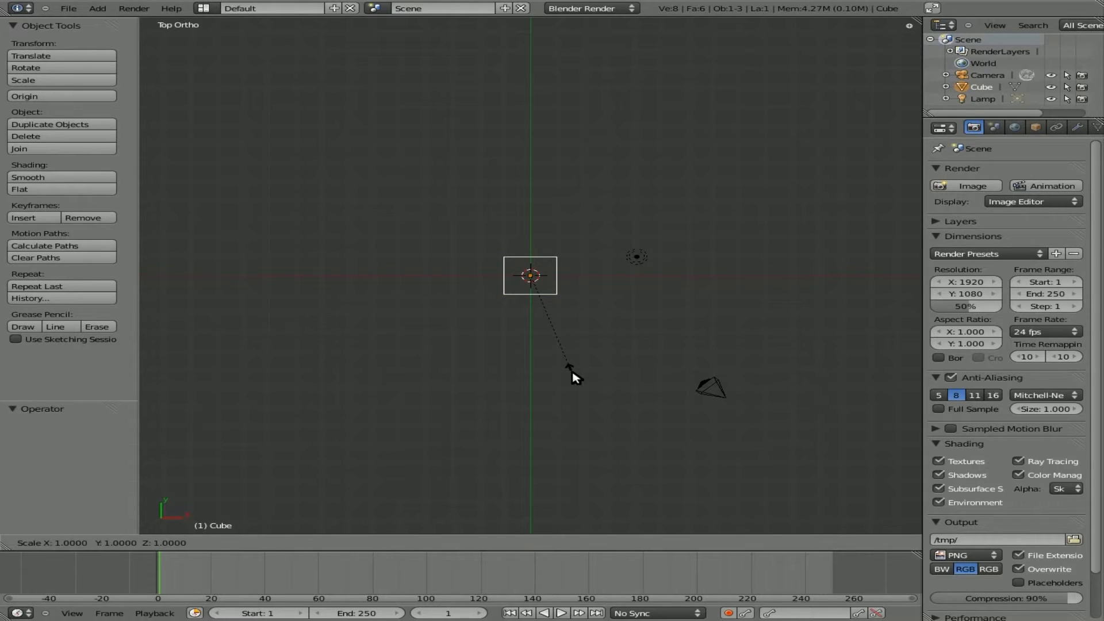
pyautogui.press('y')
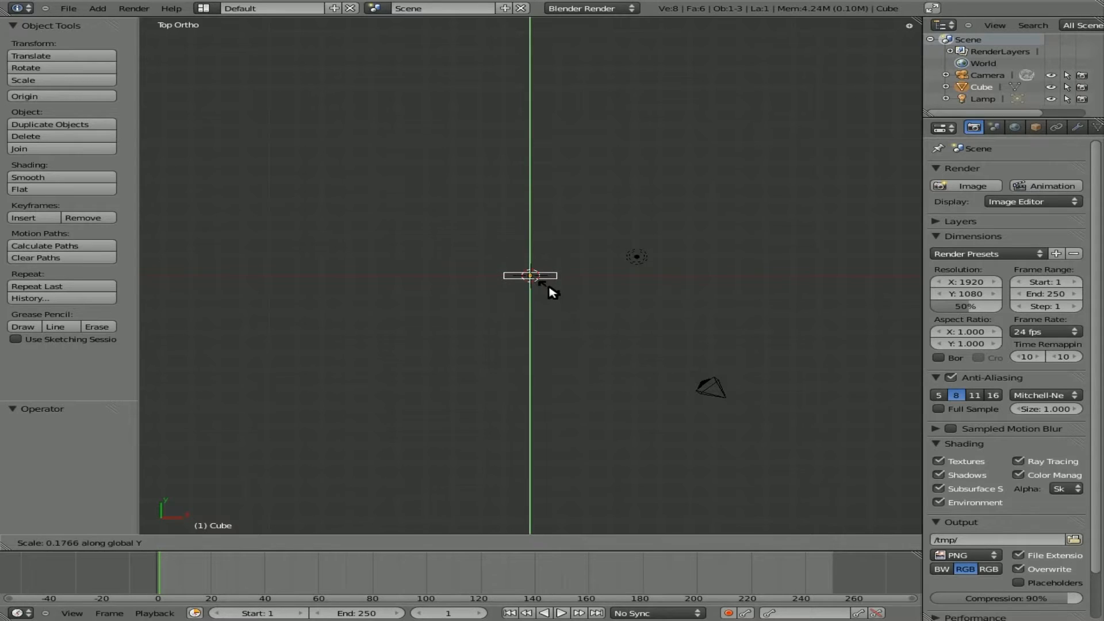
pyautogui.click(549, 286)
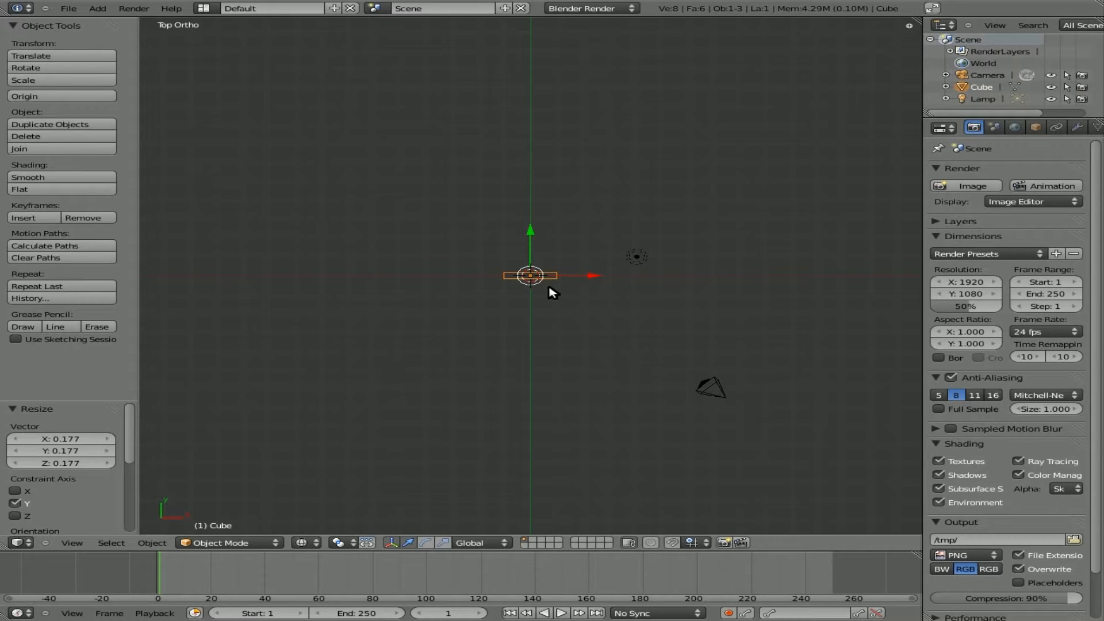
pyautogui.press('s')
pyautogui.press('x')
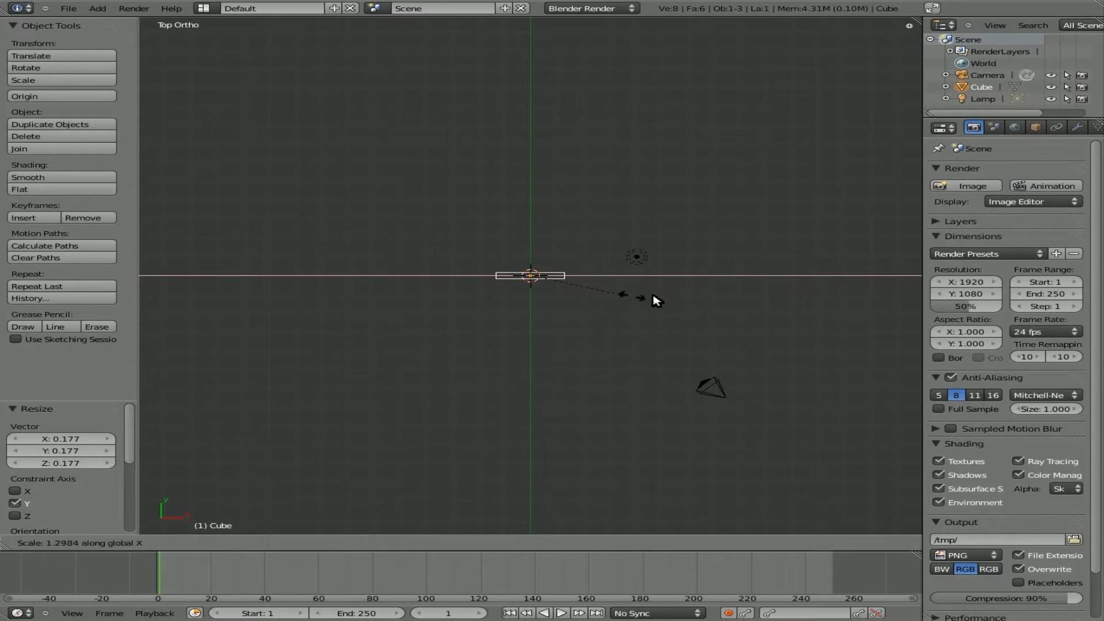
pyautogui.click(670, 302)
# - Move the wall about 3.7 units along positive X and place a duplicate of it about 7.5 units away along negative X
pyautogui.press('g')
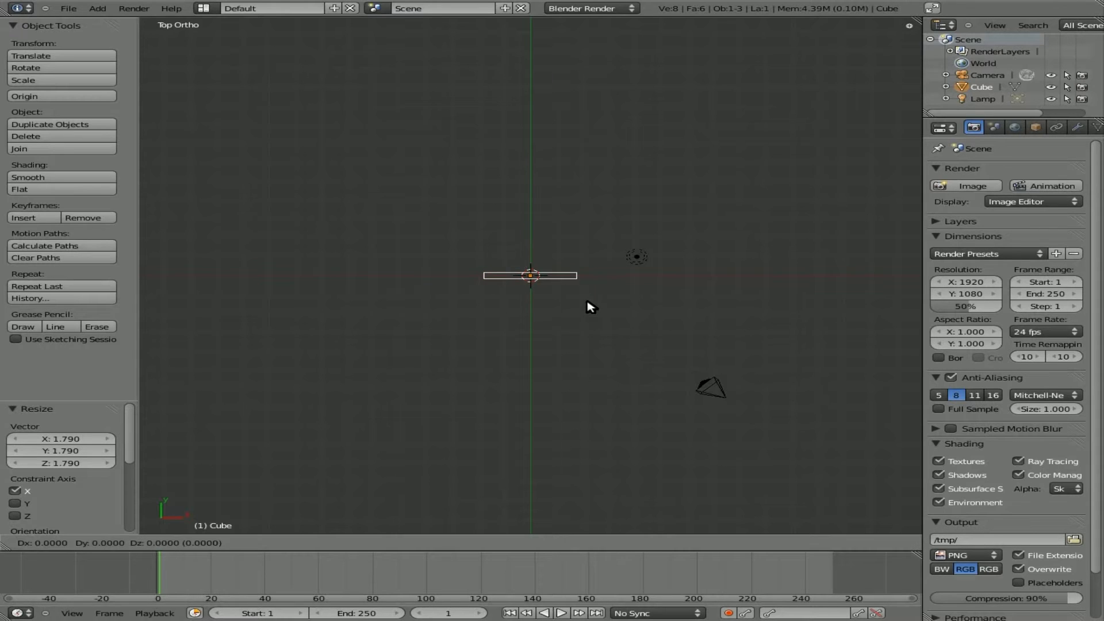
pyautogui.press('x')
pyautogui.click(688, 311)
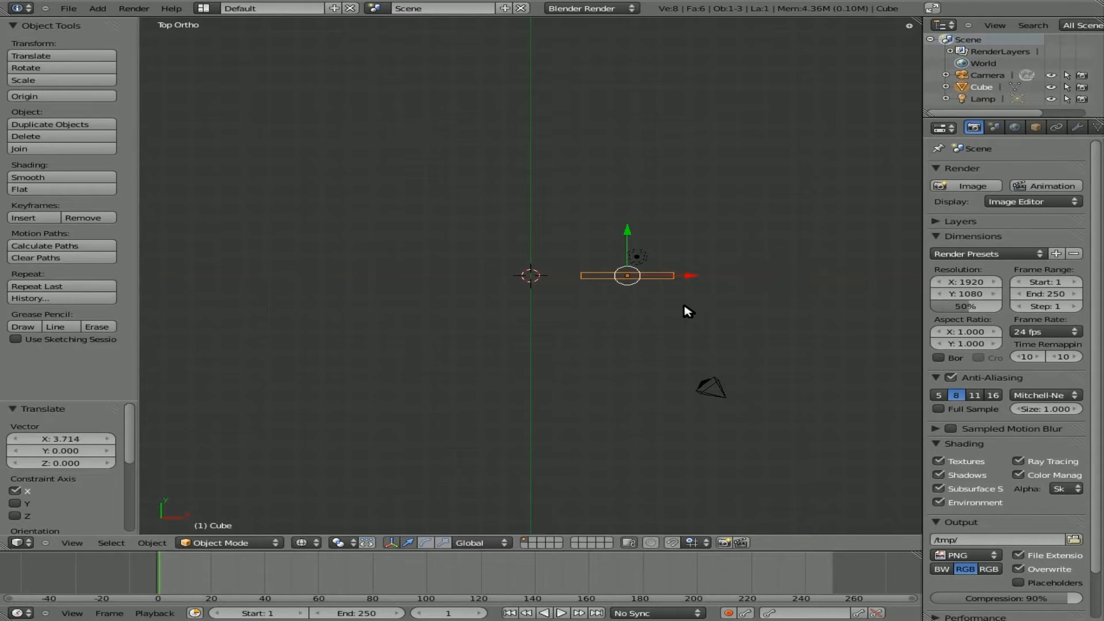
pyautogui.hotkey('shift', 'd')
pyautogui.press('x')
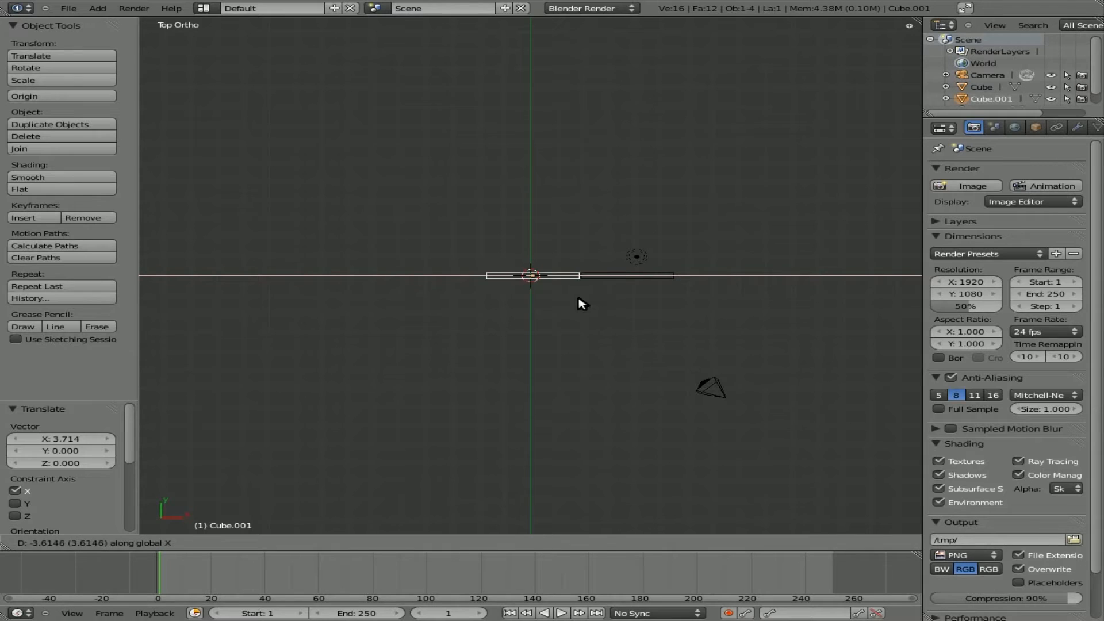
pyautogui.click(492, 296)
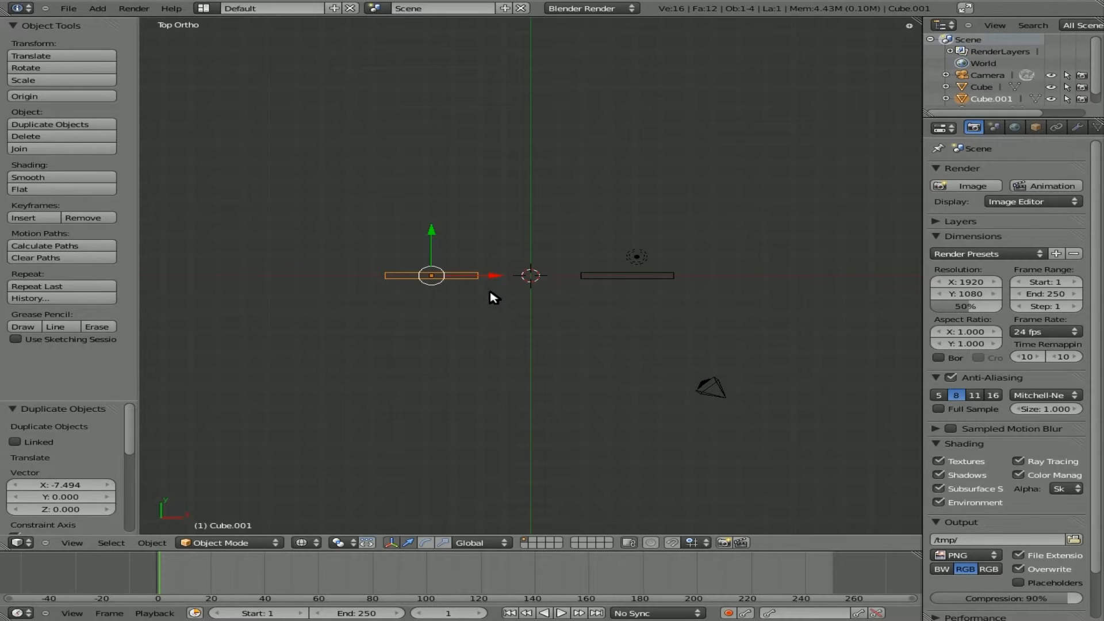
# - Duplicate the wall on the negative X side and offset the copy about 1.8 units along positive X as the door
pyautogui.press('g')
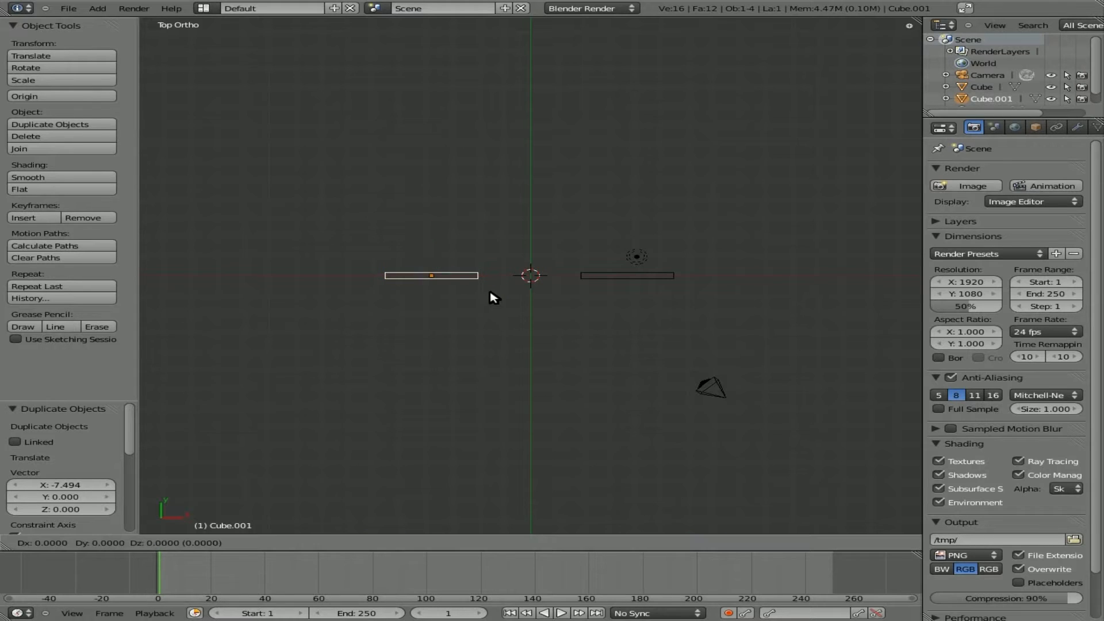
pyautogui.press('Escape')
pyautogui.hotkey('shift', 'd')
pyautogui.press('x')
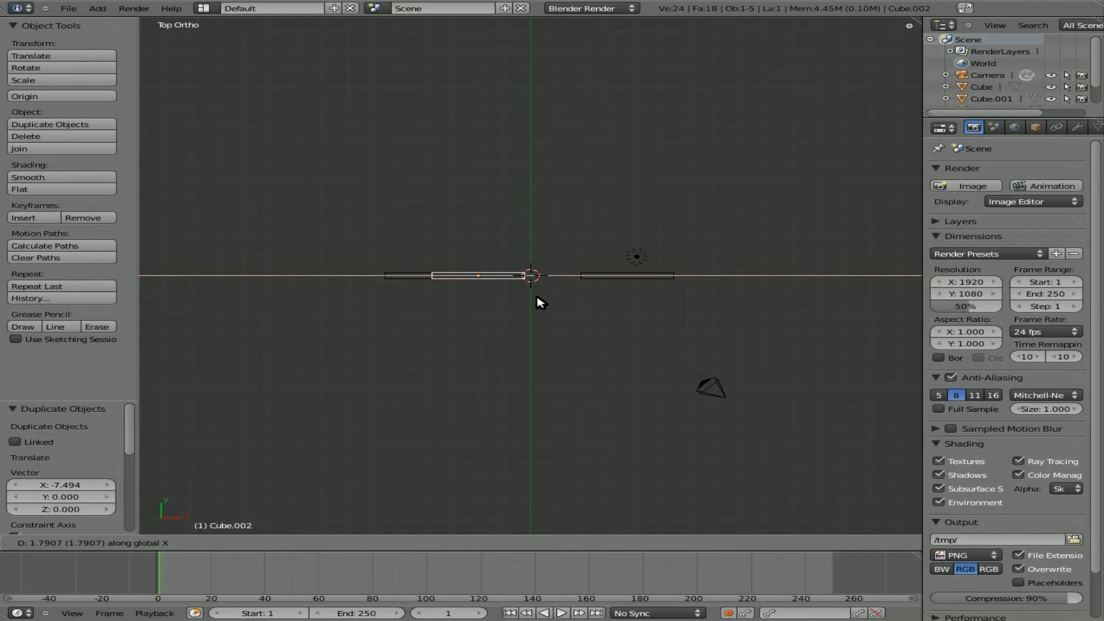
pyautogui.click(538, 302)
# - Shift the door's whole mesh about 1.79 units along X in Edit Mode, so its origin sits at the hinge edge
pyautogui.press('Tab')
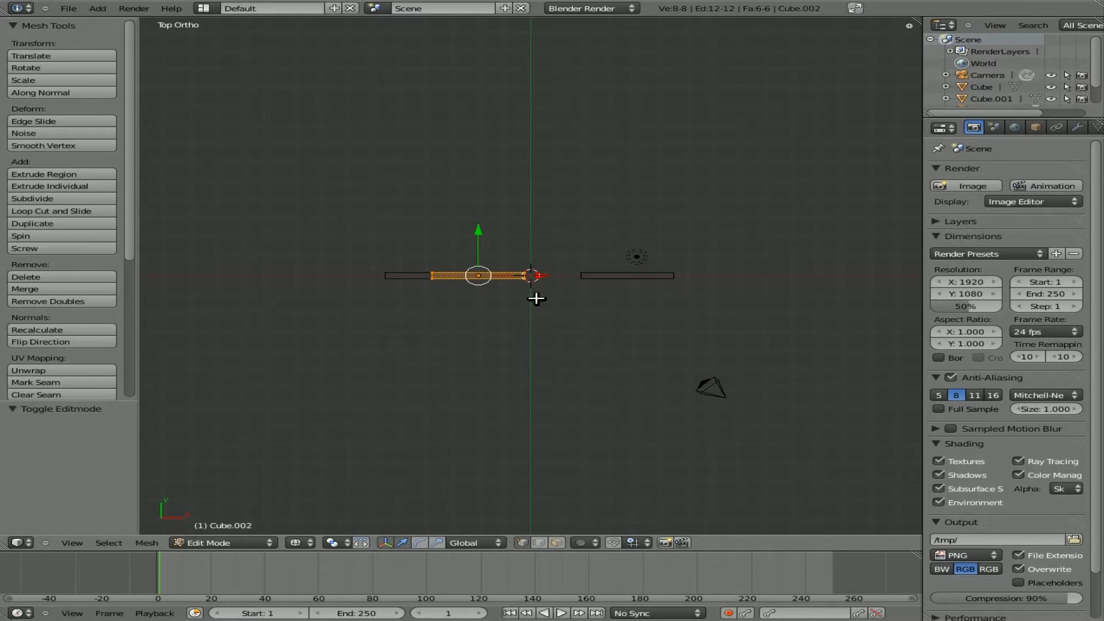
pyautogui.press('g')
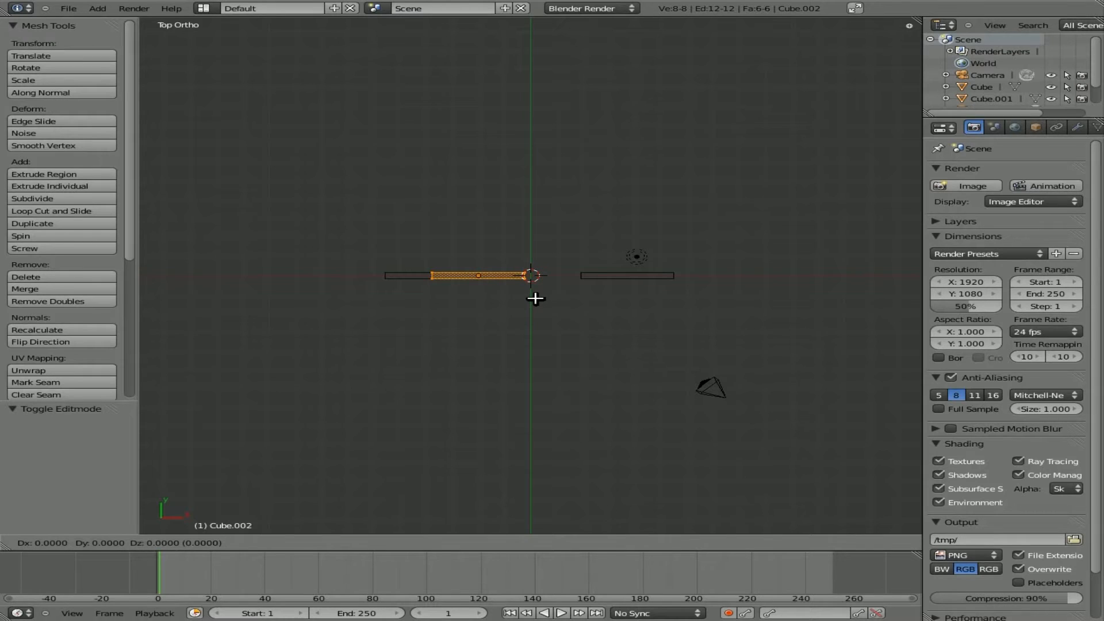
pyautogui.press('x')
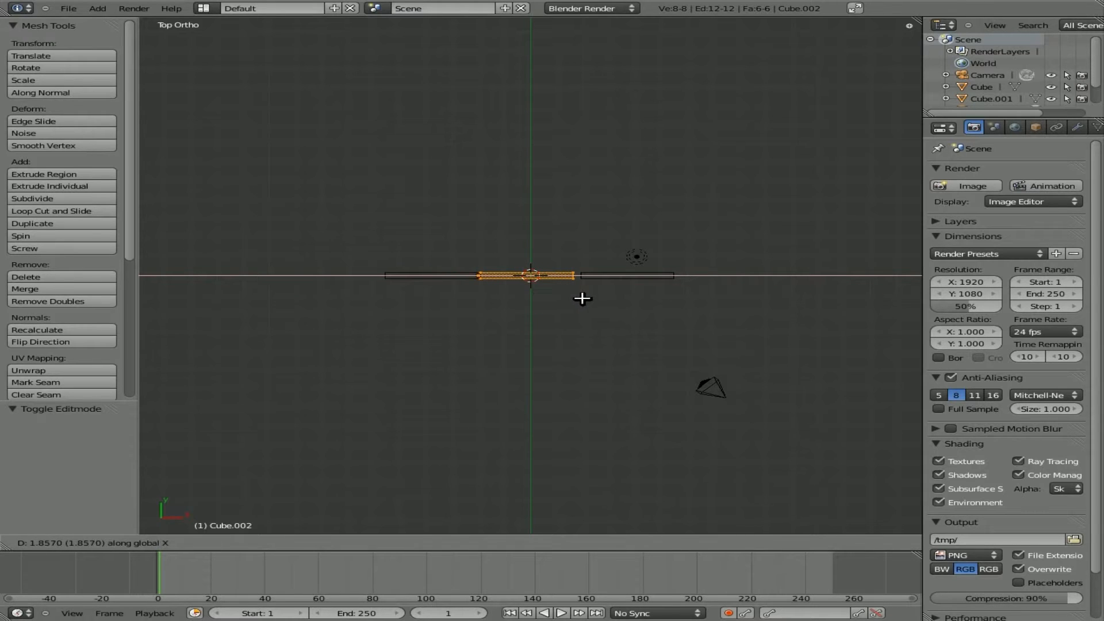
pyautogui.click(582, 298)
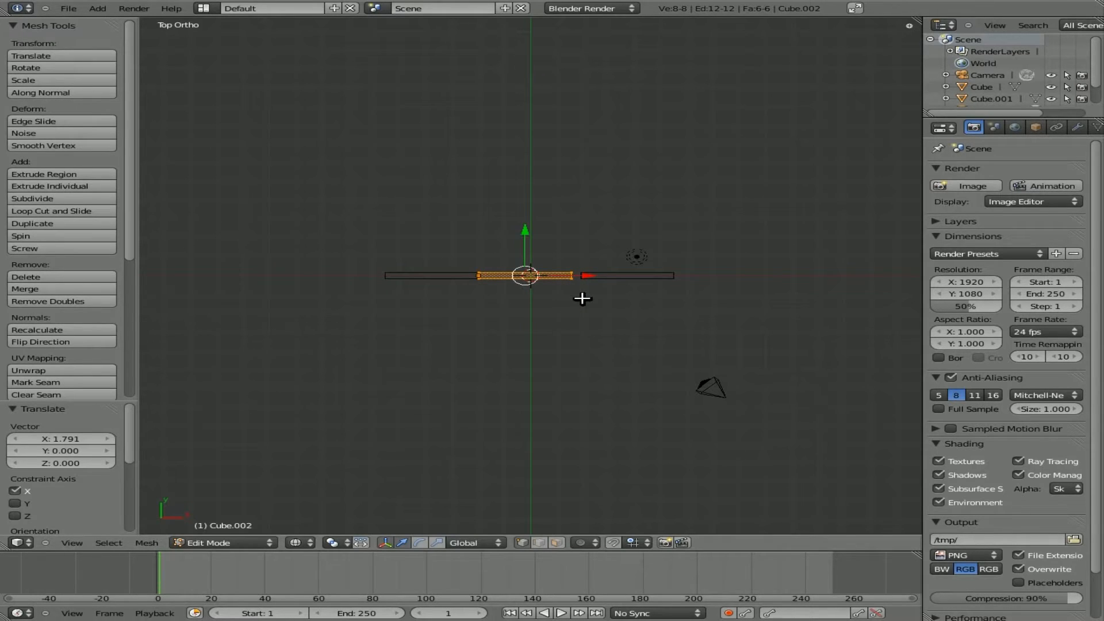
pyautogui.press('Tab')
# - Move the wall on the positive X side about 0.37 units along negative X to meet the door's free edge
pyautogui.rightClick(617, 281)
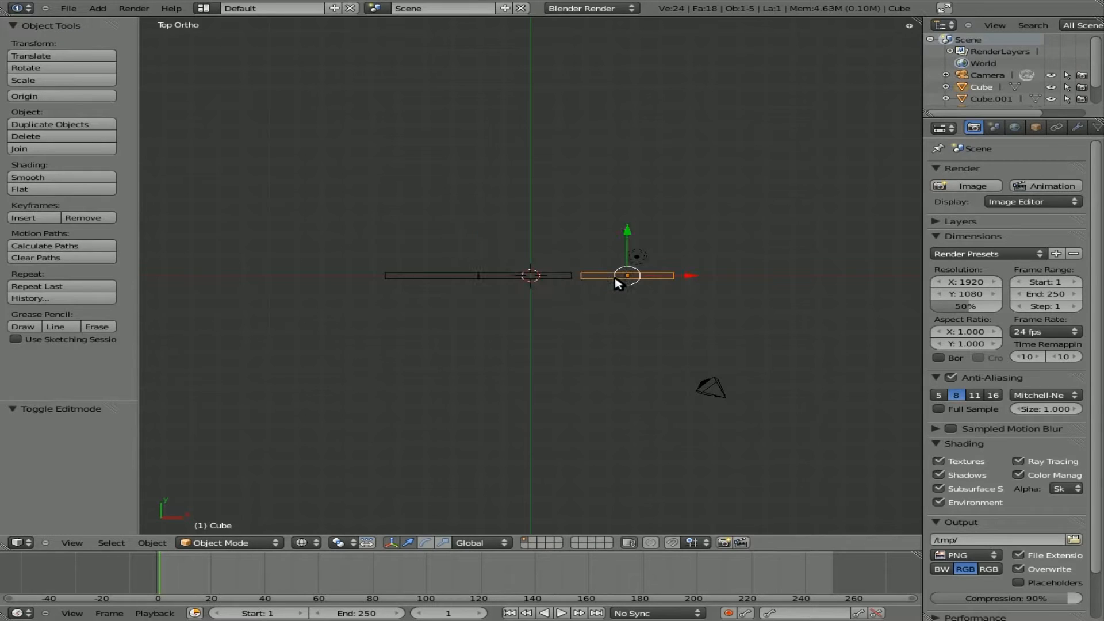
pyautogui.press('g')
pyautogui.press('x')
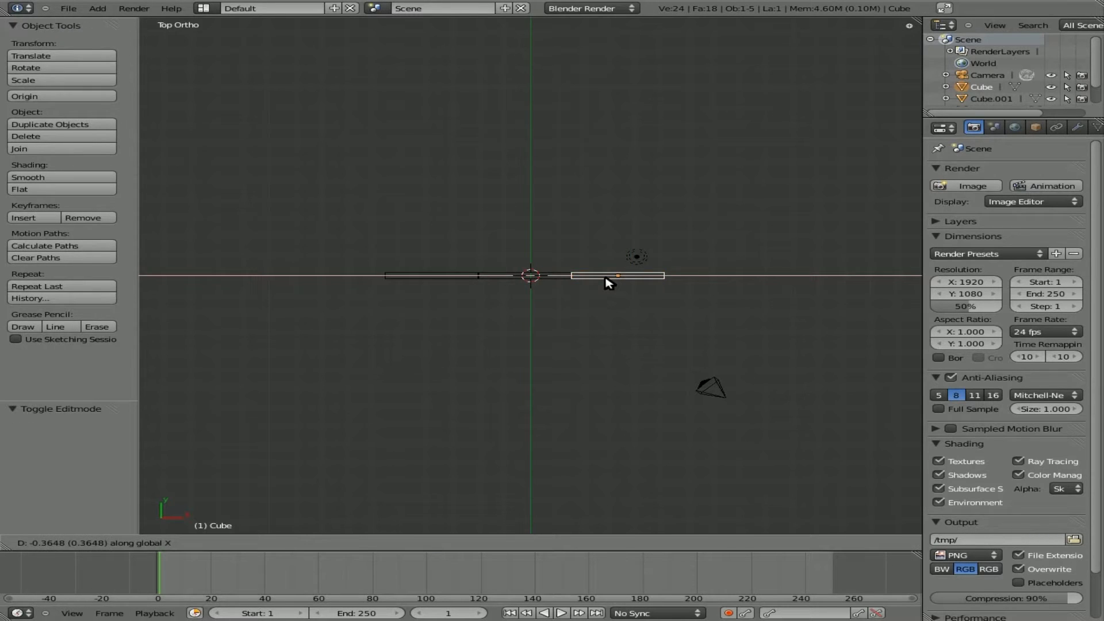
pyautogui.click(609, 282)
# - Try rotating the wall on the positive X side and the middle door to compare their pivot points
pyautogui.hotkey('shift', 'r')
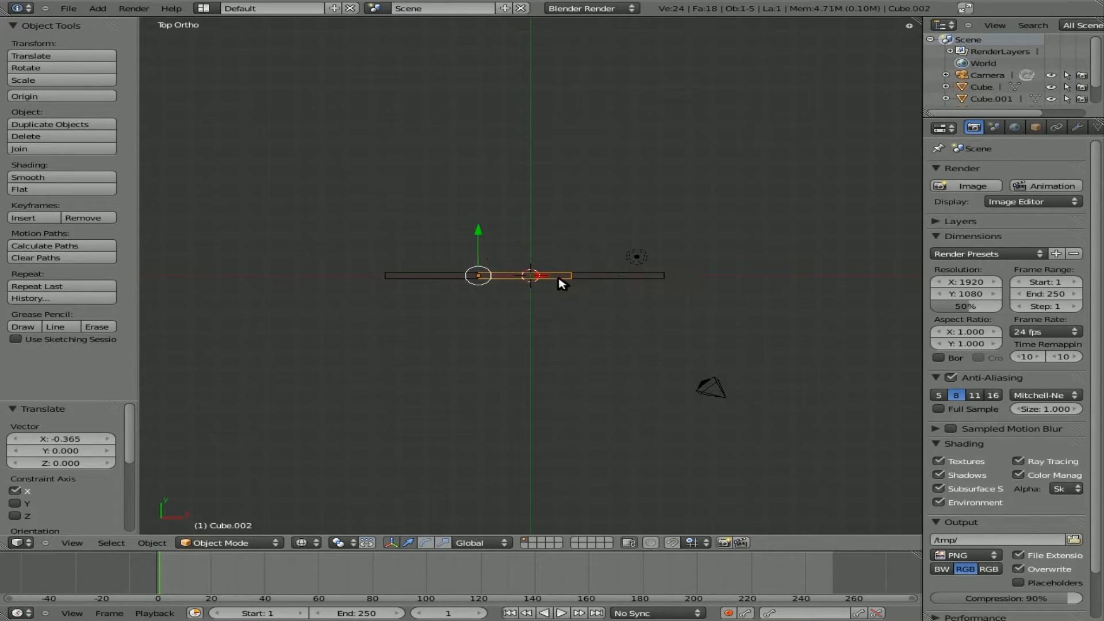
pyautogui.rightClick(625, 281)
pyautogui.press('r')
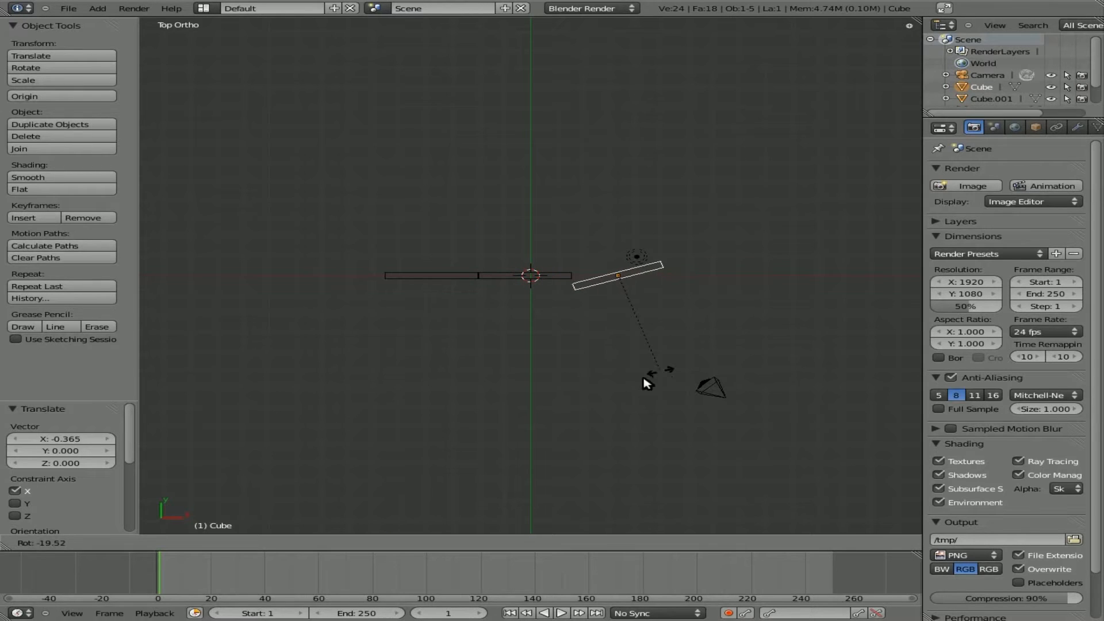
pyautogui.rightClick(676, 368)
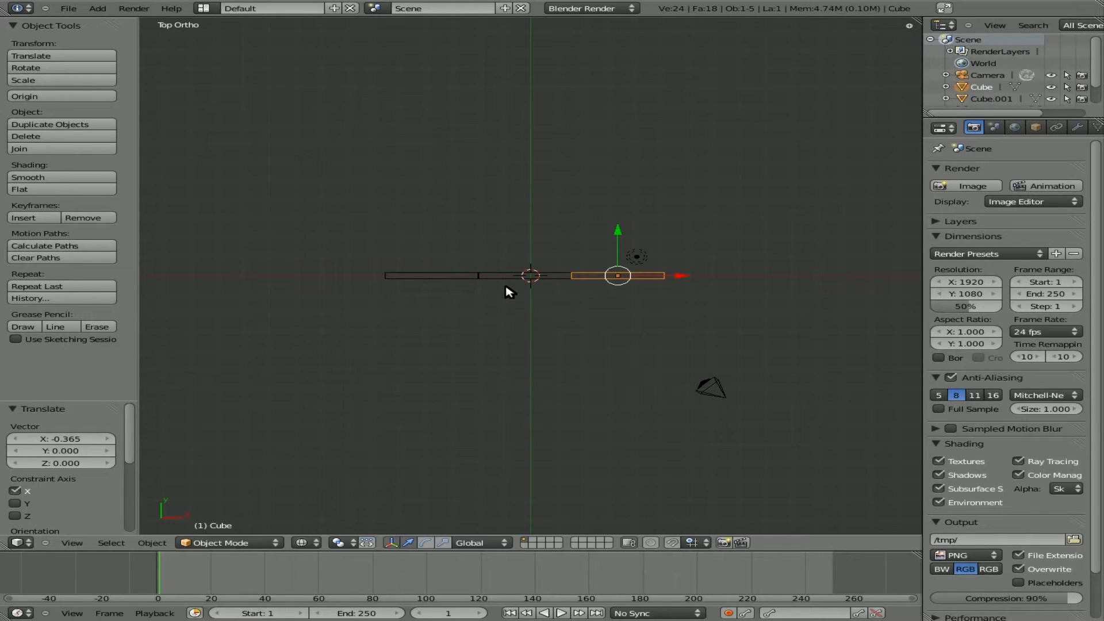
pyautogui.rightClick(506, 283)
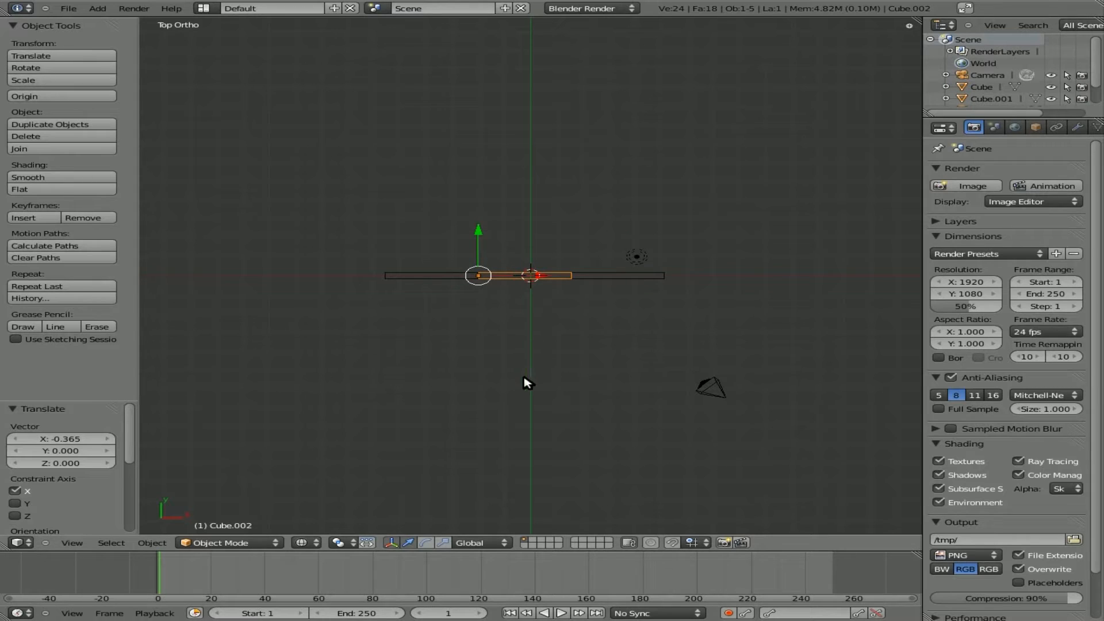
pyautogui.press('r')
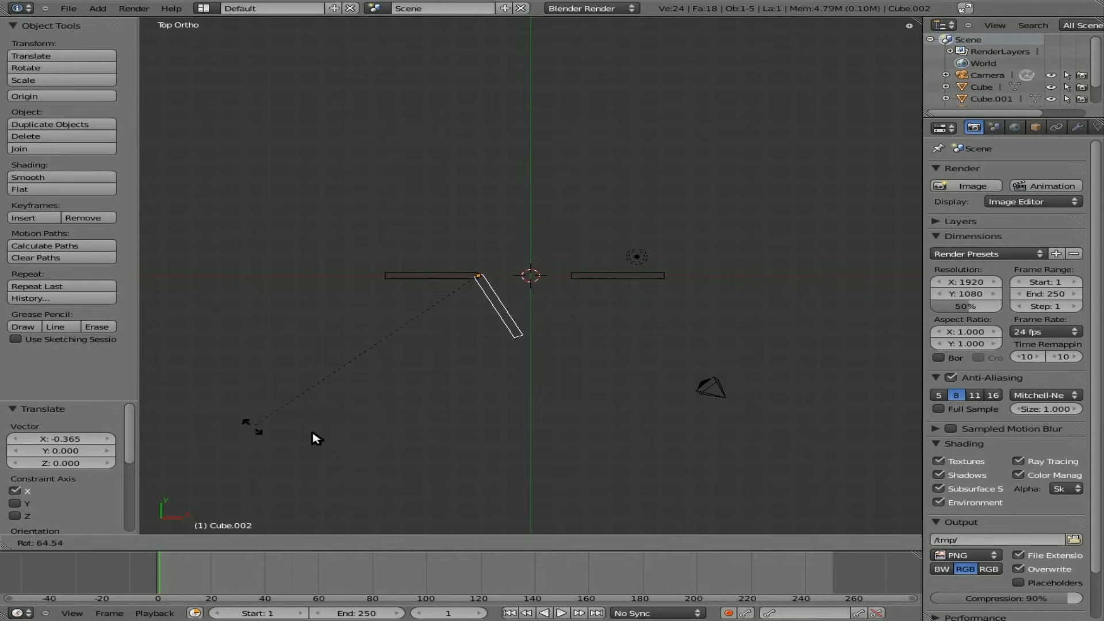
pyautogui.rightClick(572, 390)
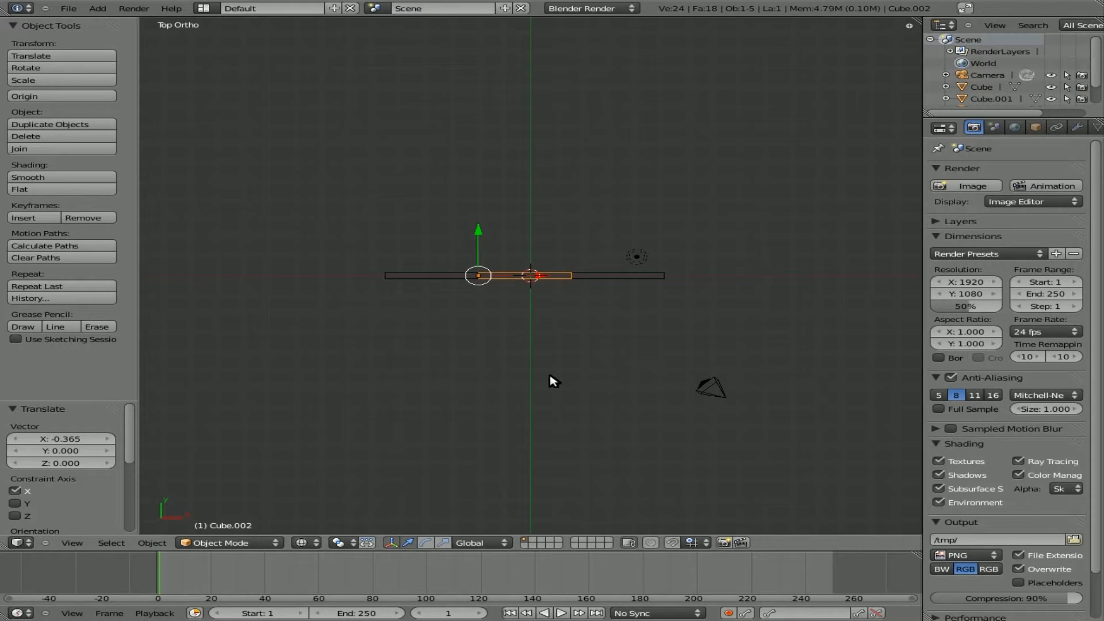
# - Keyframe the door's rotation closed at frame 1 and swung open by about -105° at frame 11
pyautogui.press('i')
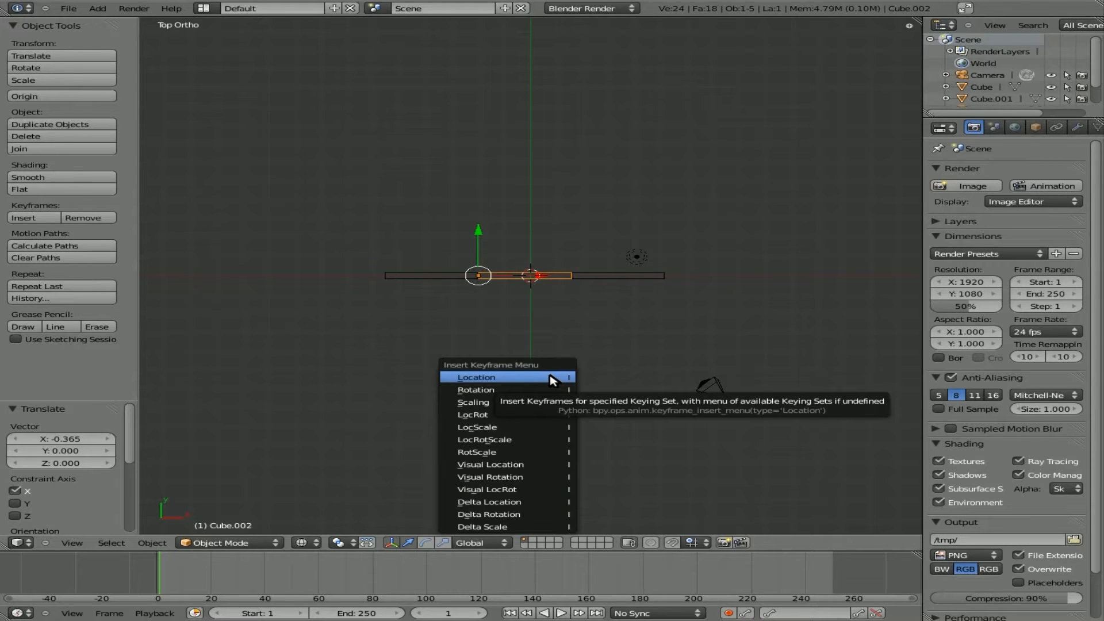
pyautogui.click(515, 390)
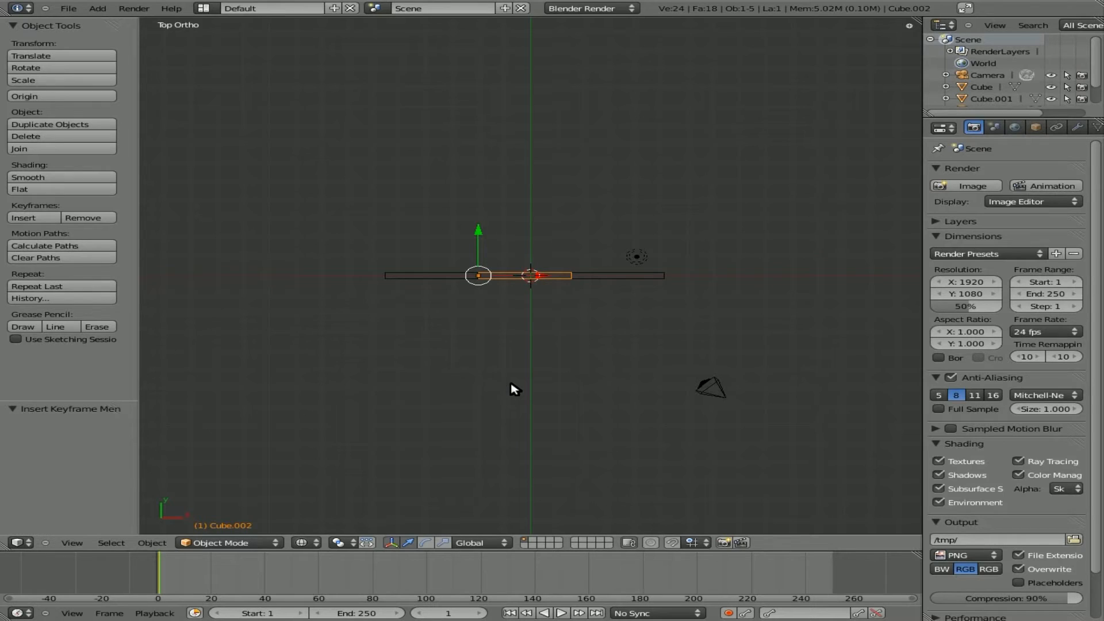
pyautogui.press('Up')
pyautogui.press('r')
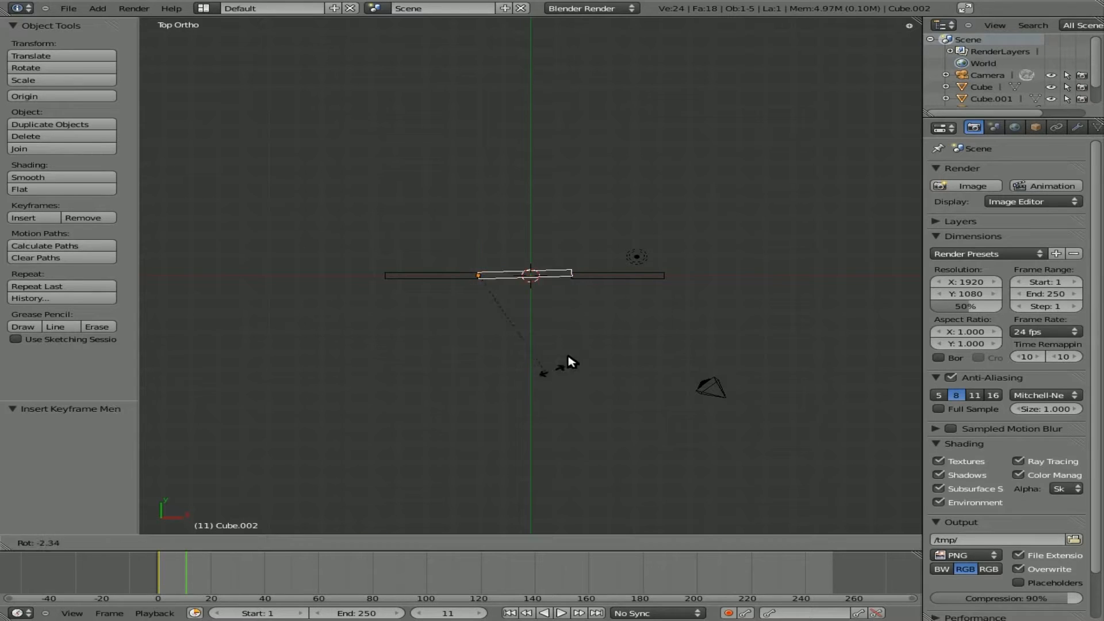
pyautogui.click(541, 245)
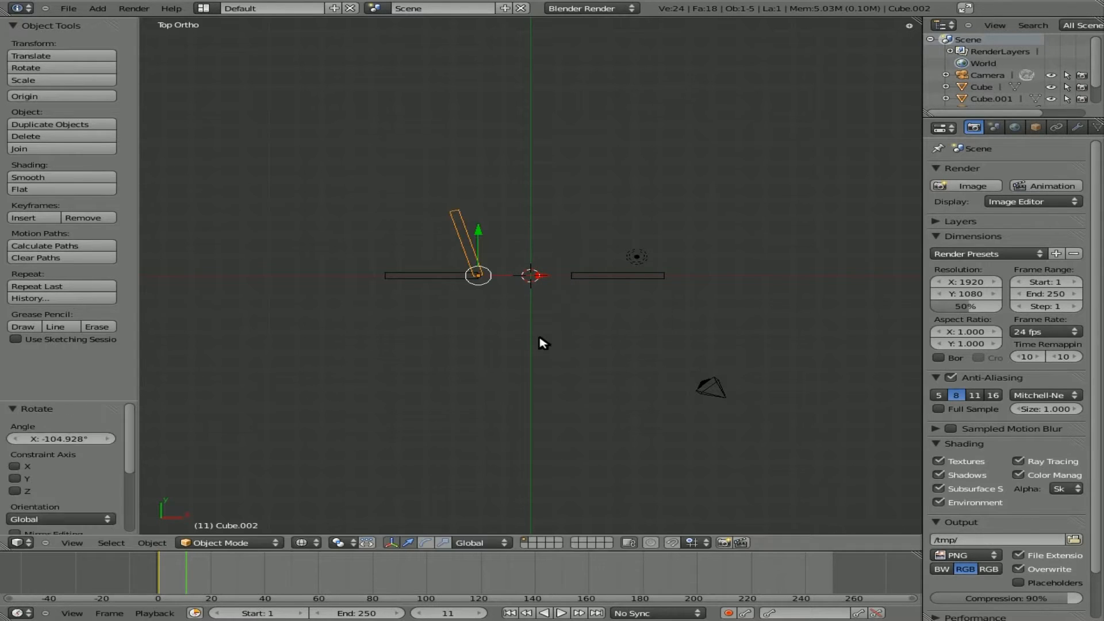
pyautogui.press('i')
pyautogui.click(546, 382)
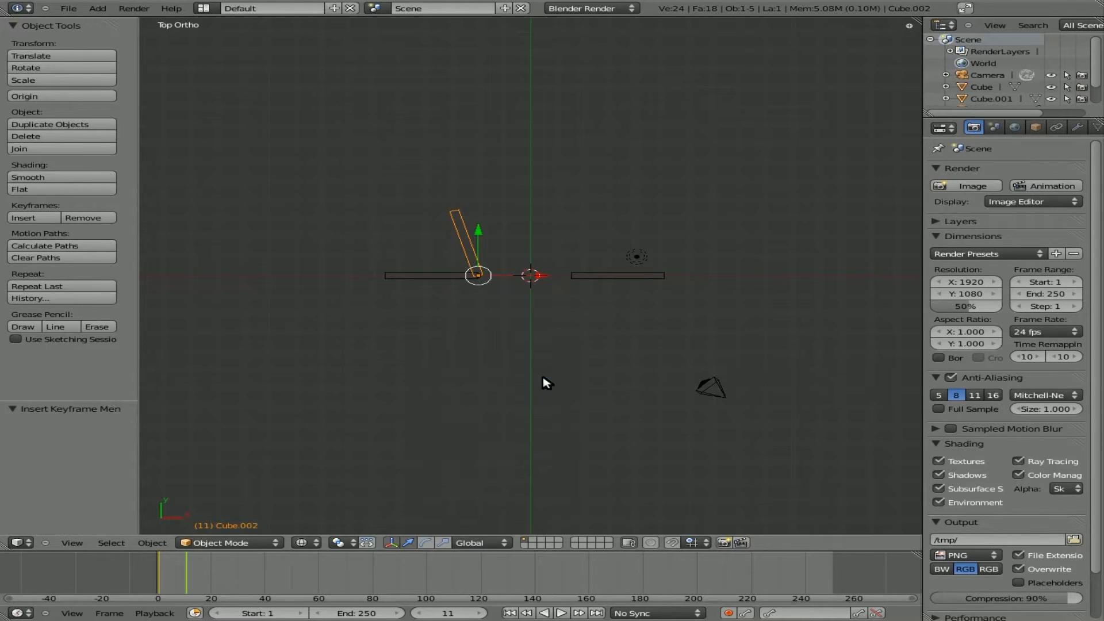
# - Scrub back and forth through the first 11 frames to review the door's opening animation
pyautogui.press('Left')
pyautogui.press('Left')
pyautogui.press('Left')
pyautogui.press('Left')
pyautogui.press('Left')
pyautogui.press('Left')
pyautogui.press('Left')
pyautogui.press('Left')
pyautogui.press('Left')
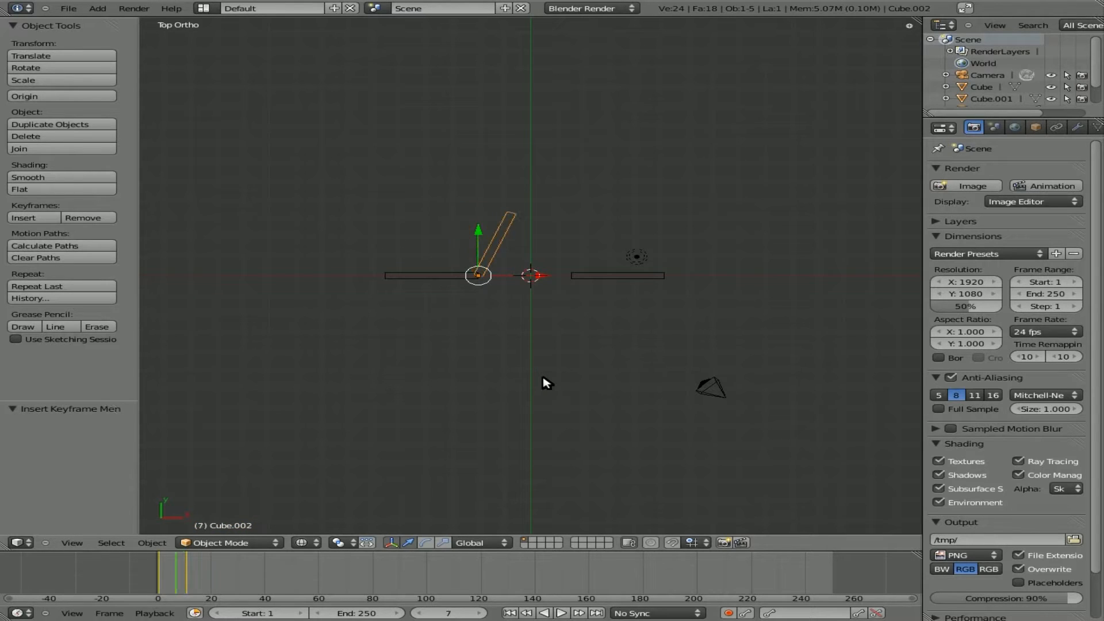
pyautogui.press('Right')
pyautogui.press('Right')
pyautogui.press('Right')
pyautogui.press('Right')
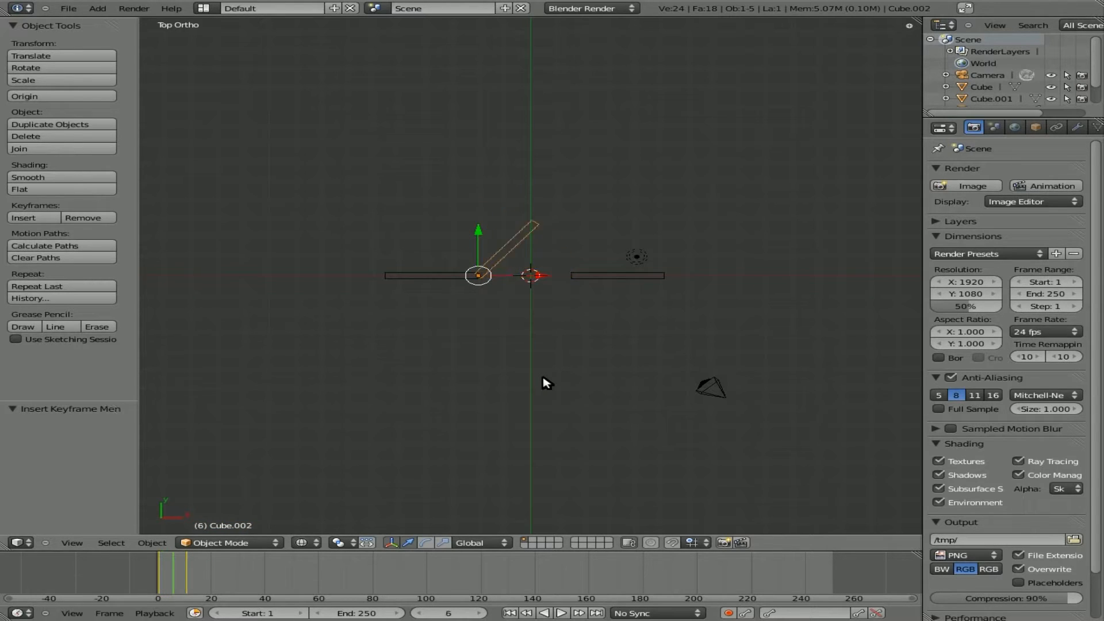
pyautogui.press('Left')
pyautogui.press('Left')
pyautogui.press('Left')
pyautogui.press('Left')
pyautogui.press('Left')
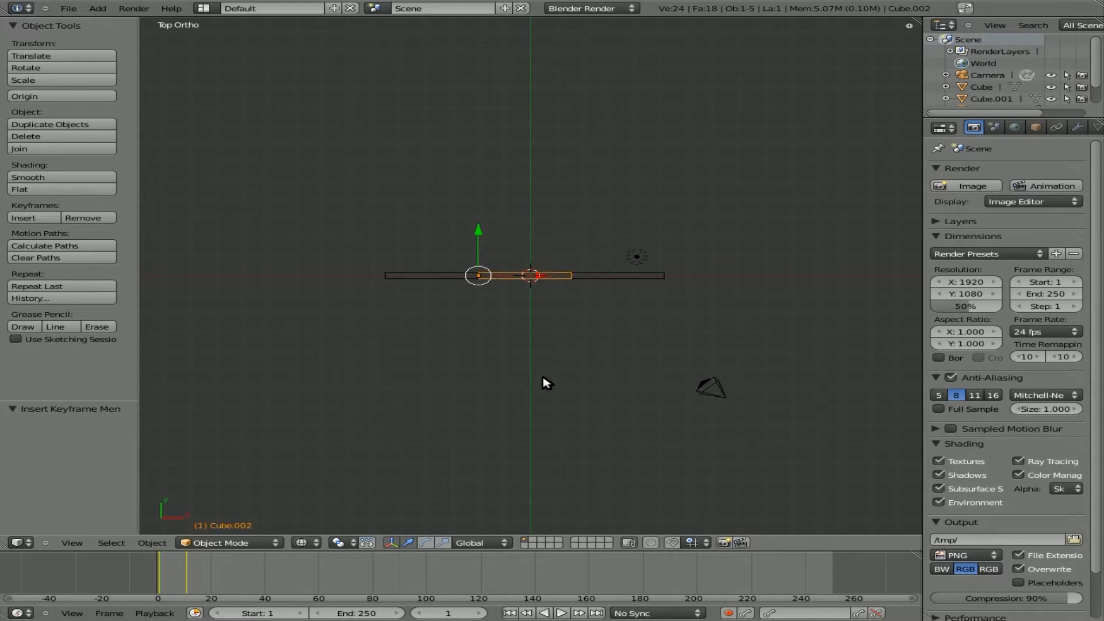
pyautogui.press('Left')
# - Add a plane at the scene's origin and scale it up about 7.3 times to form the floor
pyautogui.press('space')
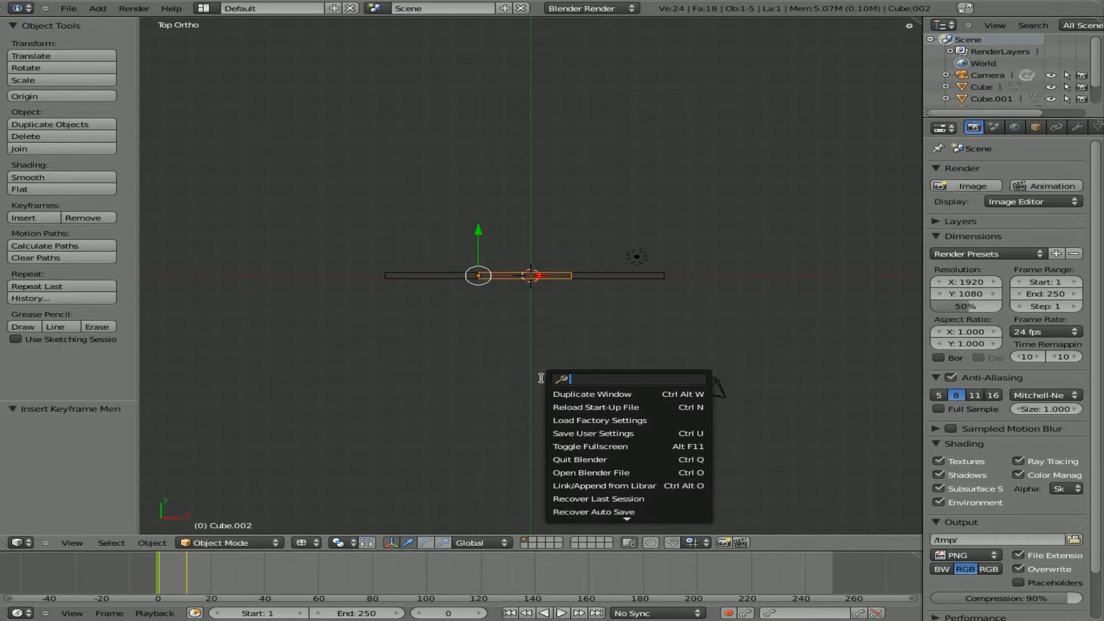
pyautogui.write('plane')
pyautogui.press('Return')
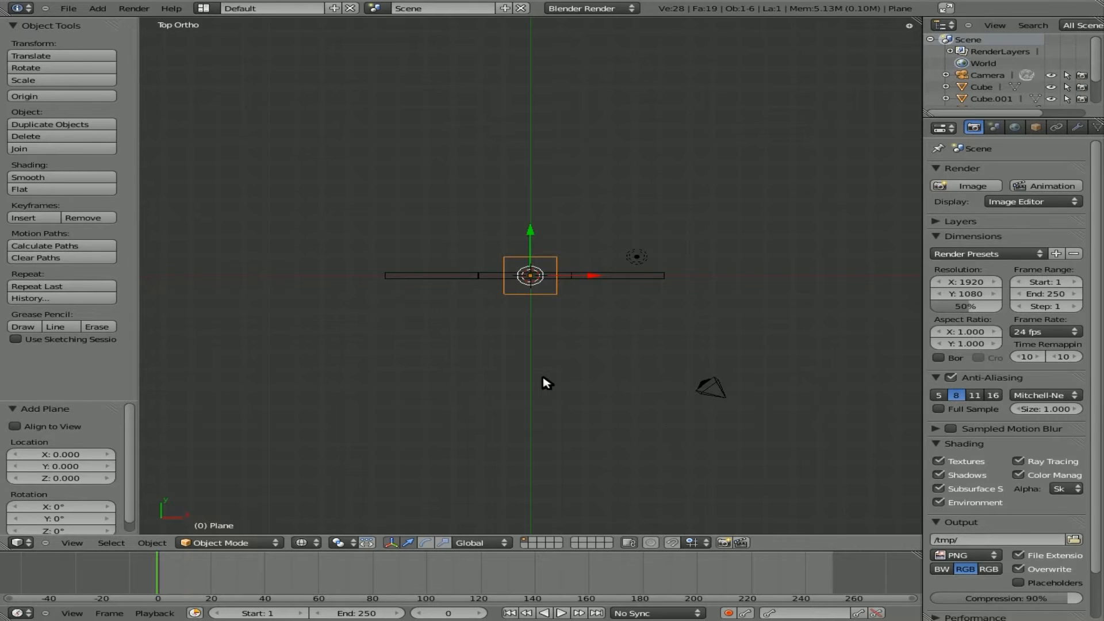
pyautogui.press('s')
pyautogui.click(593, 260)
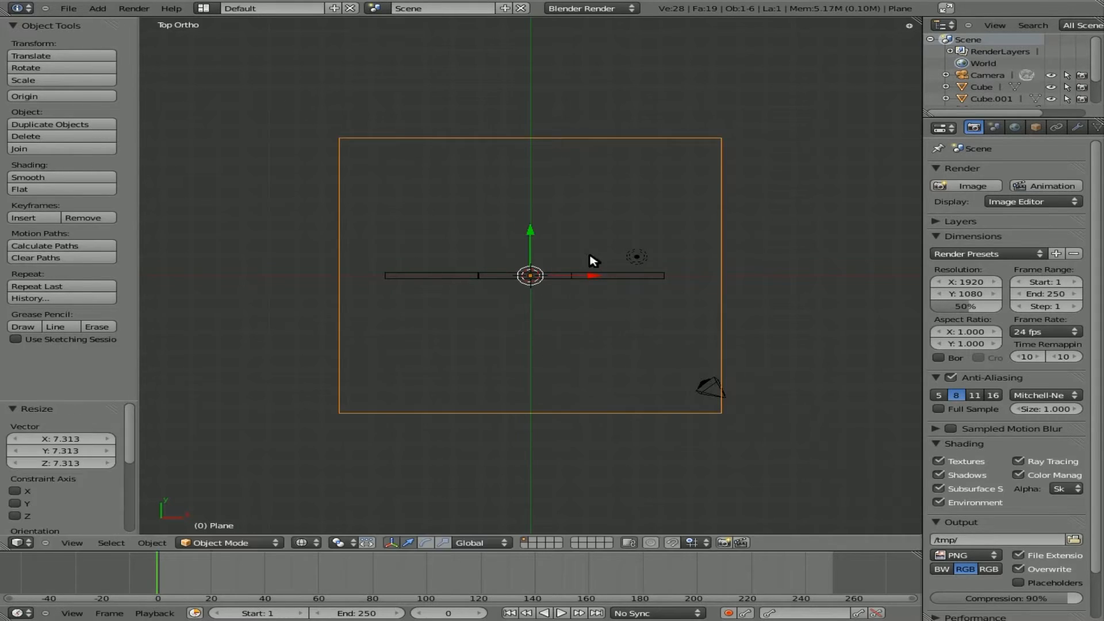
# - Lower the floor plane by about 0.96 along Z so it sits beneath the wall and door
pyautogui.press('KP_1')
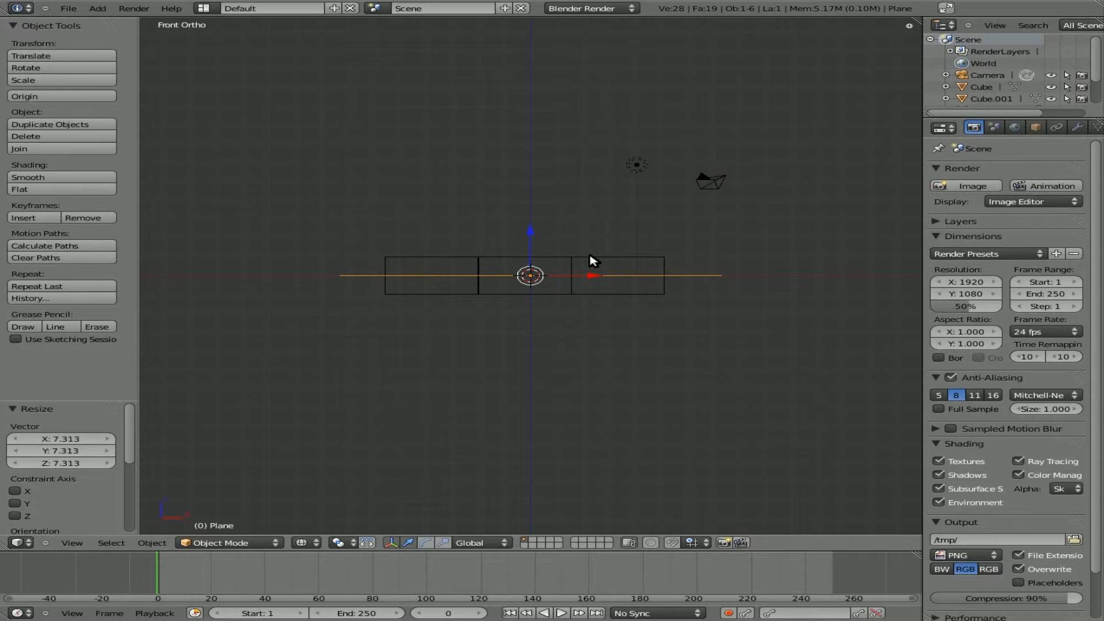
pyautogui.press('g')
pyautogui.press('x')
pyautogui.press('z')
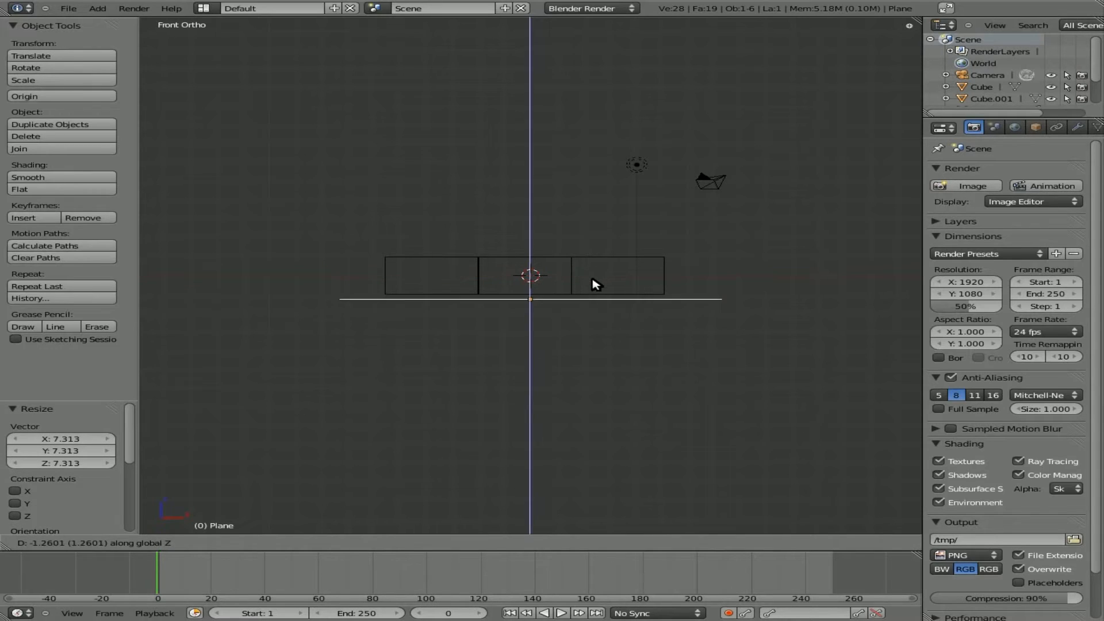
pyautogui.click(598, 279)
# - Add a cube, scale it to about 0.67 and move it about 2.9 units along negative Y, in front of the wall
pyautogui.press('KP_7')
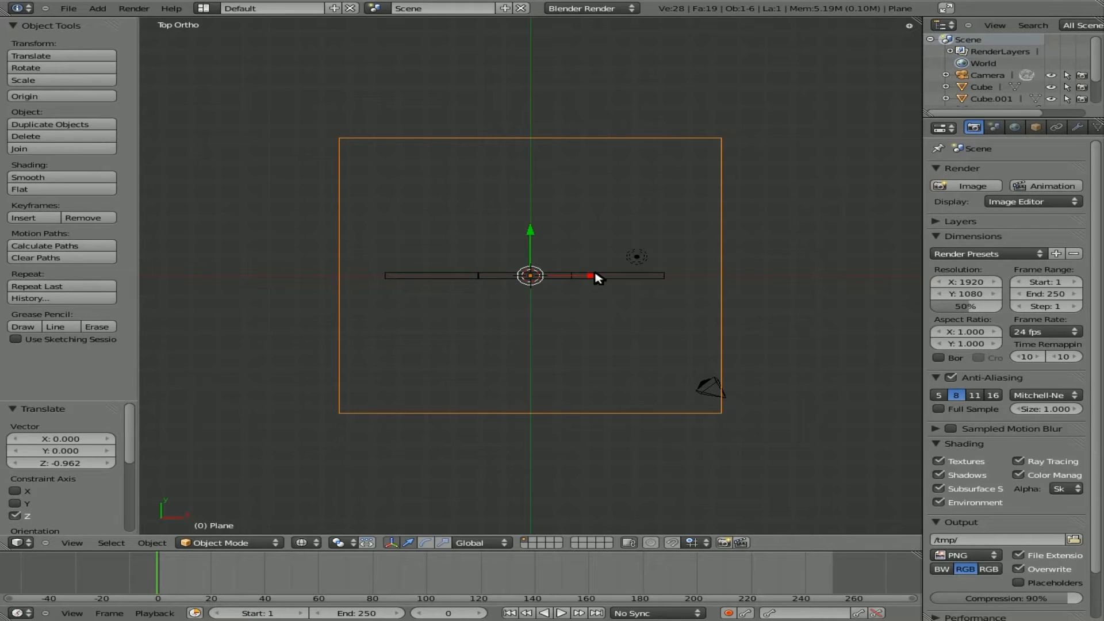
pyautogui.press('space')
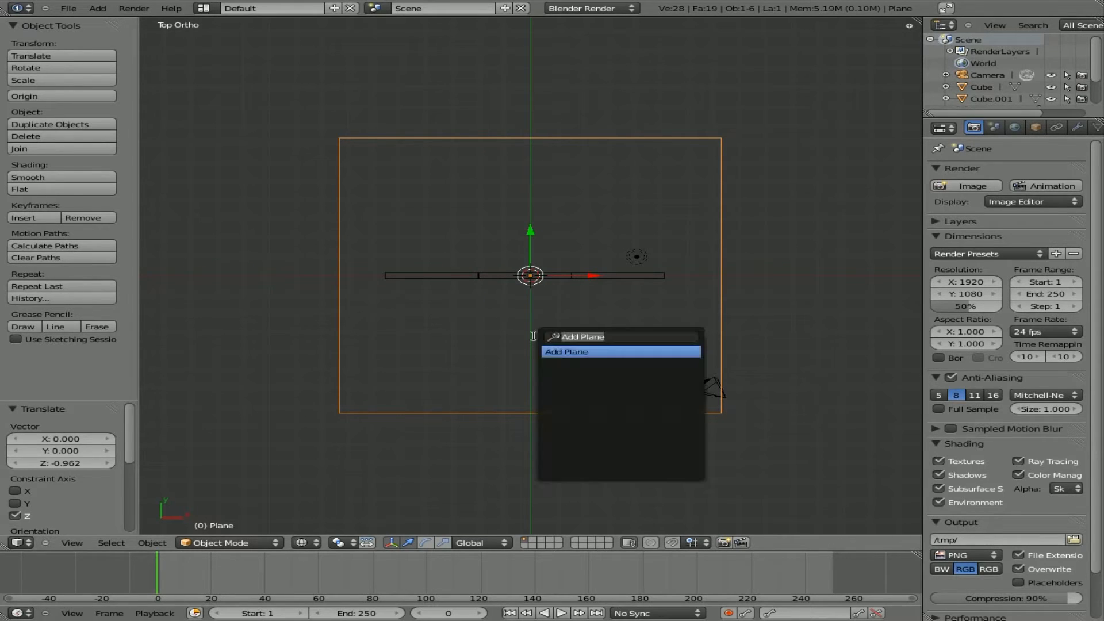
pyautogui.write('cube')
pyautogui.press('Return')
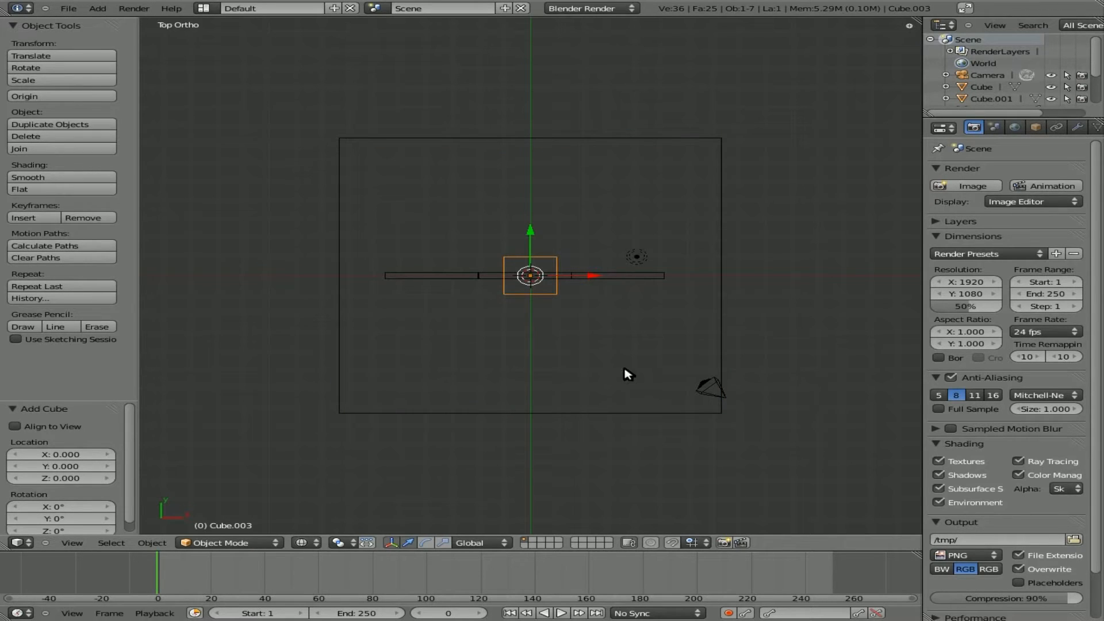
pyautogui.press('s')
pyautogui.click(596, 344)
pyautogui.press('g')
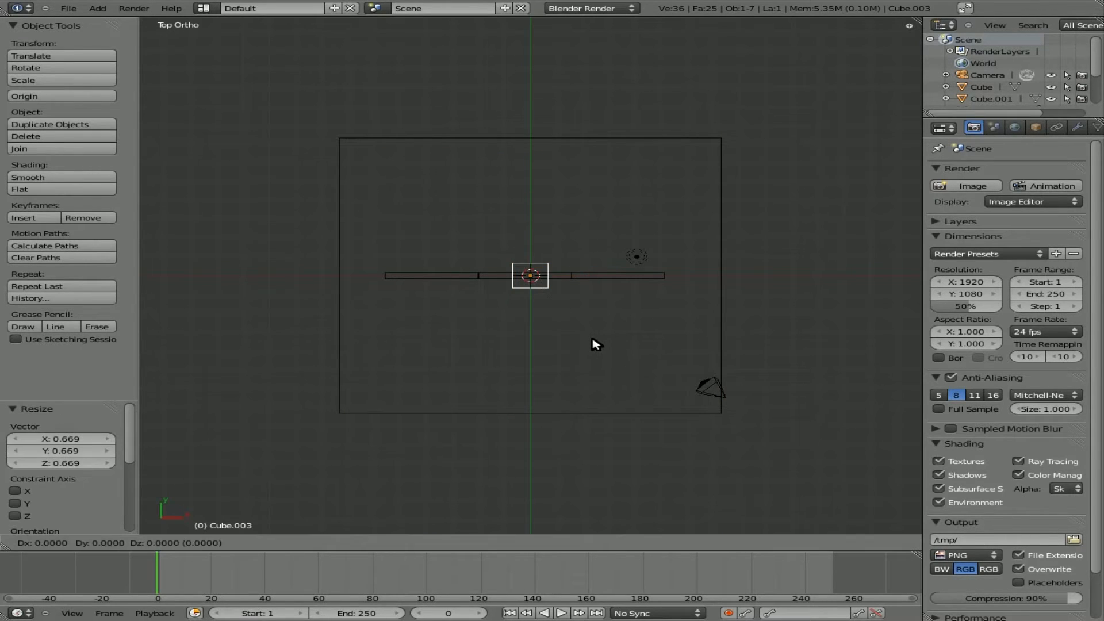
pyautogui.click(598, 399)
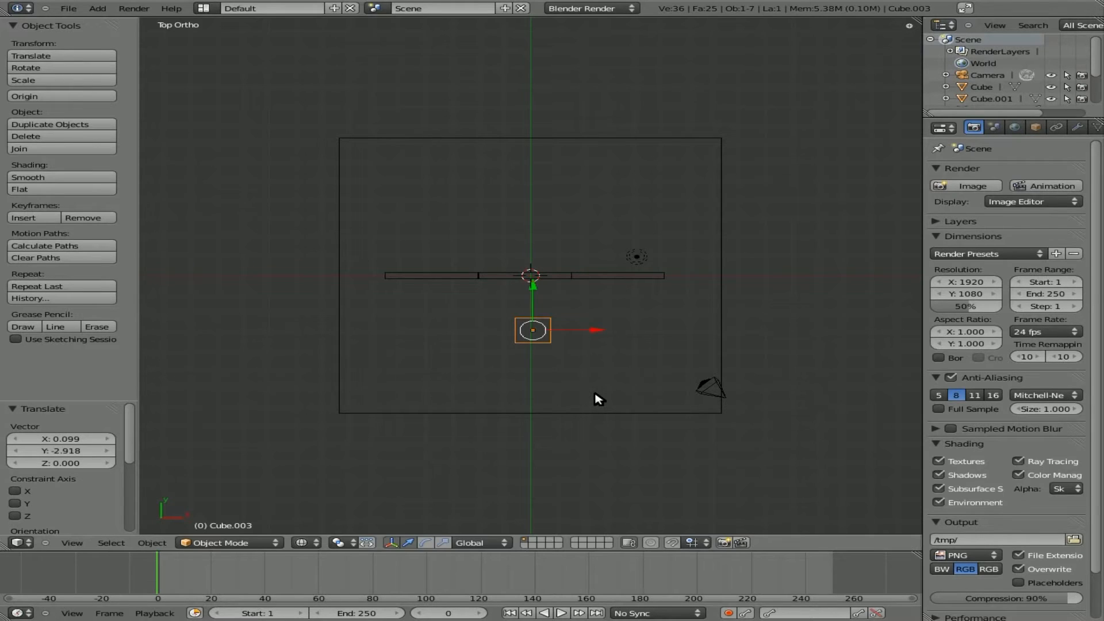
# - Switch the render engine to Blender Game and show the scene through the camera in solid shading
pyautogui.press('KP_0')
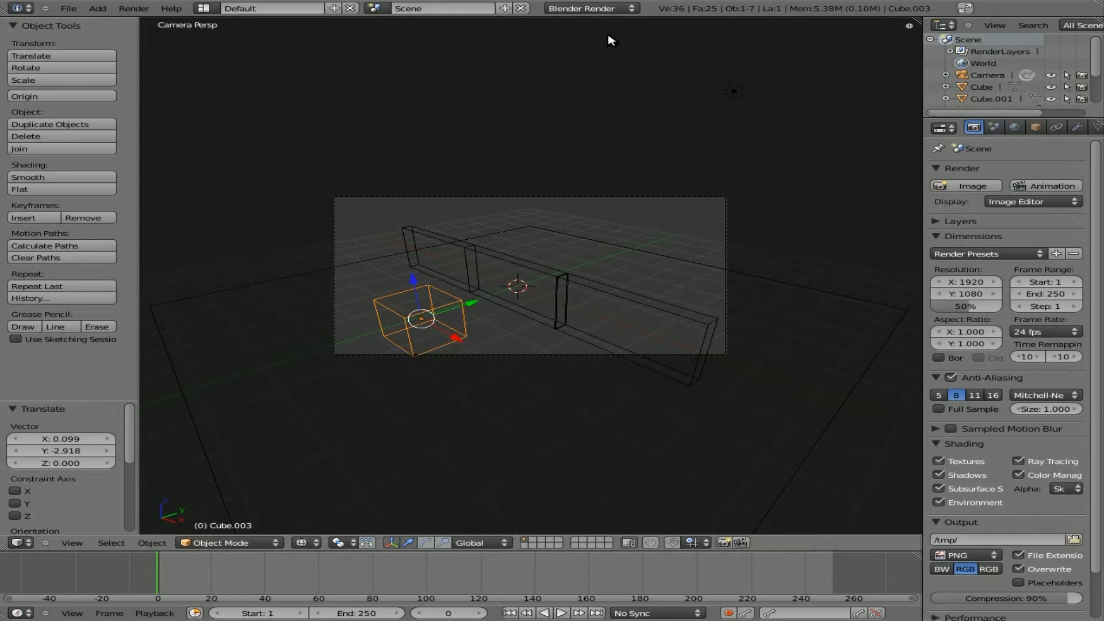
pyautogui.click(601, 11)
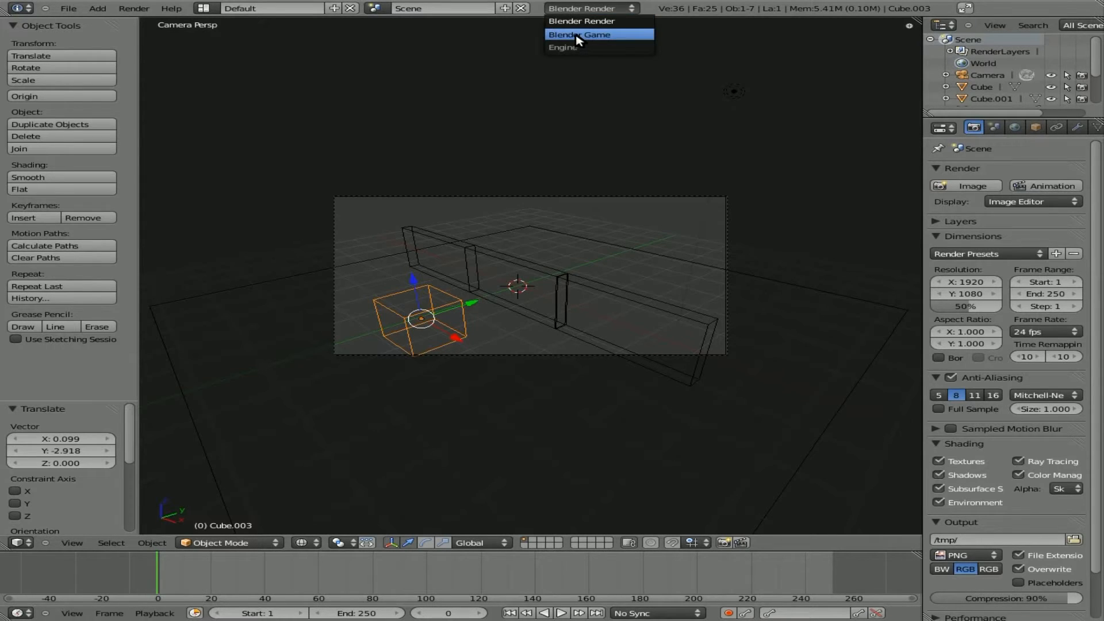
pyautogui.click(578, 36)
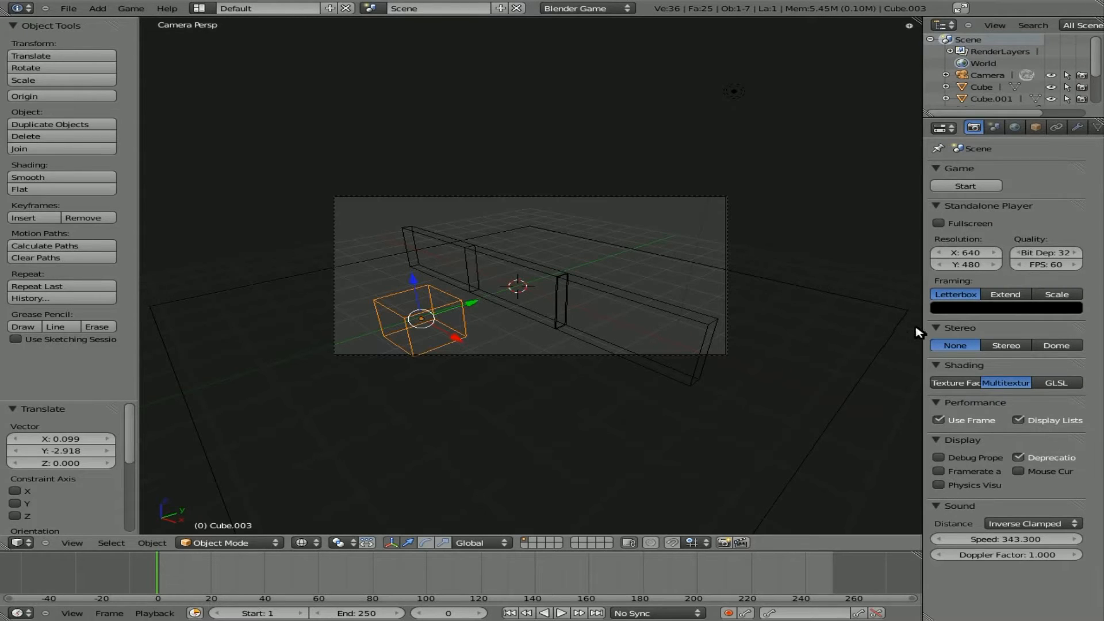
pyautogui.moveTo(921, 331); pyautogui.dragTo(844, 323)
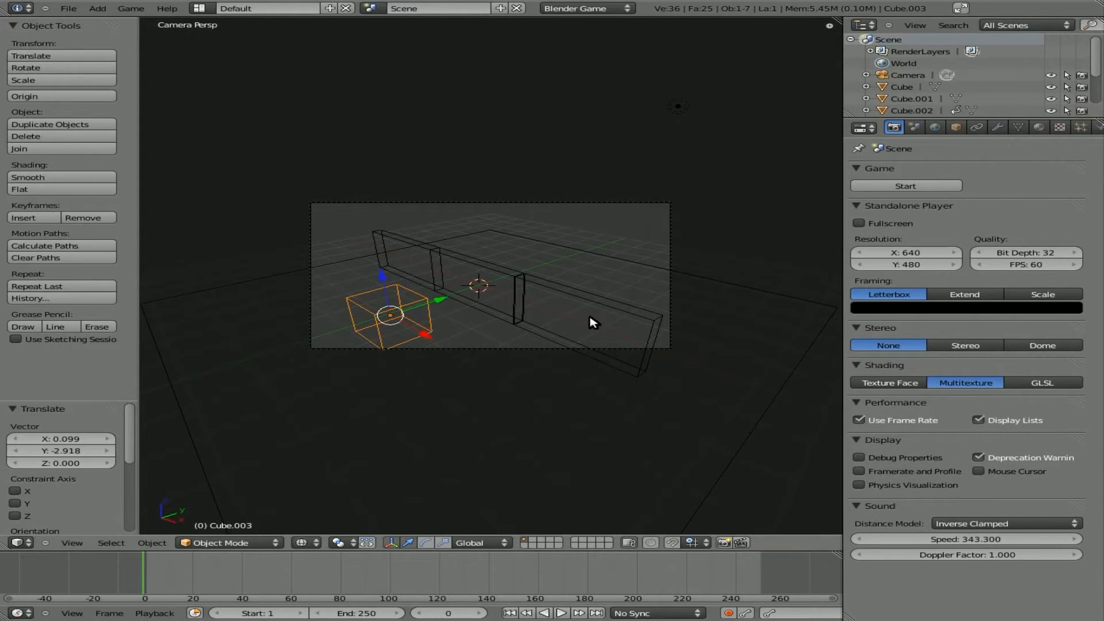
pyautogui.press('z')
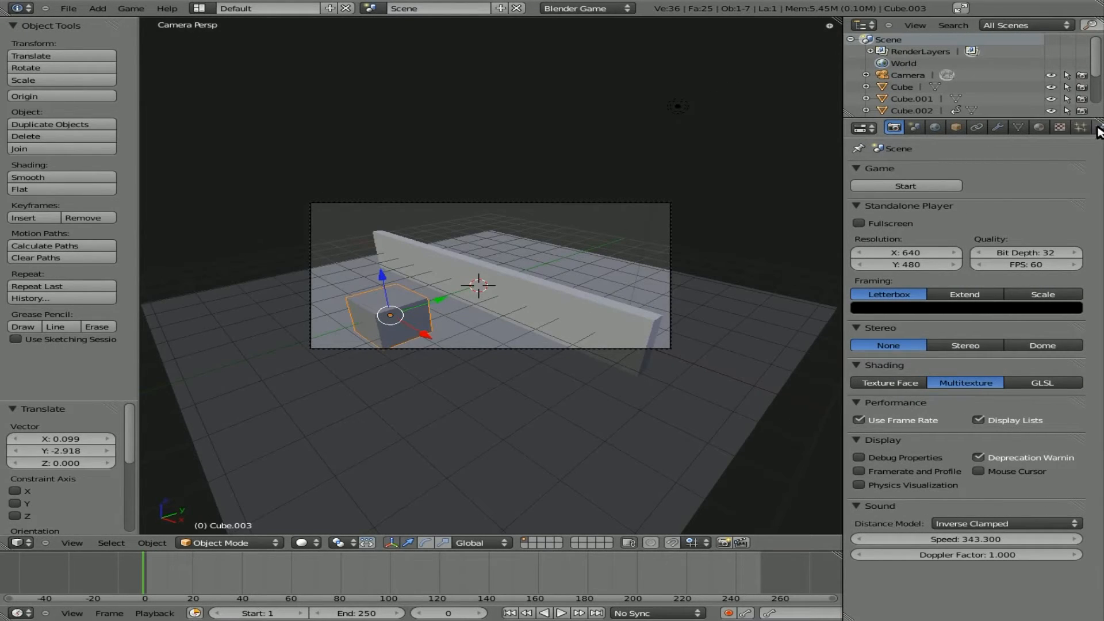
# - Set the small cube's physics type to Dynamic, enable Box collision bounds and set its mass to 50
pyautogui.moveTo(843, 192); pyautogui.dragTo(828, 187)
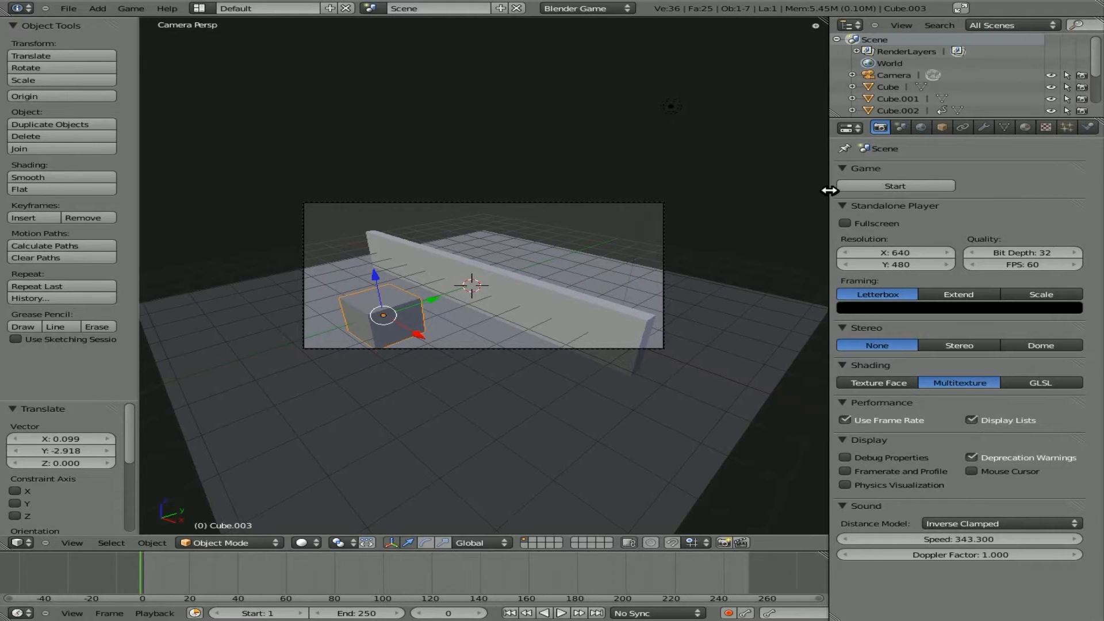
pyautogui.click(1084, 127)
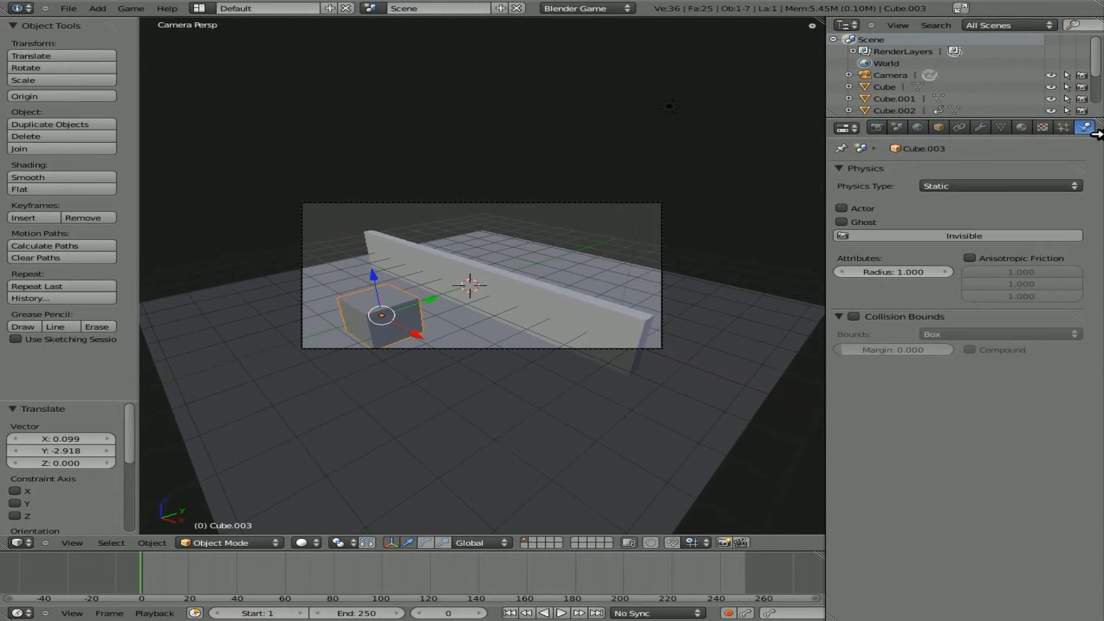
pyautogui.click(964, 186)
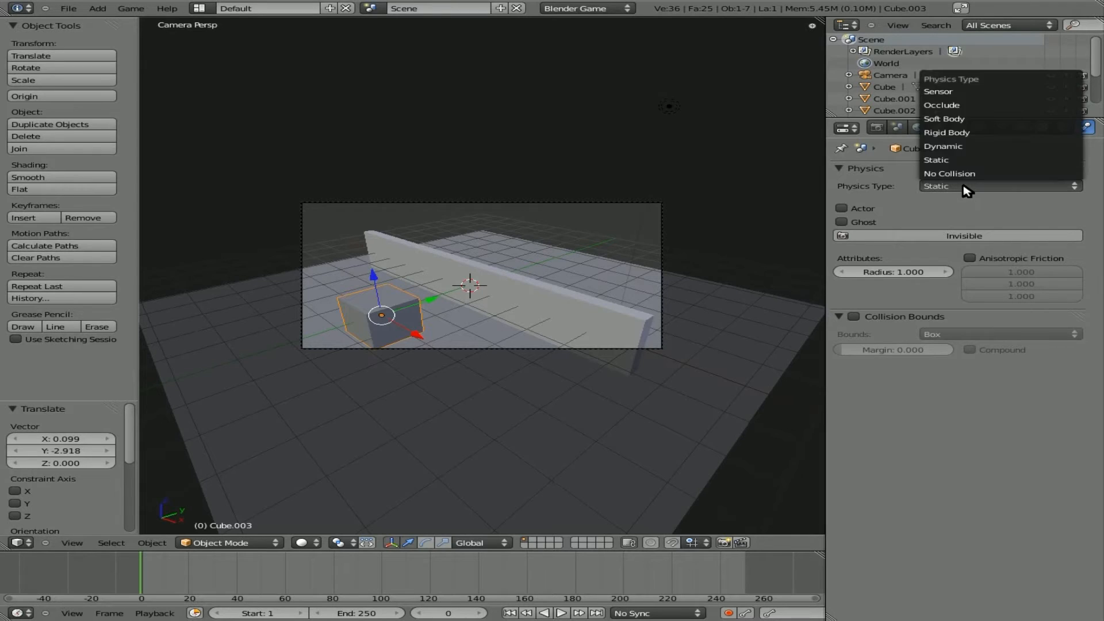
pyautogui.click(954, 146)
pyautogui.click(855, 425)
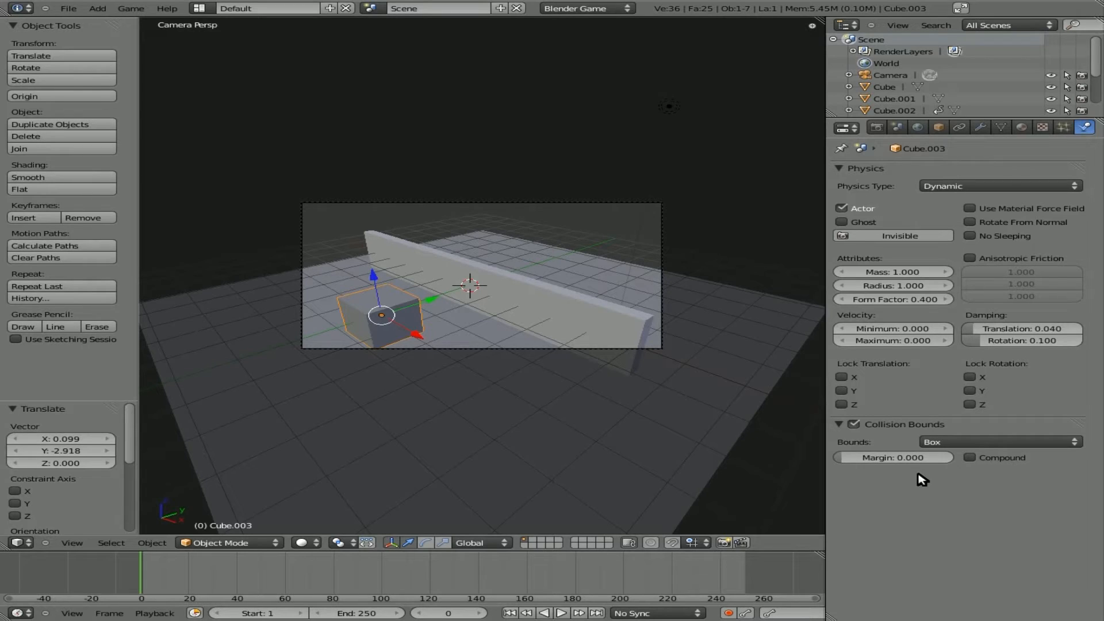
pyautogui.click(902, 273)
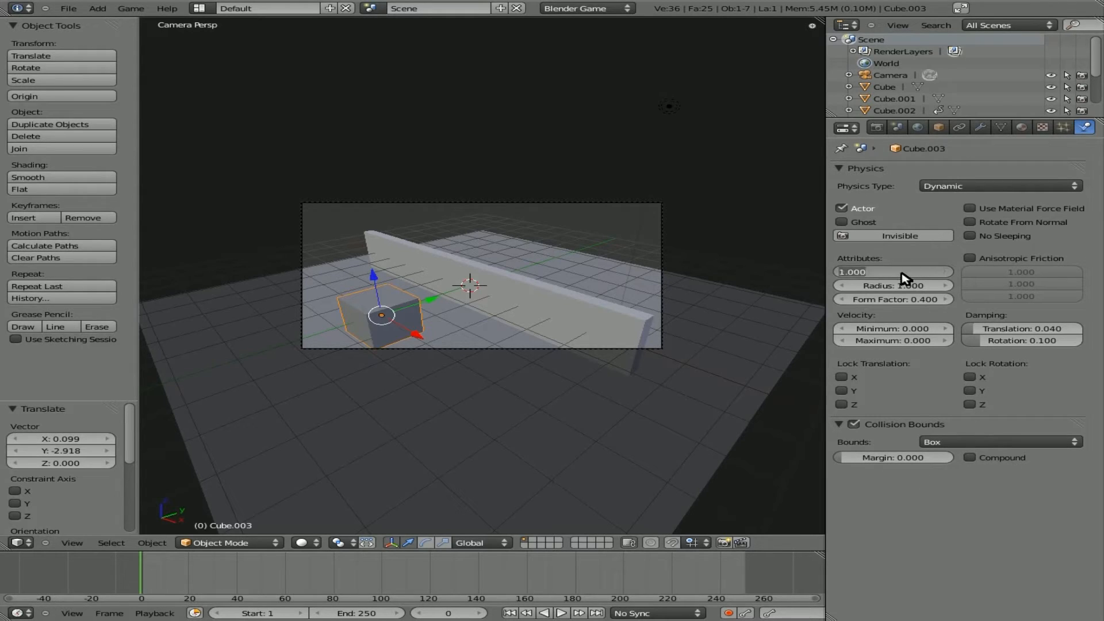
pyautogui.write('50')
pyautogui.press('Return')
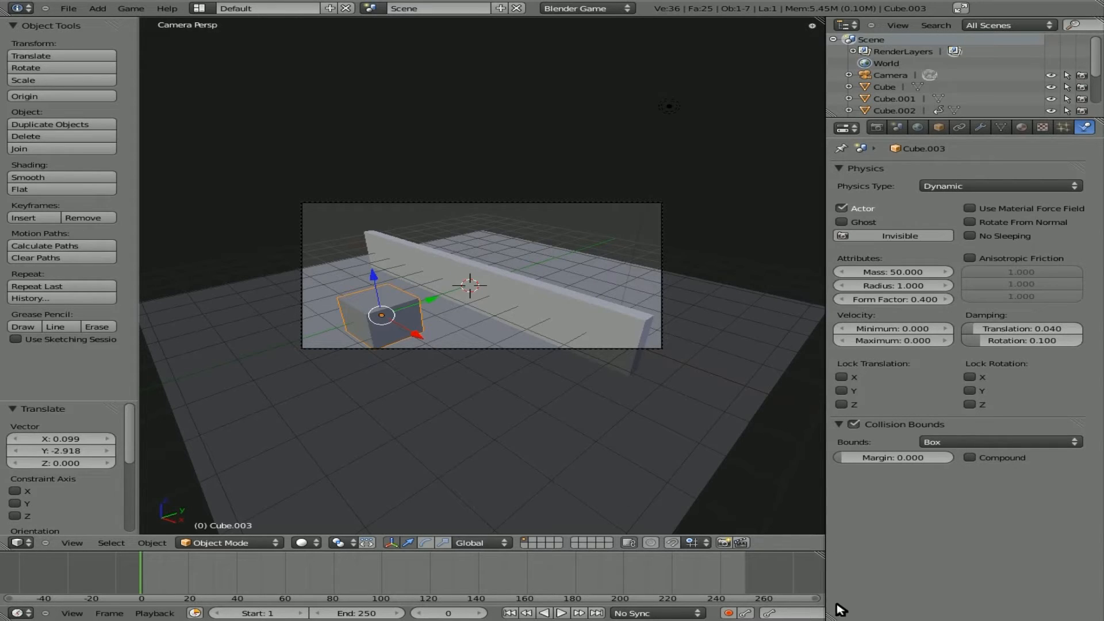
# - Split a strip off the bottom of the properties area and merge it into the timeline so it spans the full width
pyautogui.moveTo(832, 616); pyautogui.dragTo(835, 551)
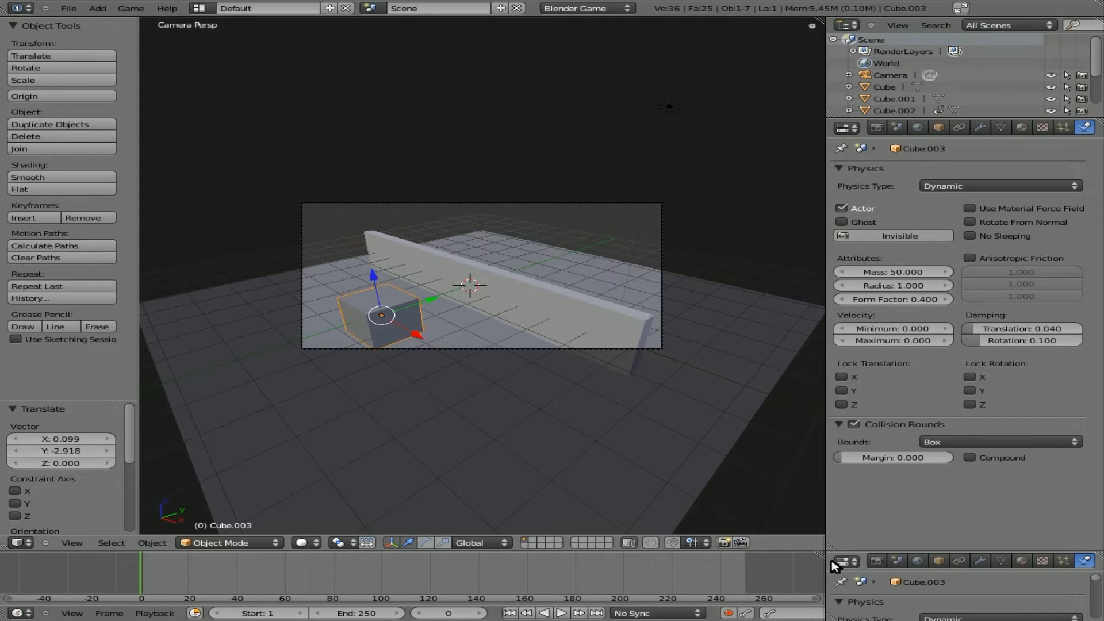
pyautogui.rightClick(830, 567)
pyautogui.click(828, 575)
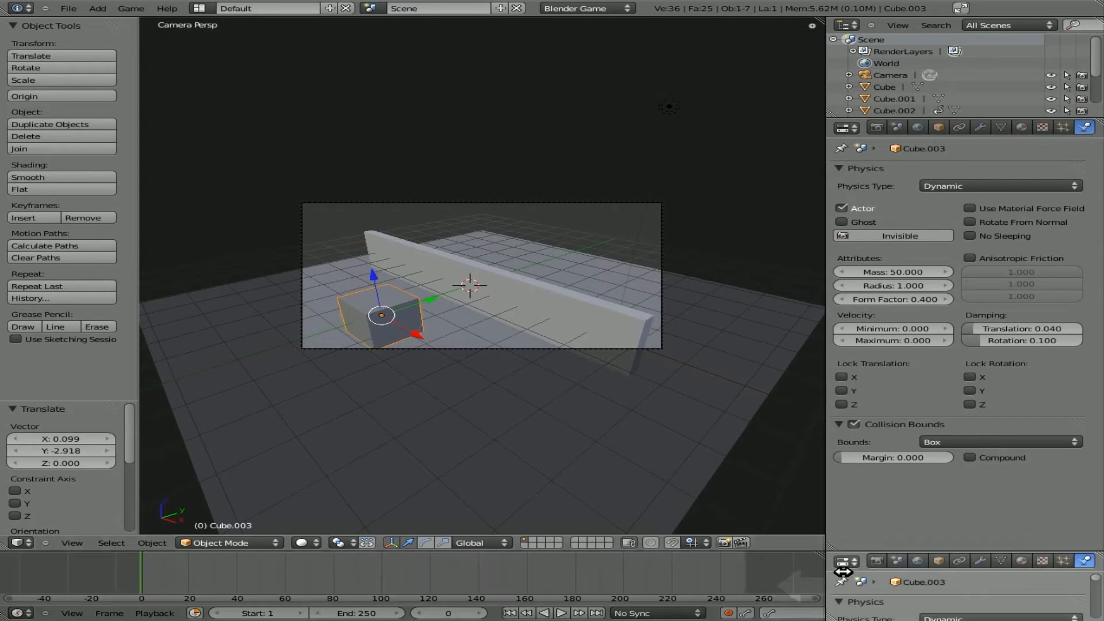
pyautogui.click(864, 573)
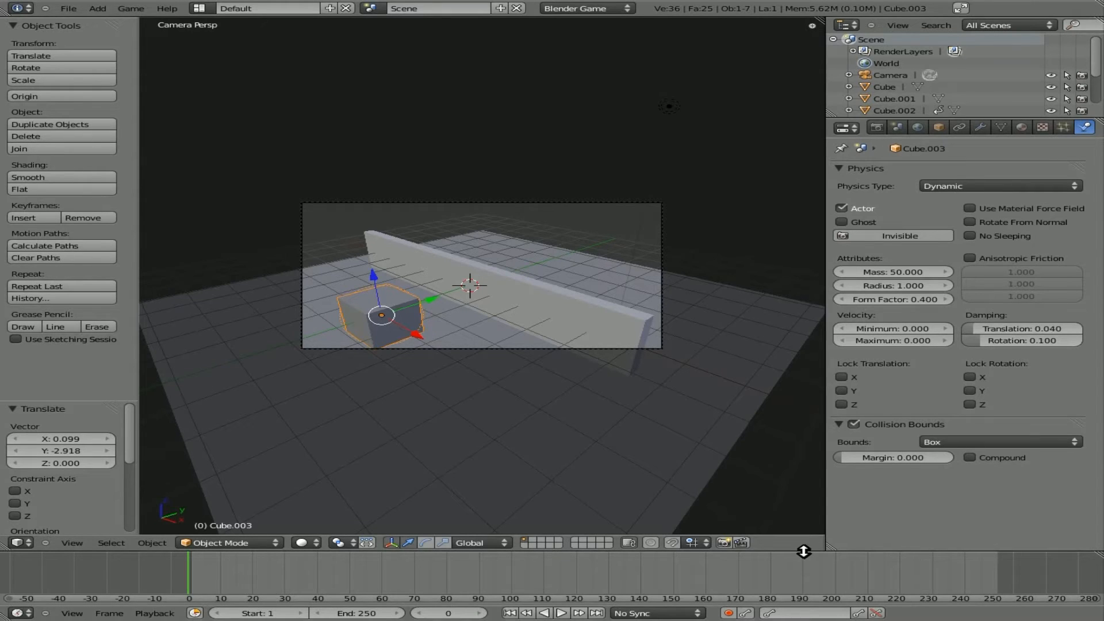
# - Enlarge the timeline area and change it to the Logic Editor
pyautogui.moveTo(803, 551); pyautogui.dragTo(793, 476)
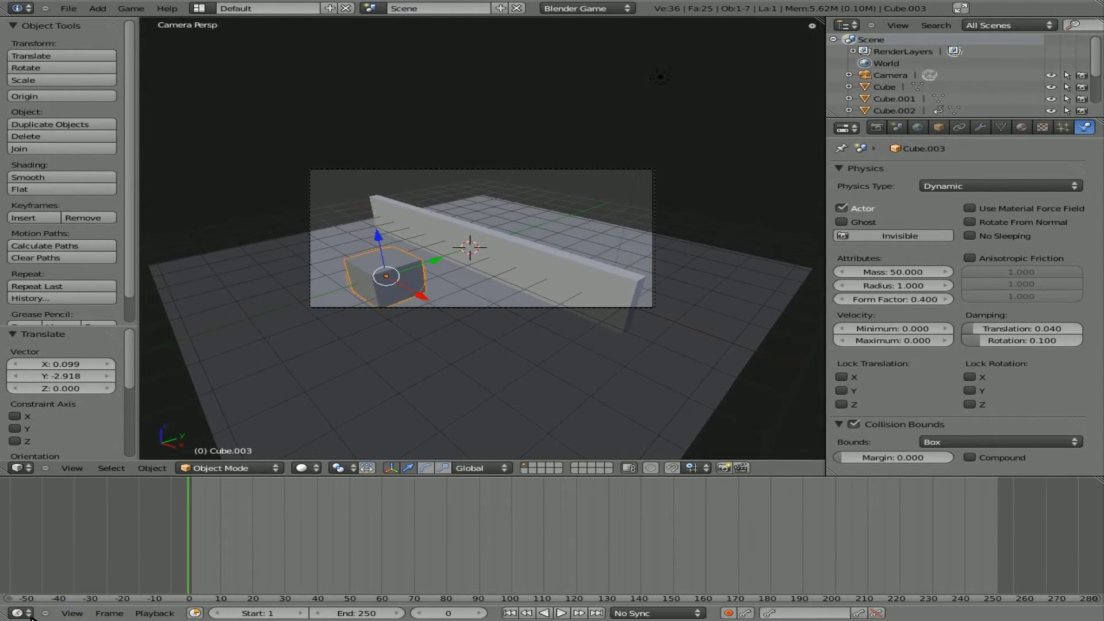
pyautogui.click(22, 613)
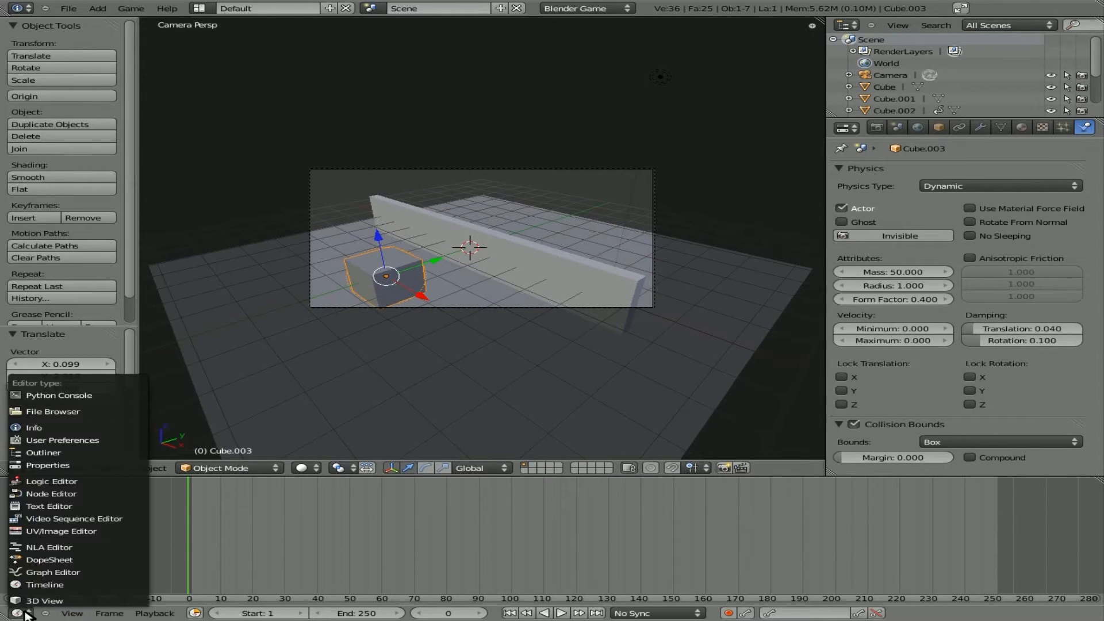
pyautogui.click(60, 482)
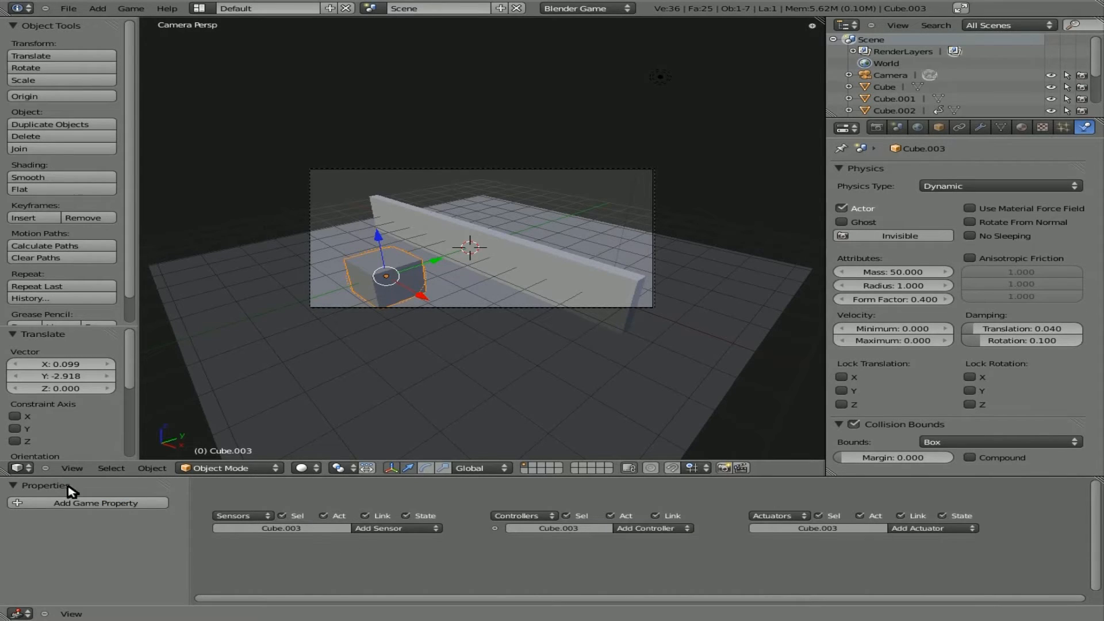
# - Add a game property to the small cube and name it player
pyautogui.click(69, 504)
pyautogui.click(23, 524)
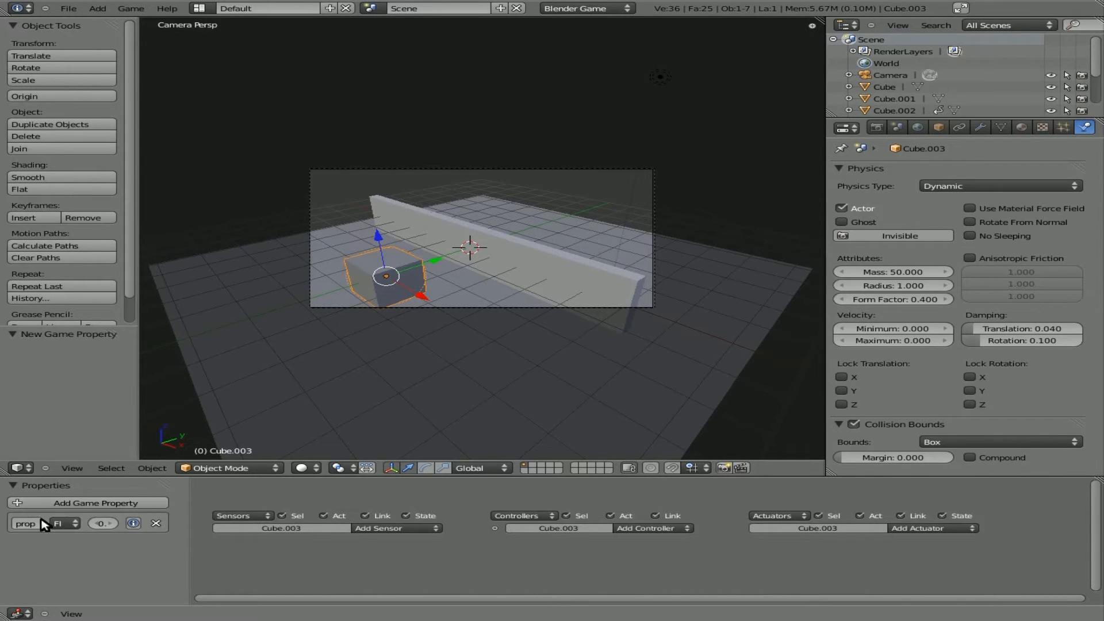
pyautogui.write('propp')
pyautogui.press('Return')
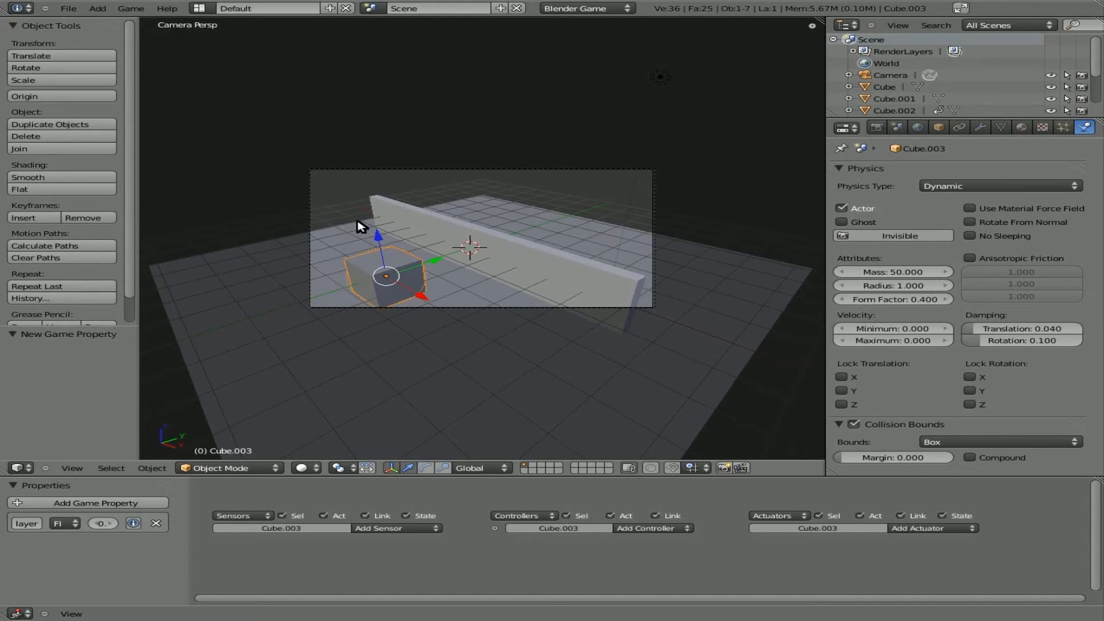
# - Give the cube a Keyboard sensor, an And controller and a Motion actuator, and link them in sequence
pyautogui.click(420, 528)
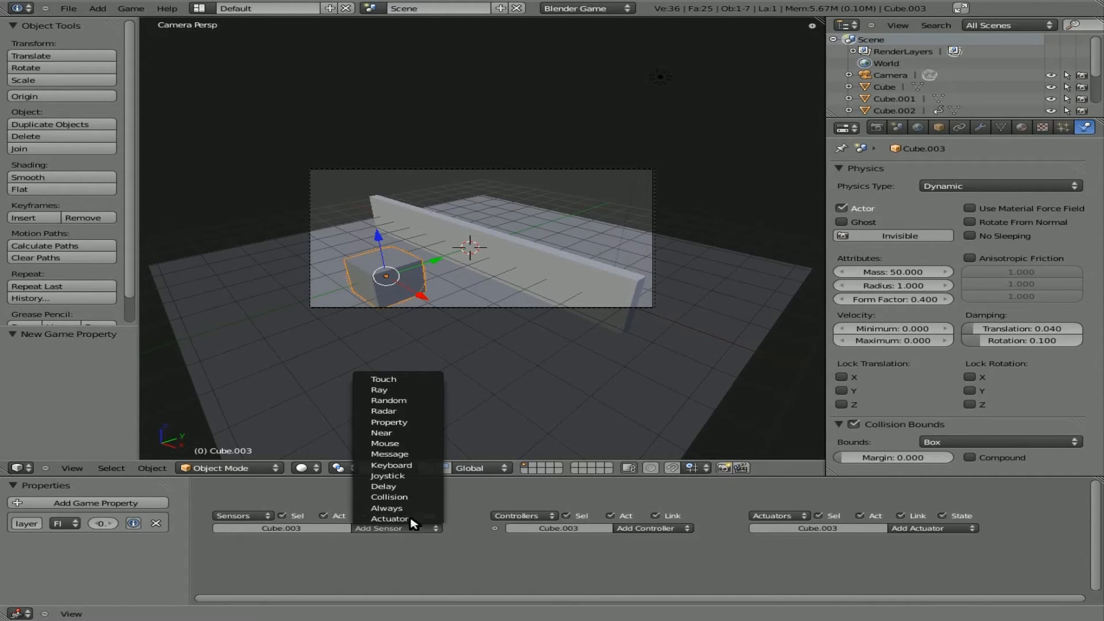
pyautogui.click(406, 467)
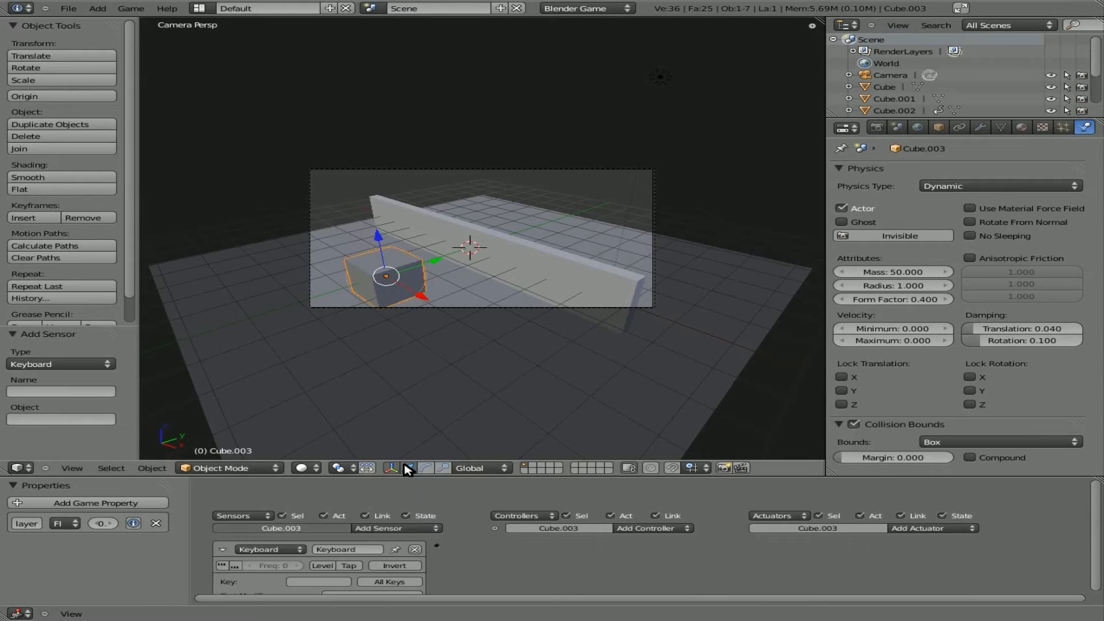
pyautogui.click(644, 528)
pyautogui.click(635, 538)
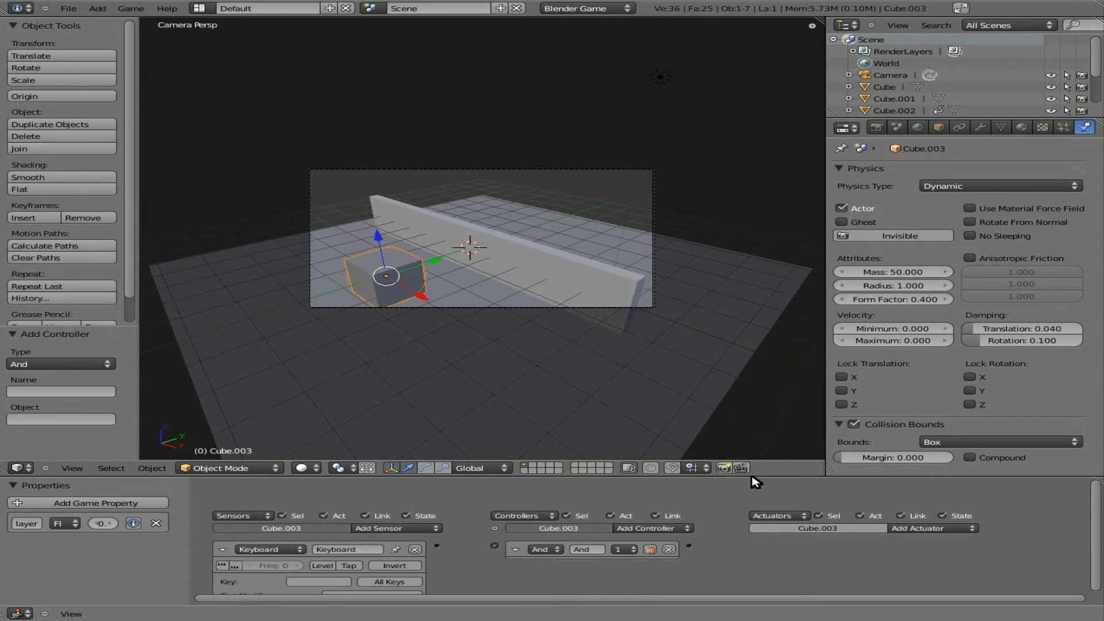
pyautogui.moveTo(751, 477); pyautogui.dragTo(734, 313)
pyautogui.click(943, 450)
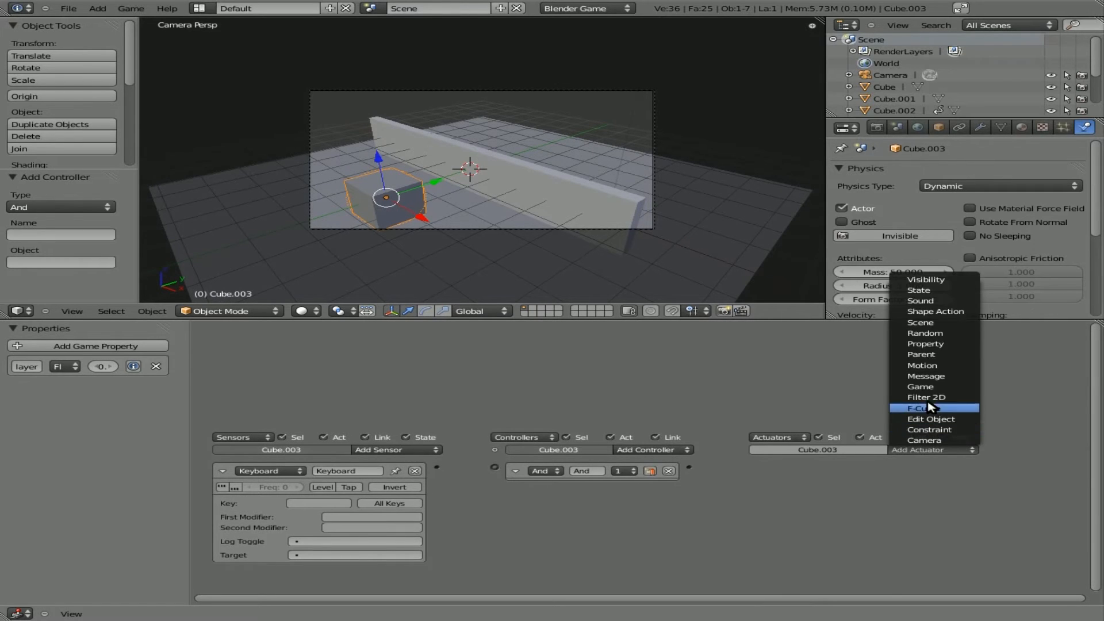
pyautogui.click(929, 366)
pyautogui.moveTo(434, 467); pyautogui.dragTo(494, 467)
pyautogui.moveTo(688, 467); pyautogui.dragTo(753, 467)
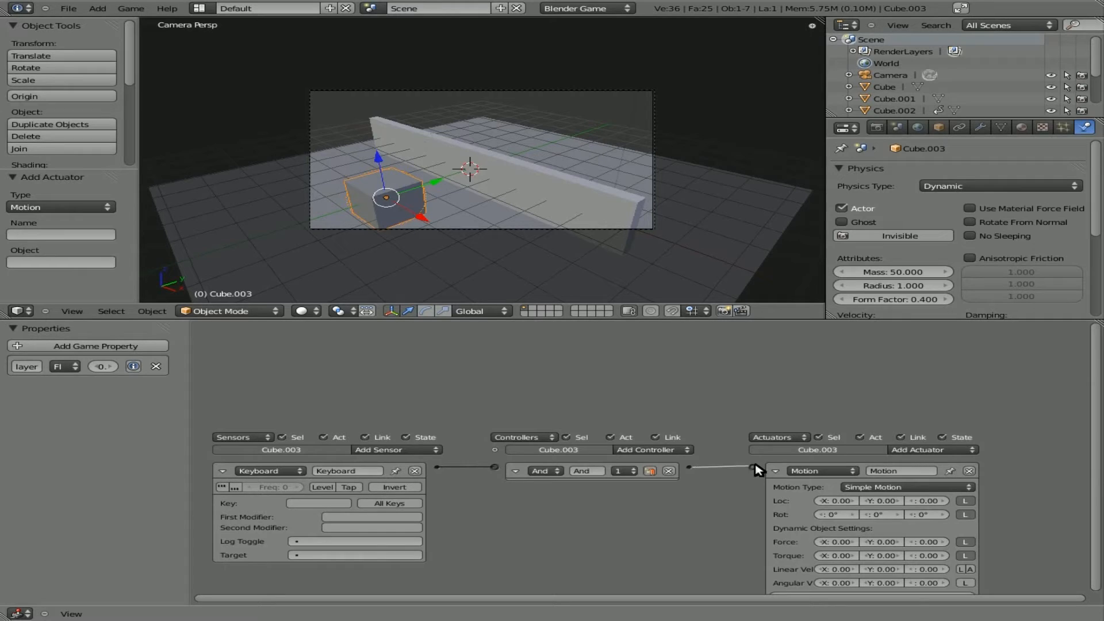
# - Assign Up Arrow to the Keyboard sensor, enter the Motion actuator's Y location step, and collapse both logic bricks
pyautogui.click(307, 504)
pyautogui.press('Up')
pyautogui.click(899, 501)
pyautogui.click(775, 471)
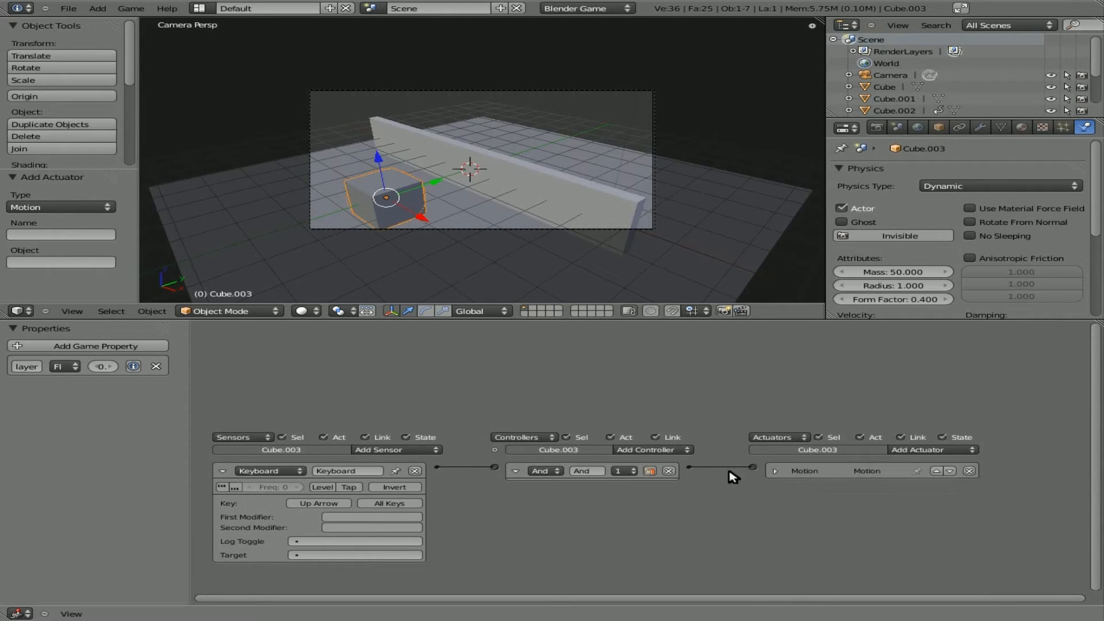
pyautogui.click(222, 470)
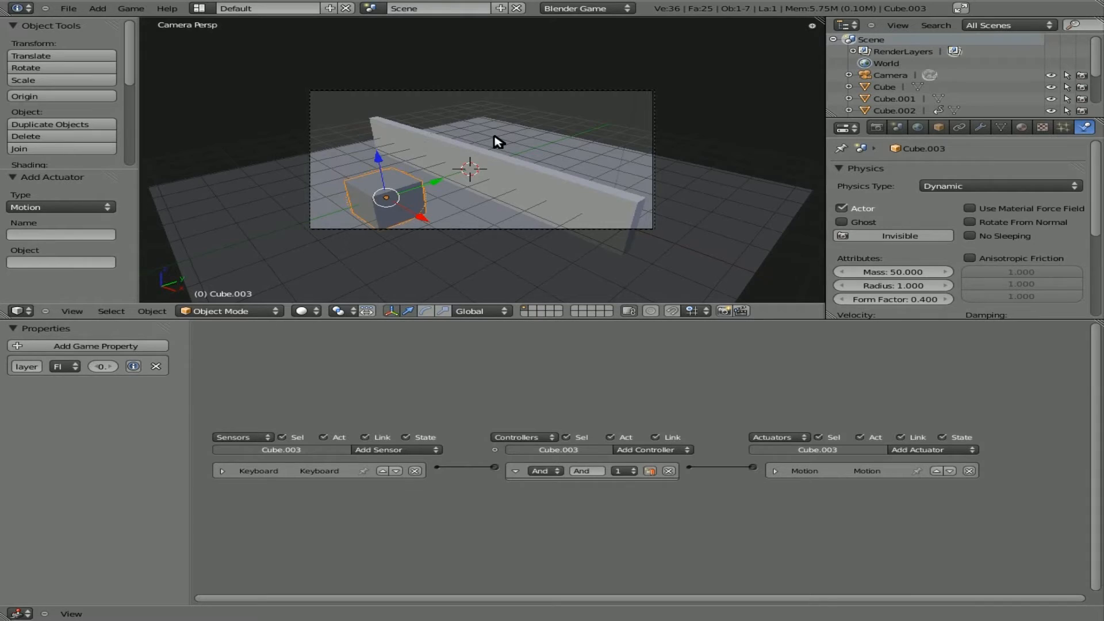
# - Run the game to test the cube's Up Arrow movement, and exit back to the scene
pyautogui.press('p')
pyautogui.press('Up')
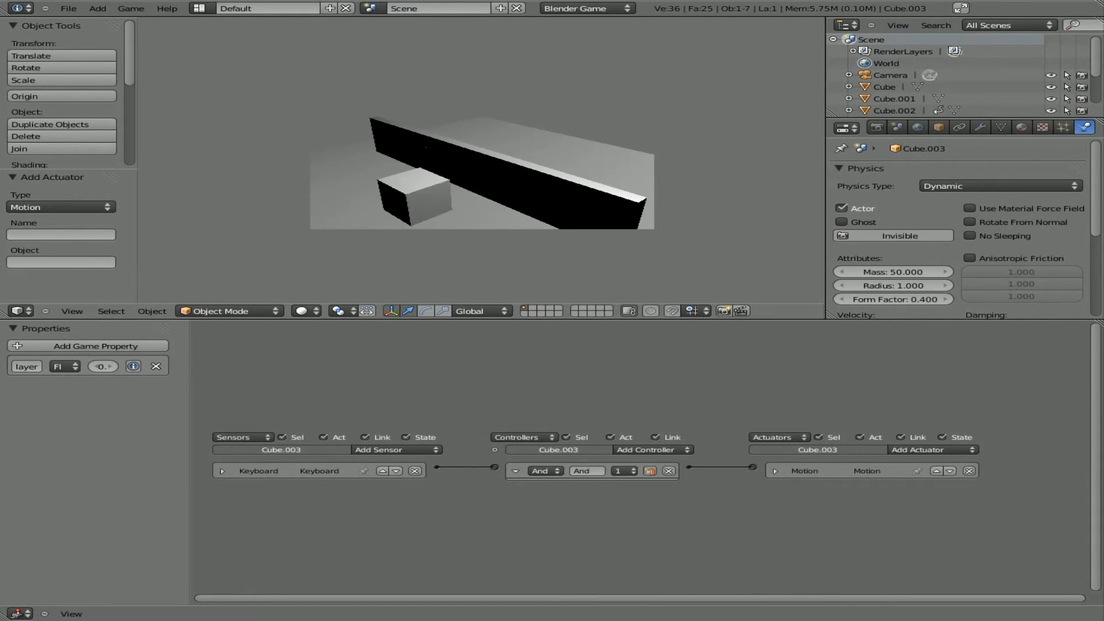
pyautogui.press('Escape')
pyautogui.press('KP_7')
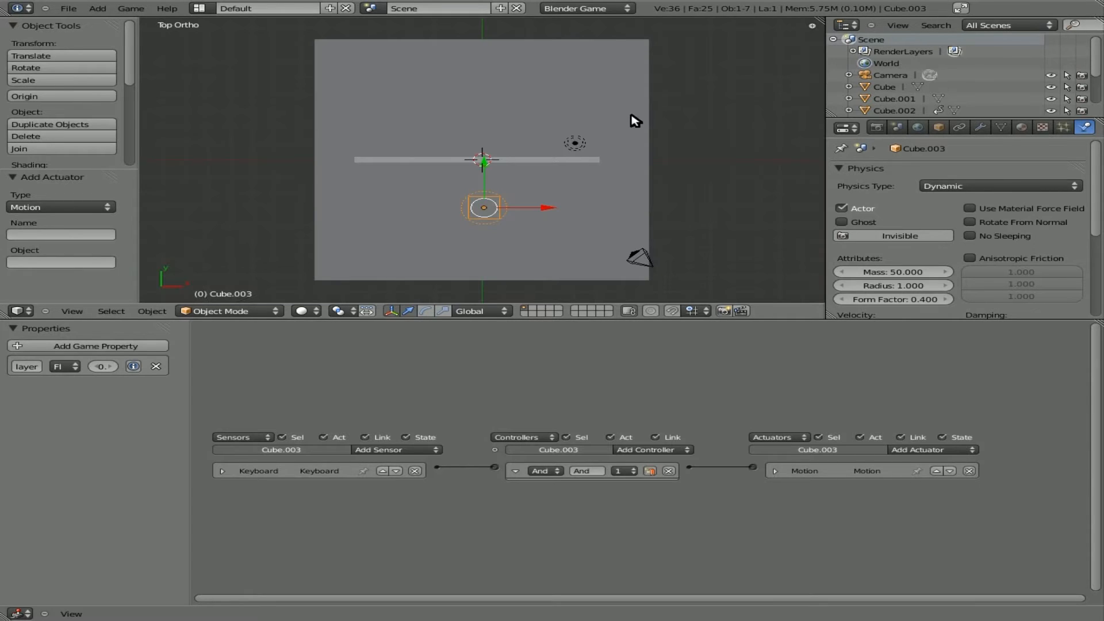
# - Move the lamp about 7.04 units along negative Y so it sits on the player cube's side of the wall
pyautogui.rightClick(576, 146)
pyautogui.press('g')
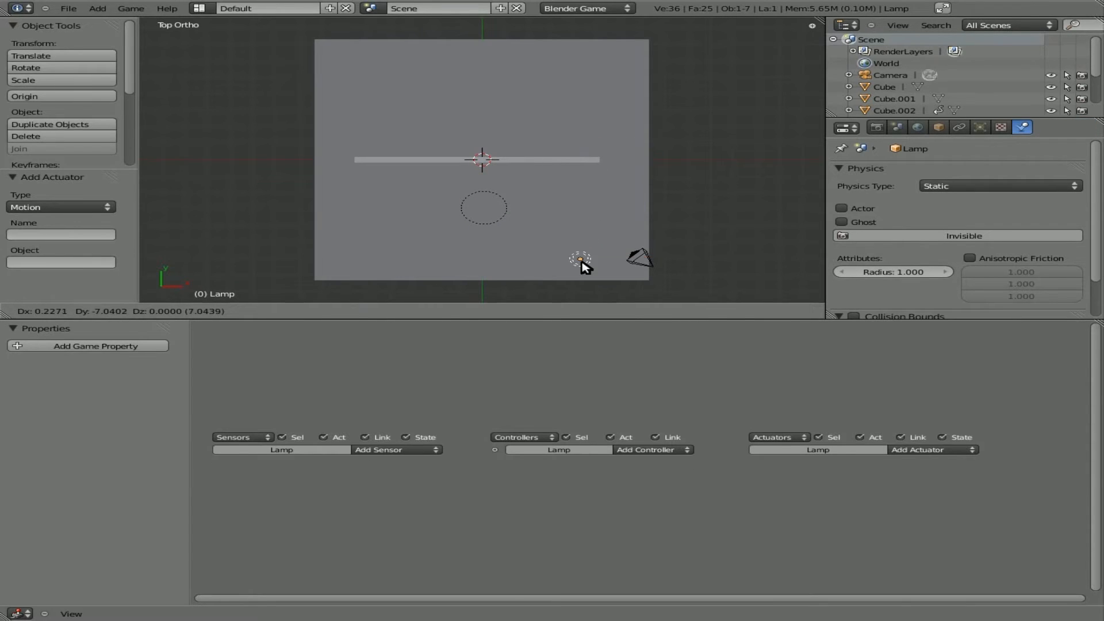
pyautogui.click(572, 249)
# - Render the scene from the camera view to check the lighting, and close the render
pyautogui.press('KP_0')
pyautogui.press('F12')
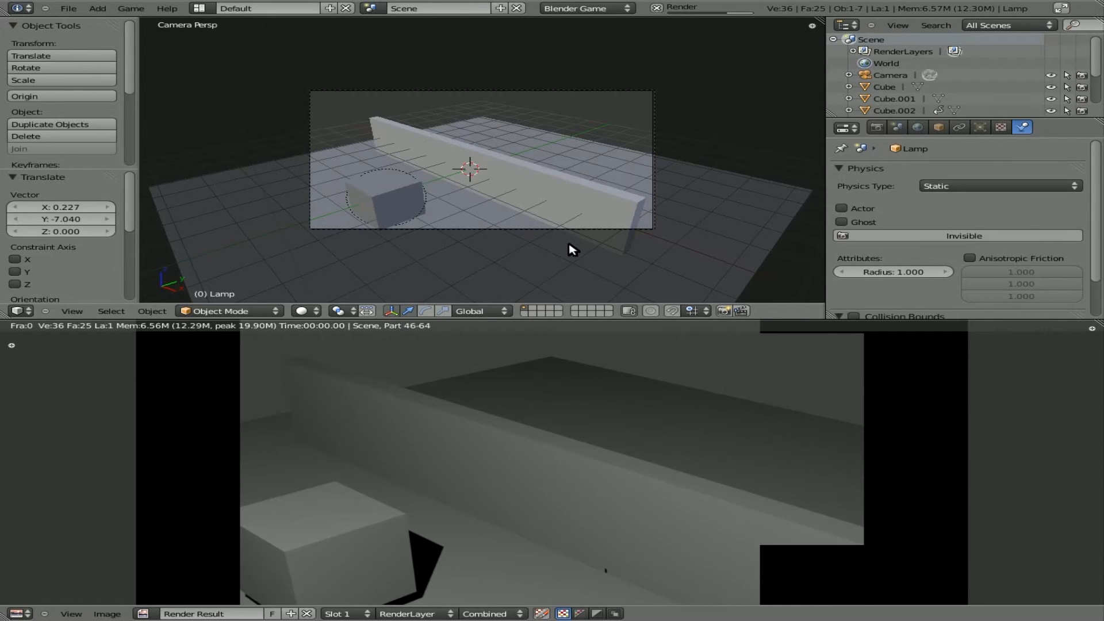
pyautogui.press('Escape')
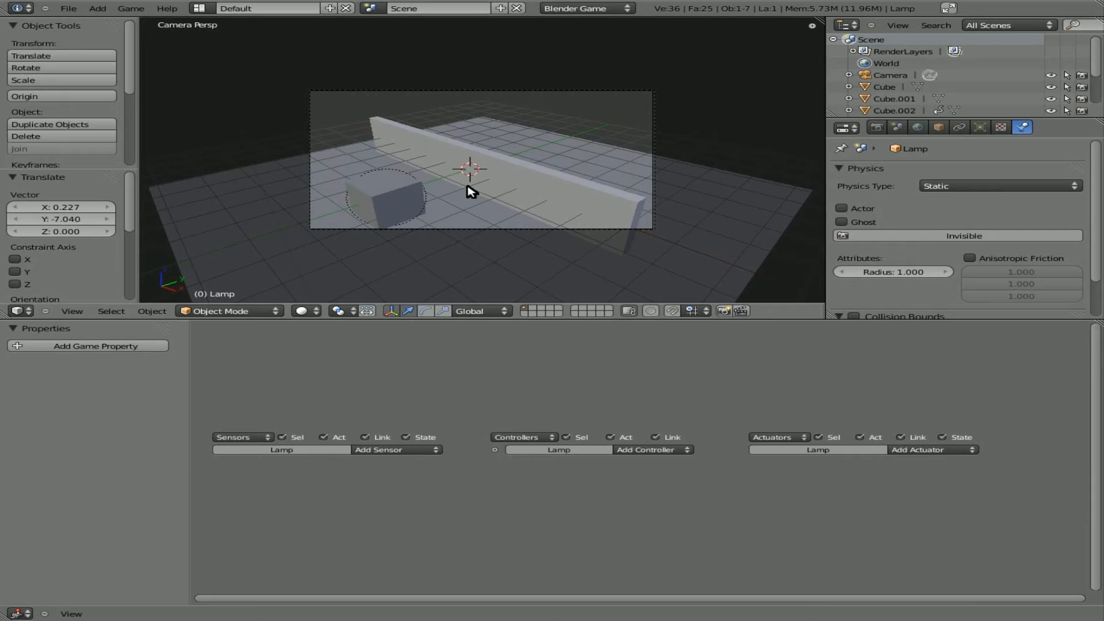
# - Run the game from the camera view to test the cube's movement under the repositioned lamp, and exit
pyautogui.press('p')
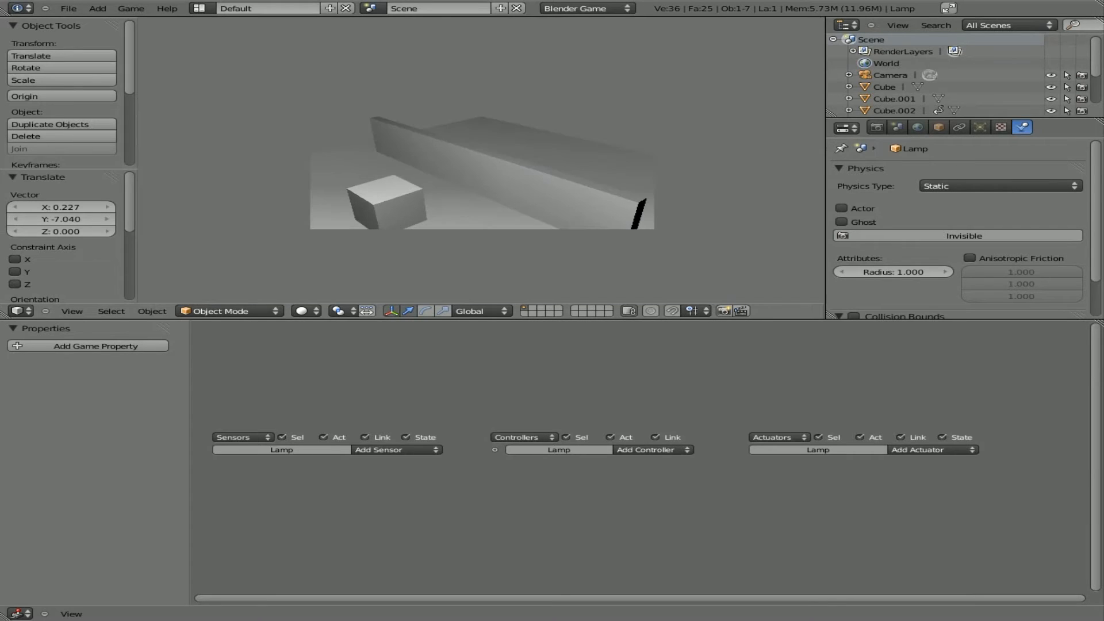
pyautogui.press('Up')
pyautogui.press('Down')
pyautogui.press('Up')
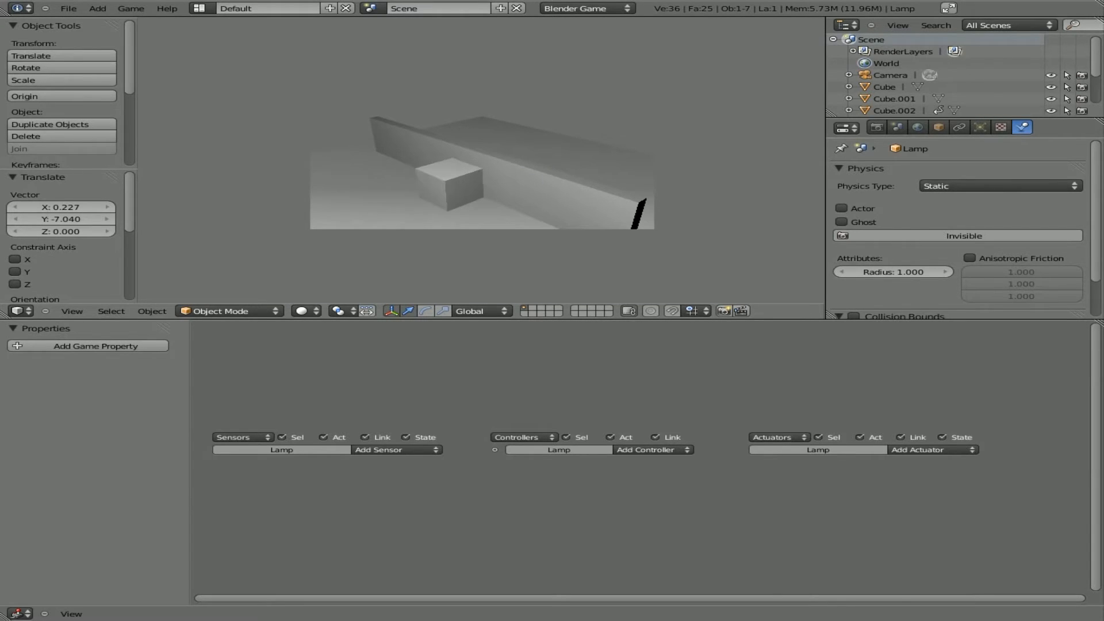
pyautogui.press('Escape')
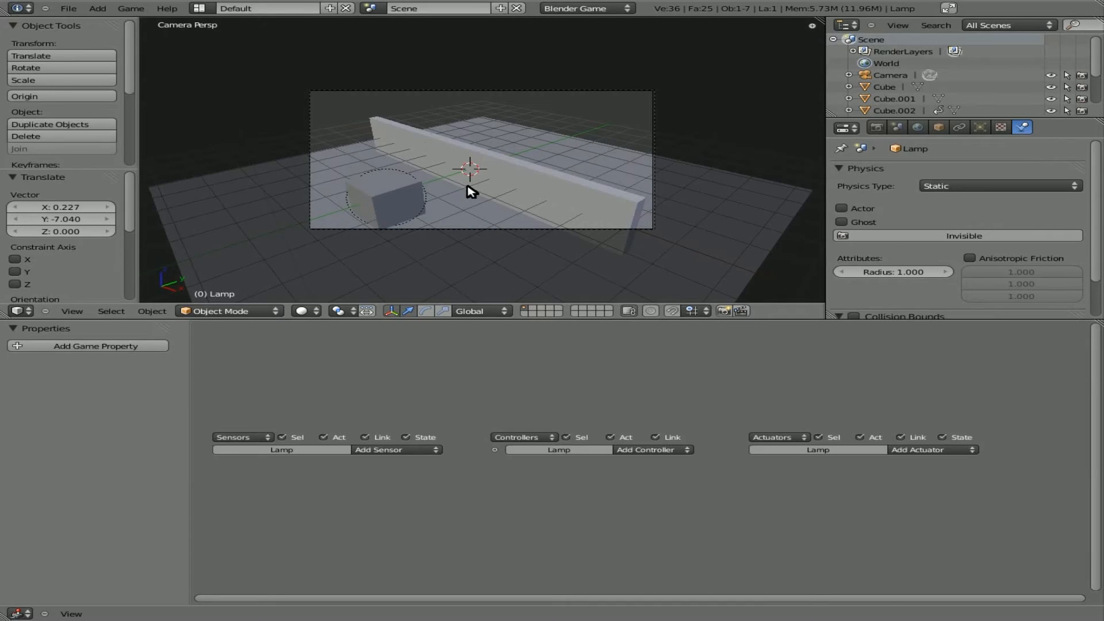
# - Scale the door along the Y axis to about 0.576 so it is thinner than the wall
pyautogui.press('KP_7')
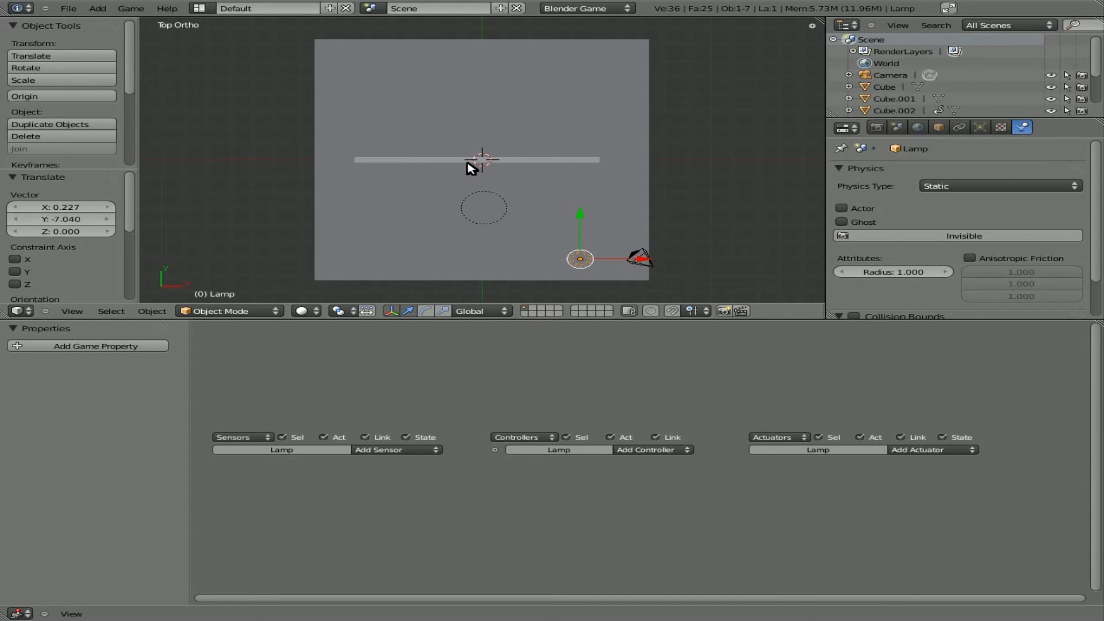
pyautogui.rightClick(468, 161)
pyautogui.press('s')
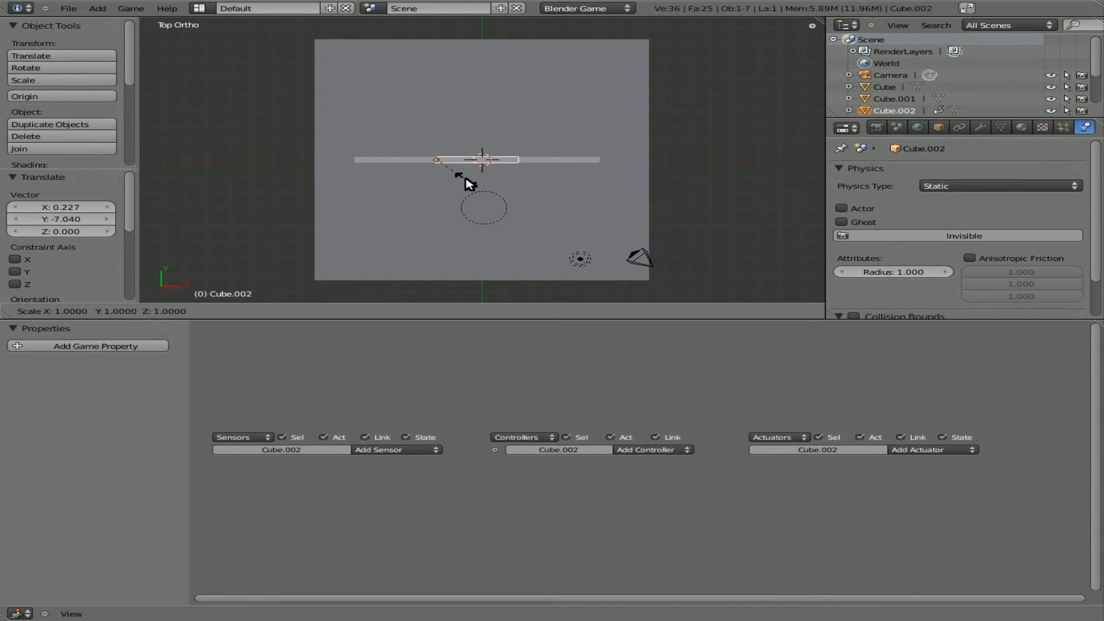
pyautogui.press('y')
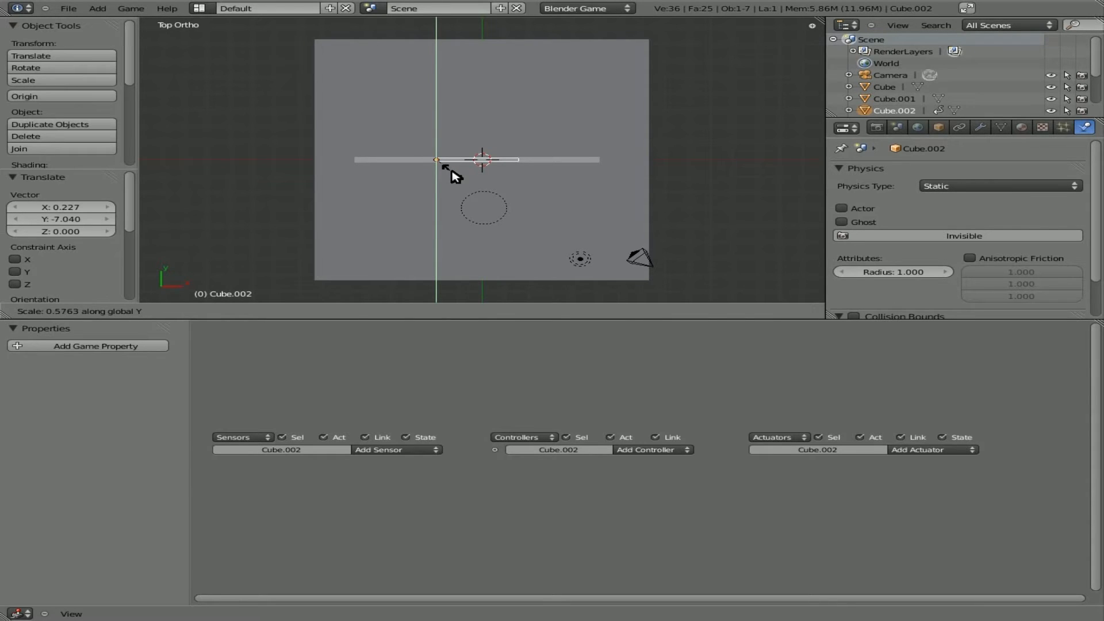
pyautogui.click(455, 176)
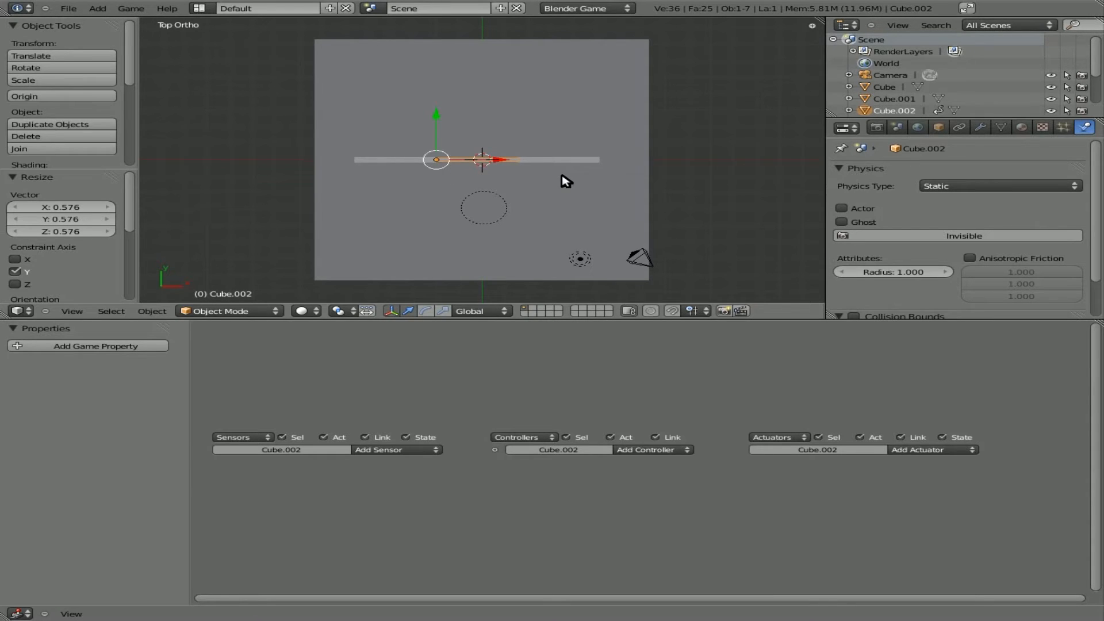
# - Run the game from the camera view to check the thinned door, and exit back to the scene
pyautogui.press('KP_0')
pyautogui.press('p')
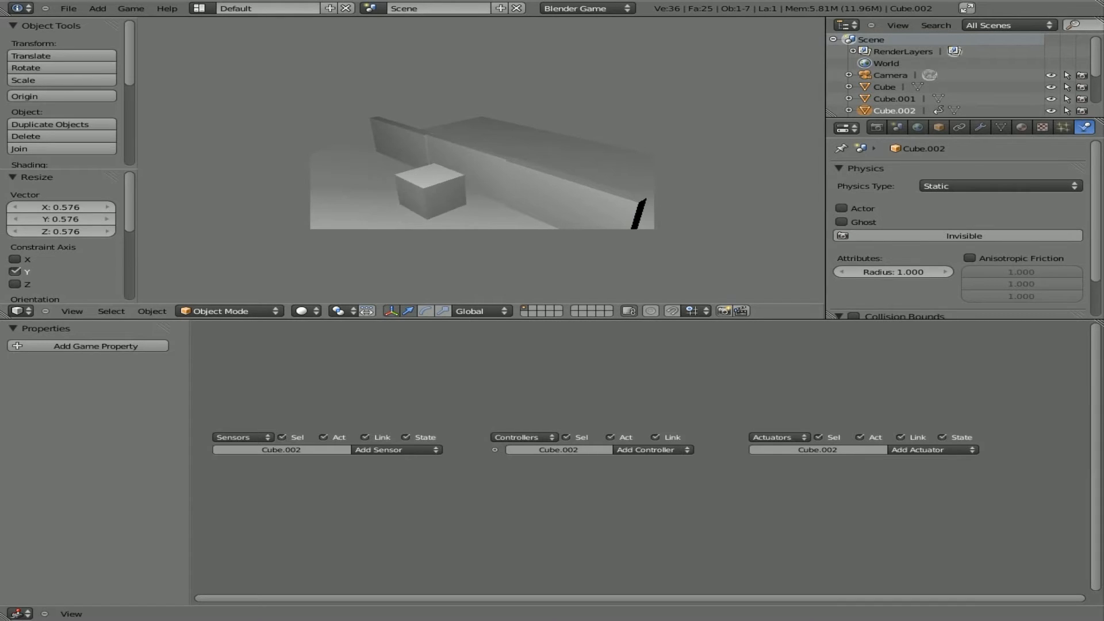
pyautogui.press('Escape')
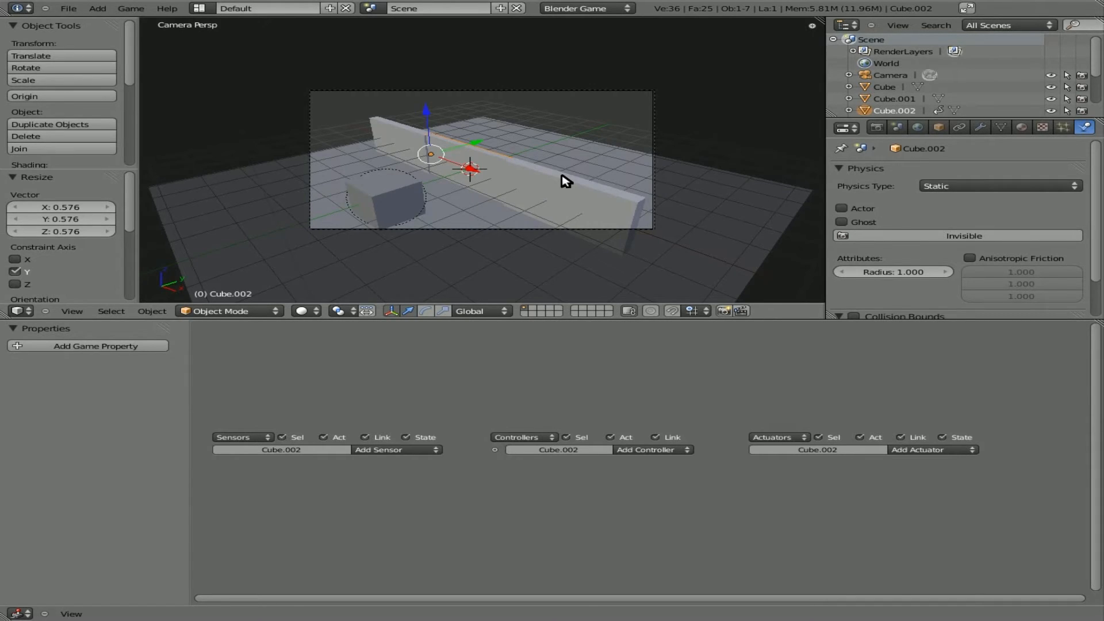
# - Give the player cube a second Keyboard sensor, a second And controller and a second Motion actuator
pyautogui.rightClick(362, 193)
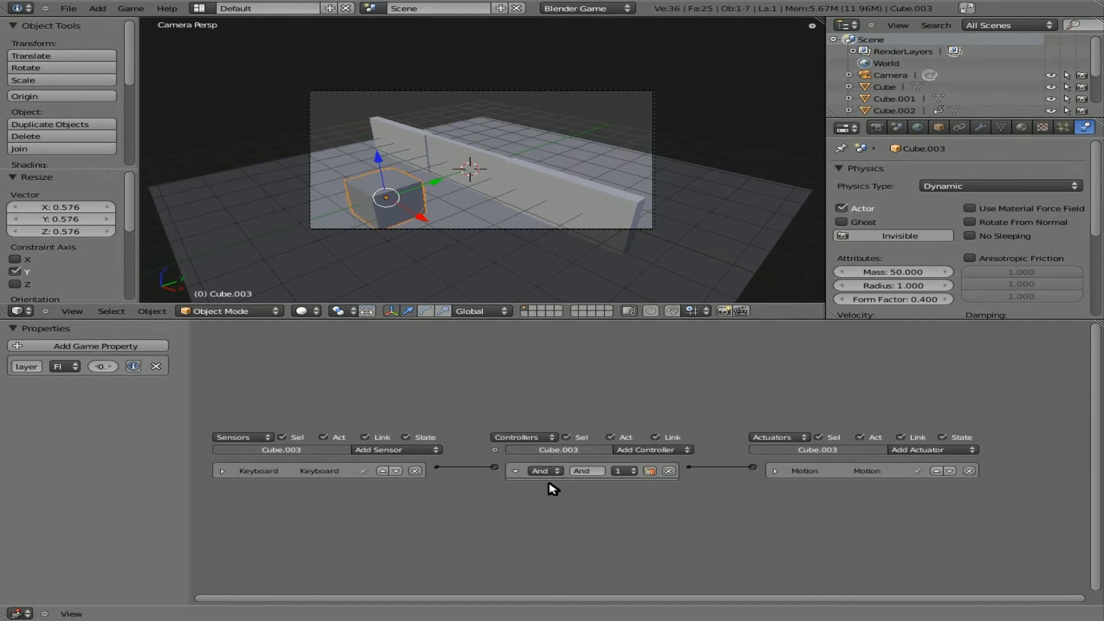
pyautogui.click(431, 450)
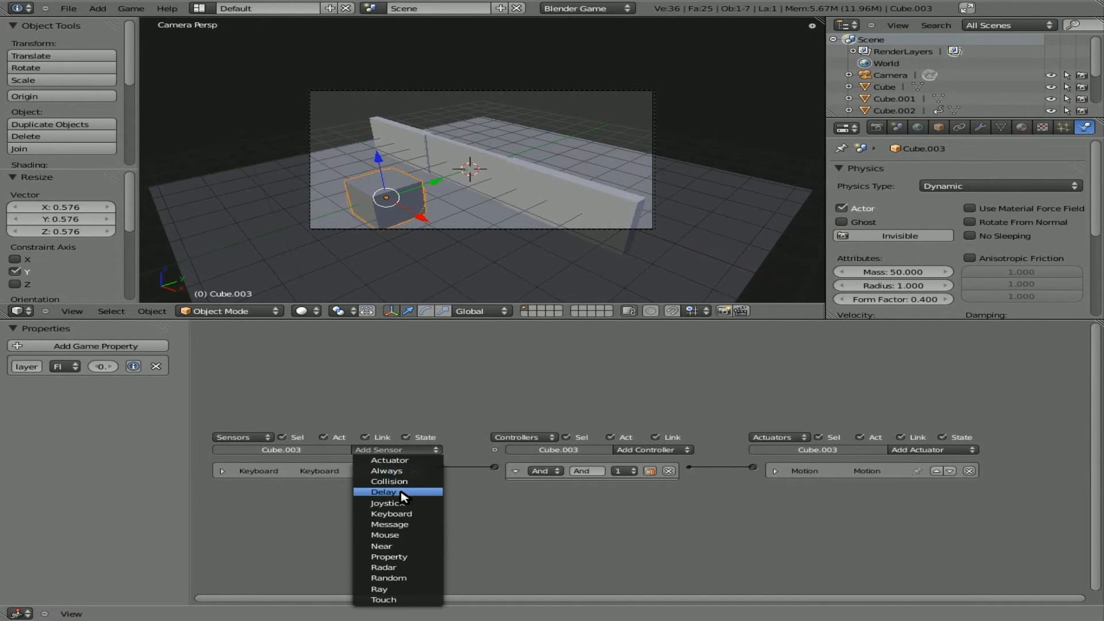
pyautogui.click(397, 514)
pyautogui.click(636, 450)
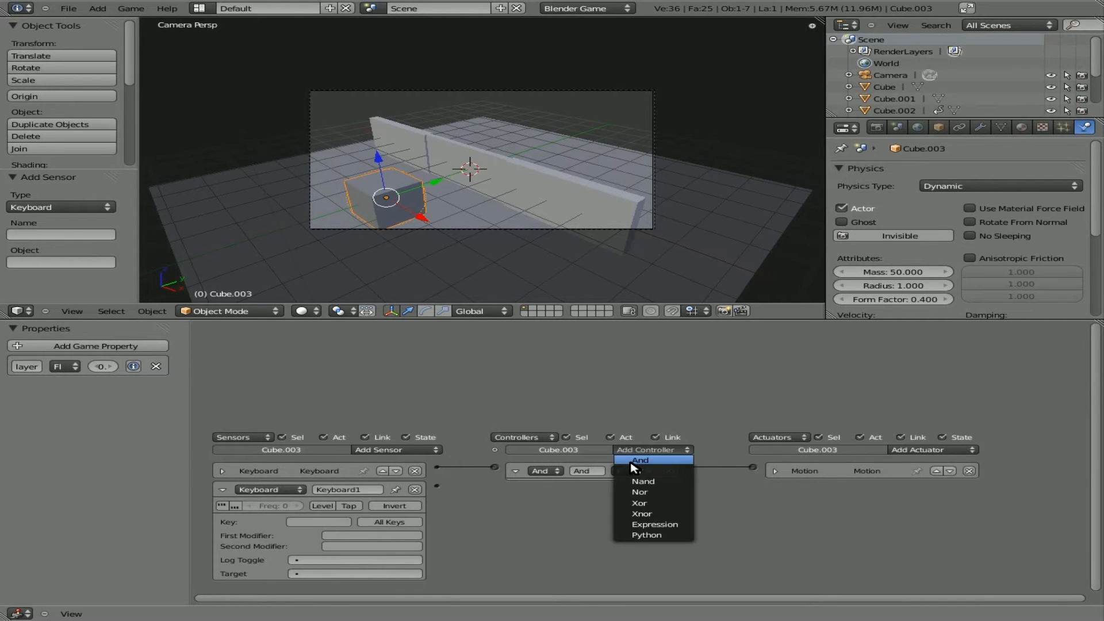
pyautogui.click(635, 464)
pyautogui.click(931, 451)
pyautogui.click(936, 451)
pyautogui.click(936, 452)
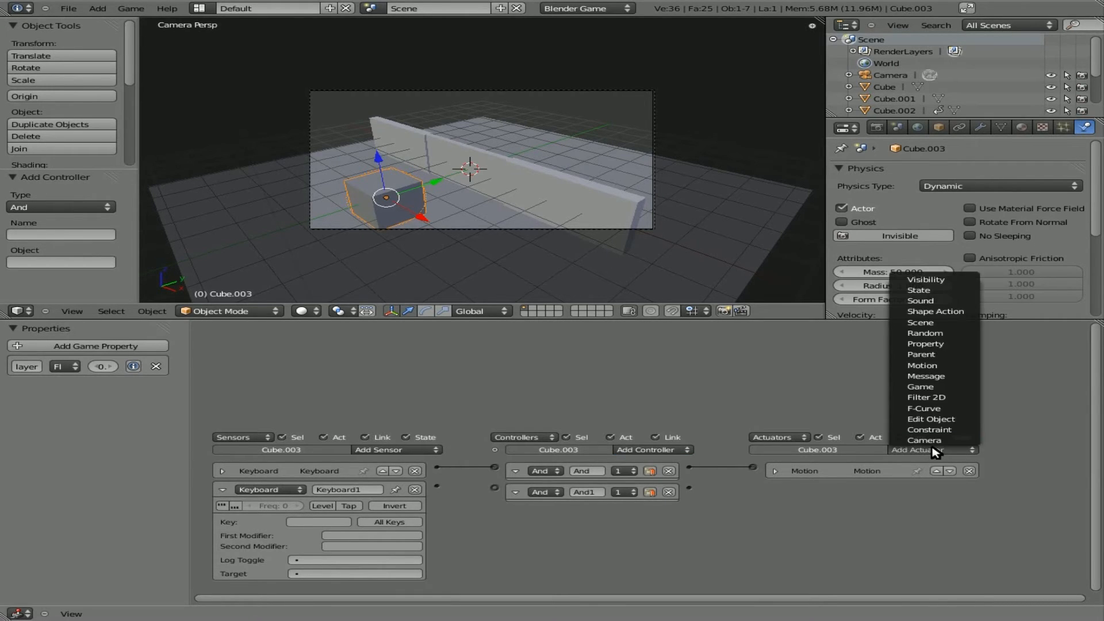
pyautogui.click(922, 365)
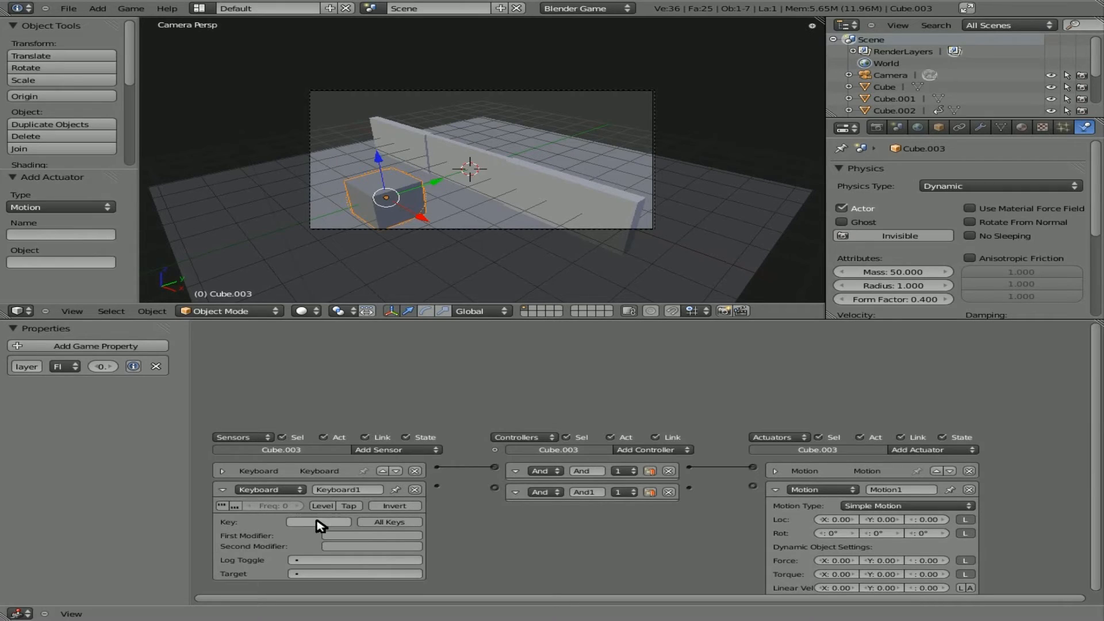
# - Assign Down Arrow to the second Keyboard sensor and link it through the second And controller to the second Motion actuator
pyautogui.click(318, 522)
pyautogui.press('Down')
pyautogui.moveTo(438, 486); pyautogui.dragTo(494, 488)
pyautogui.moveTo(688, 487); pyautogui.dragTo(752, 486)
# - Set the second Motion actuator's Y location step to -0.10 and test-run the game
pyautogui.click(865, 519)
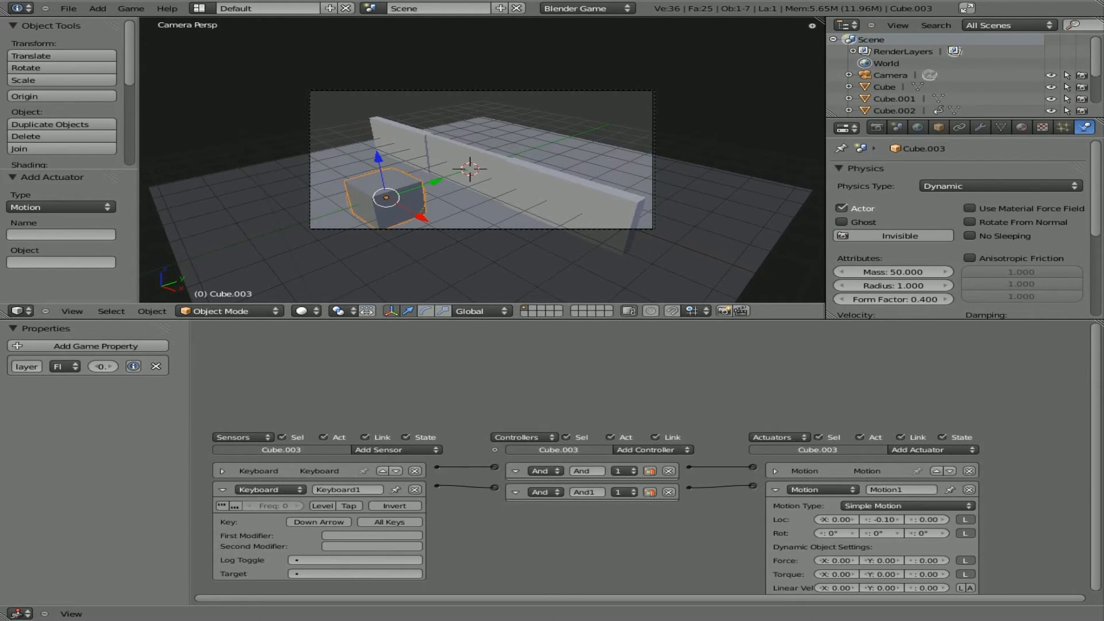
pyautogui.press('p')
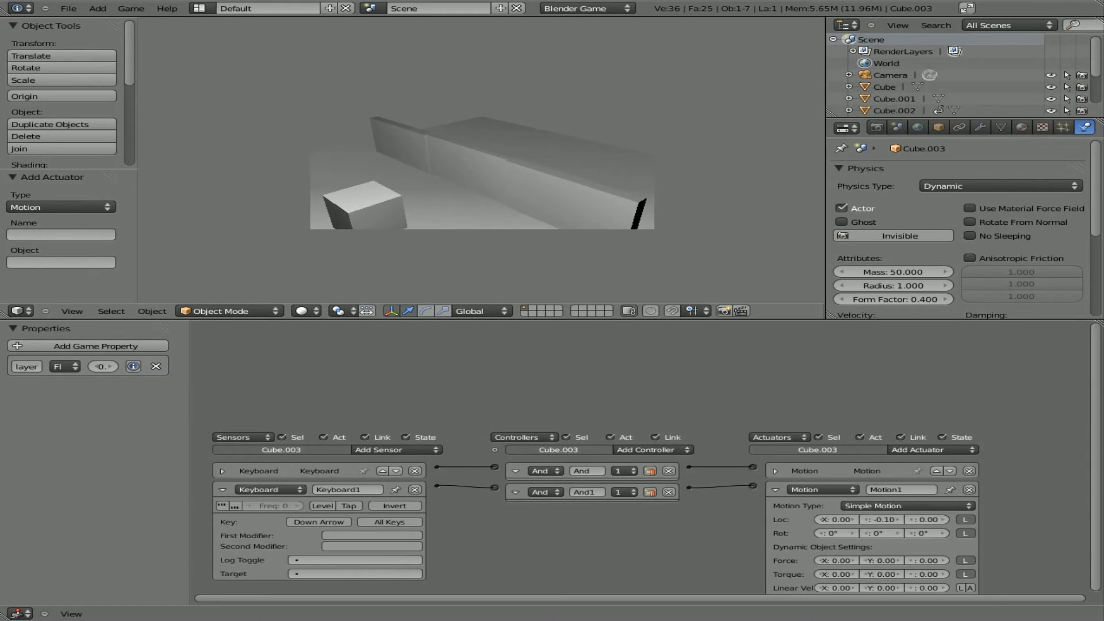
pyautogui.press('Escape')
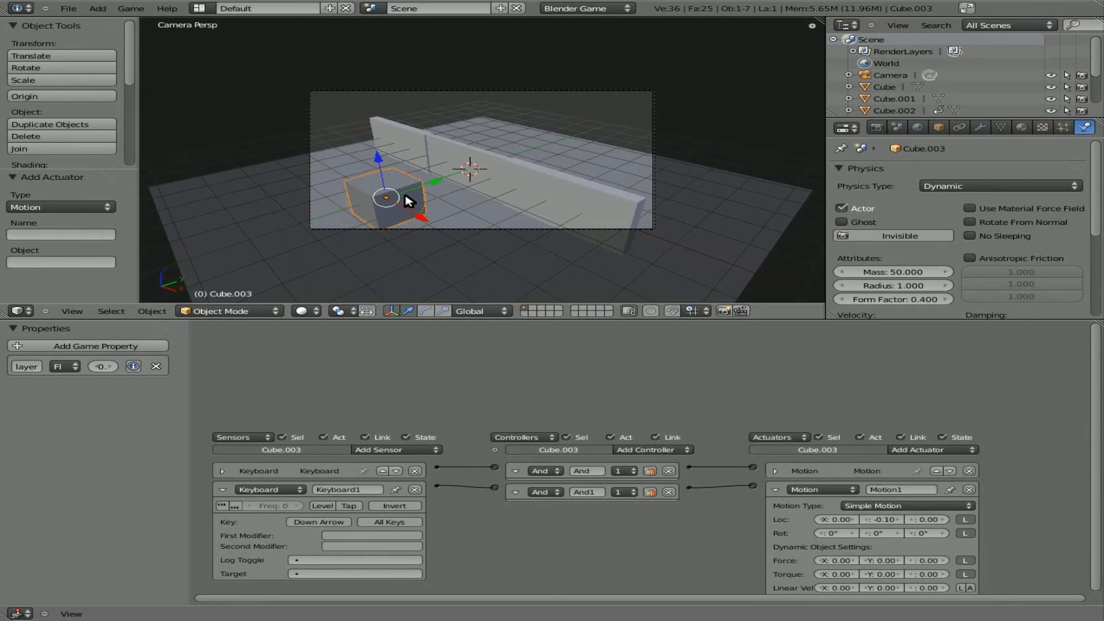
# - Give the door a Near sensor that detects the property player
pyautogui.rightClick(460, 153)
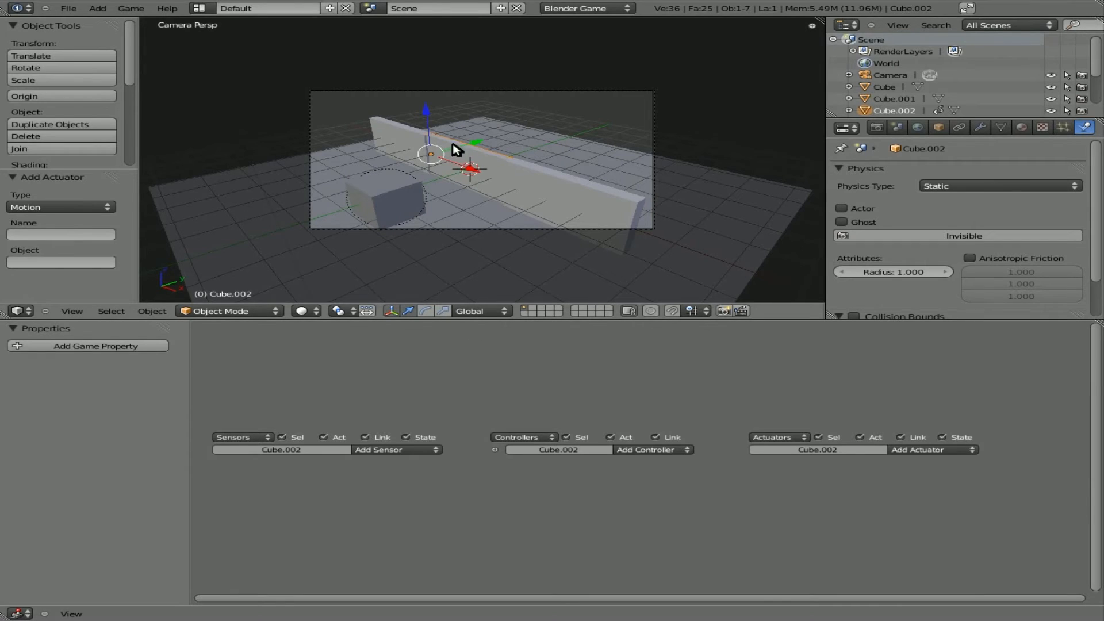
pyautogui.click(410, 450)
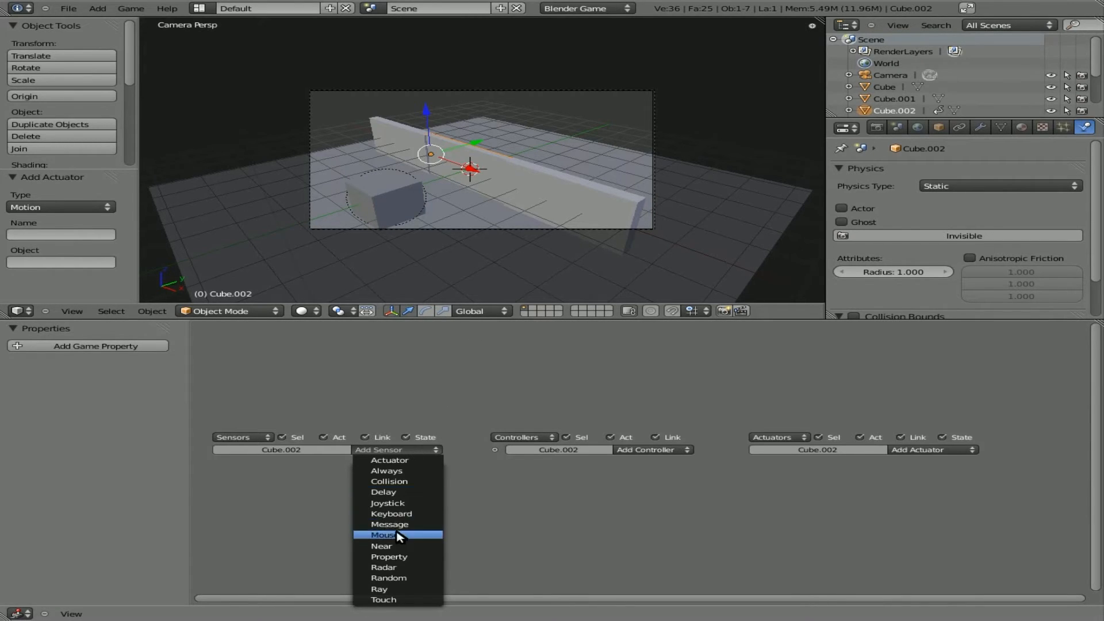
pyautogui.click(394, 546)
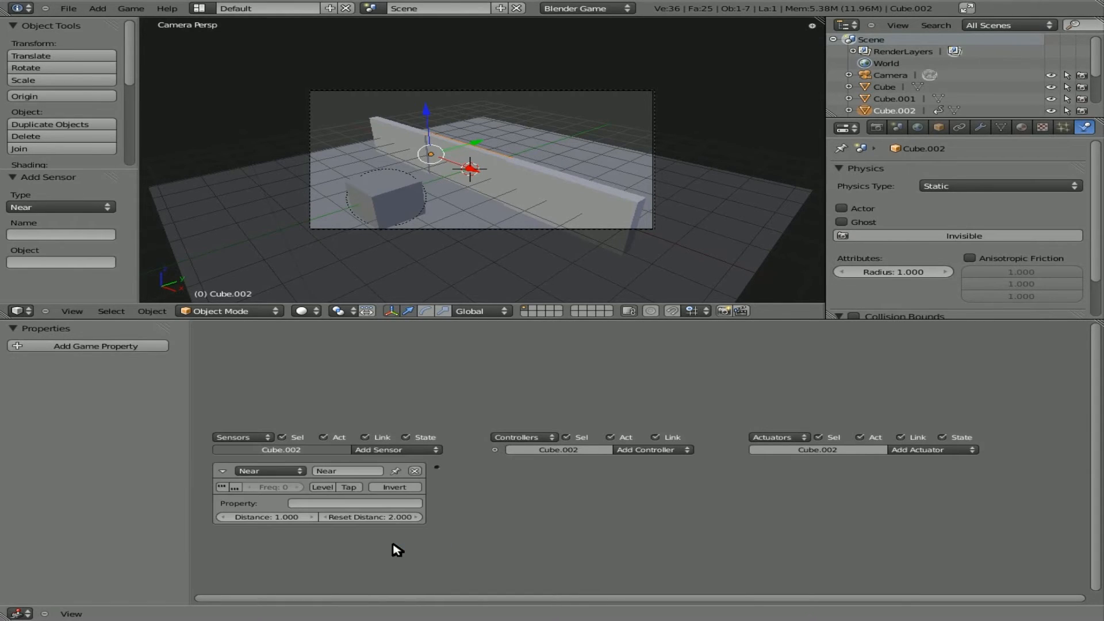
pyautogui.click(339, 504)
pyautogui.write('player')
pyautogui.press('Return')
# - Add an And controller and an F-Curve actuator to the door
pyautogui.click(679, 450)
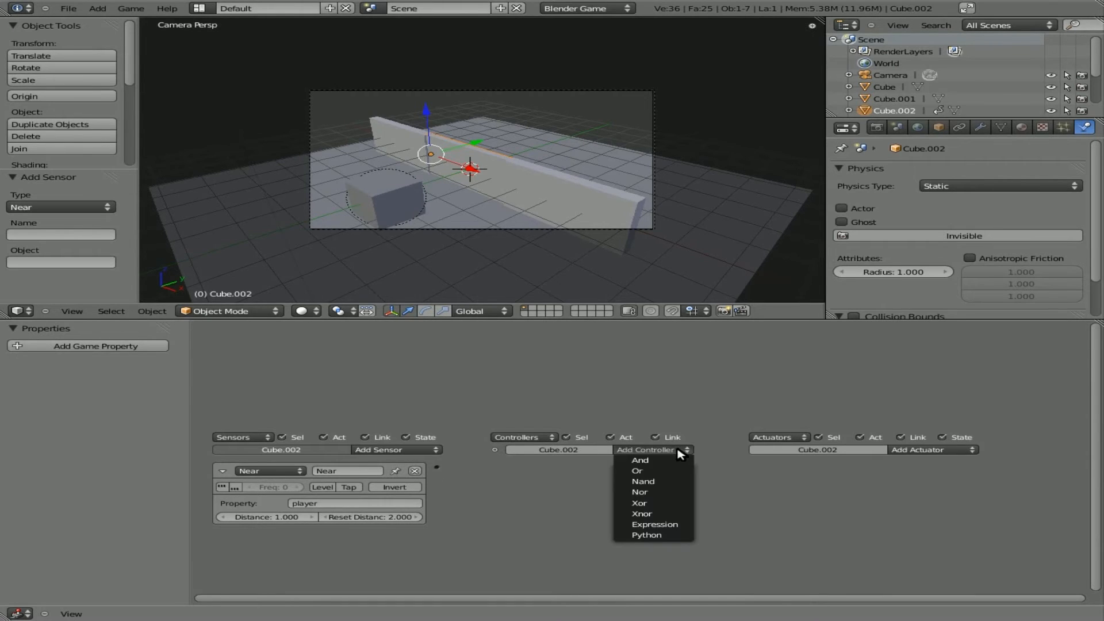
pyautogui.click(665, 459)
pyautogui.click(941, 451)
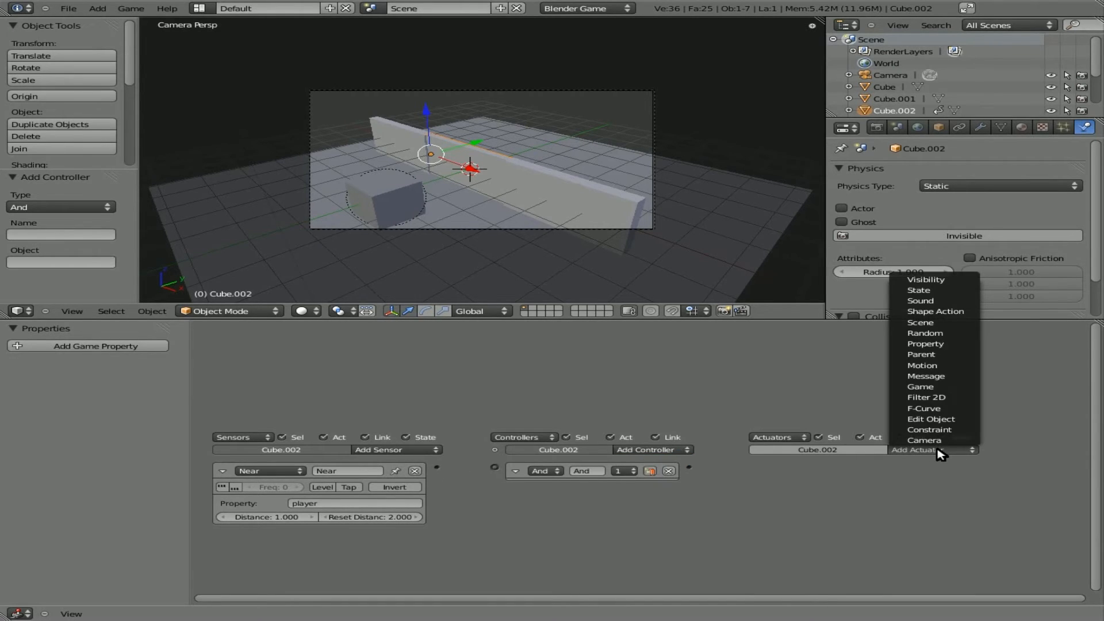
pyautogui.click(924, 408)
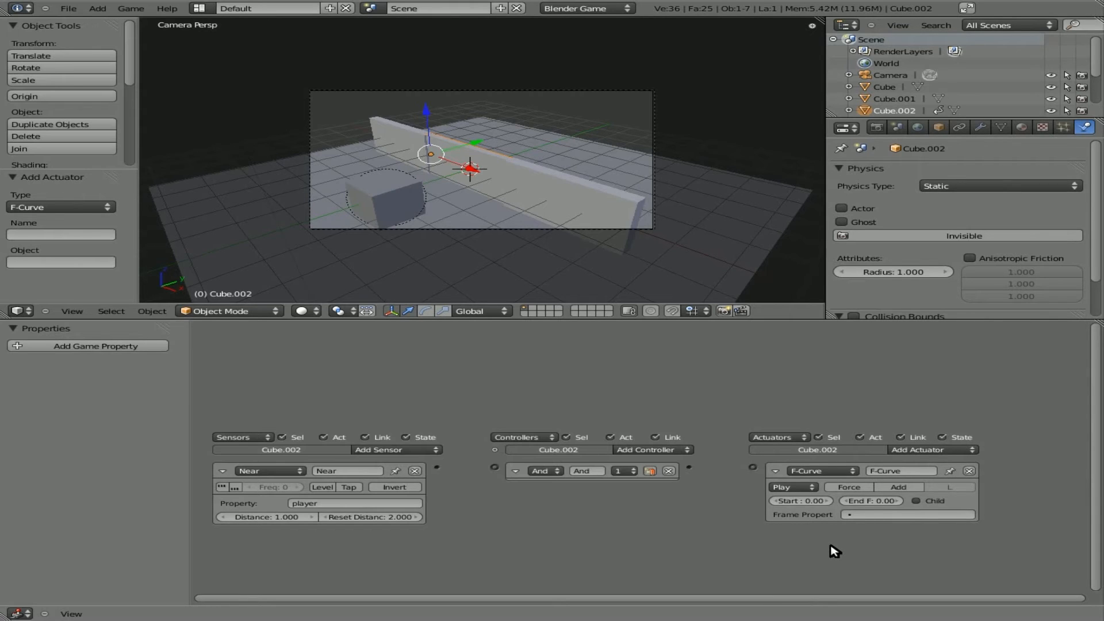
# - Set the F-Curve actuator to Flipper with end frame 11, and link the Near sensor, And controller and actuator in sequence
pyautogui.click(814, 487)
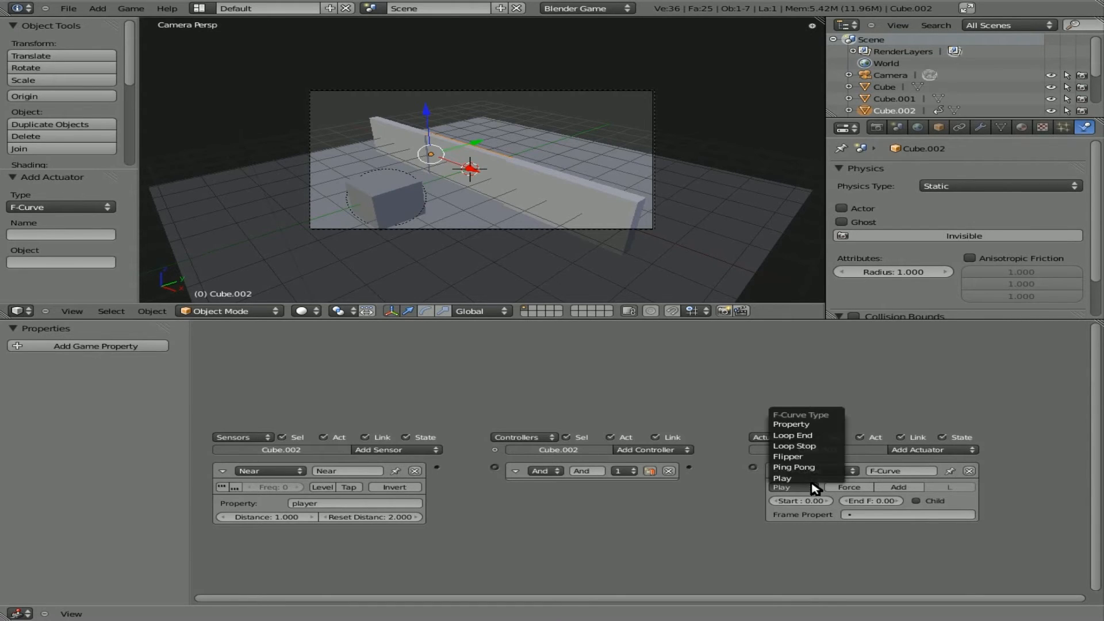
pyautogui.click(811, 456)
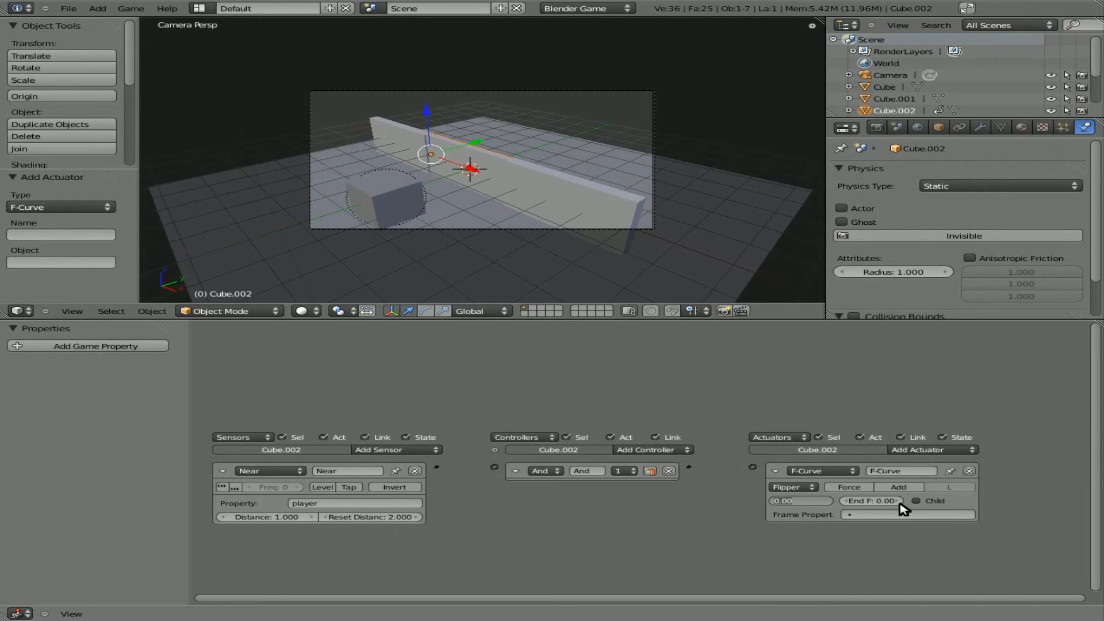
pyautogui.click(878, 500)
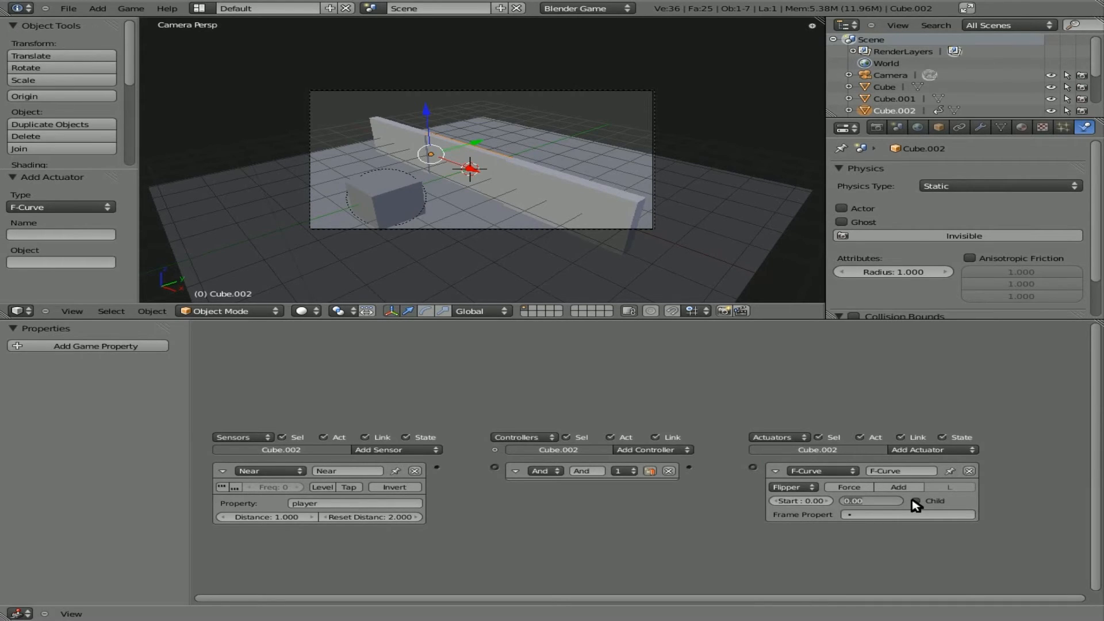
pyautogui.write('1')
pyautogui.press('Return')
pyautogui.moveTo(435, 468); pyautogui.dragTo(495, 467)
pyautogui.moveTo(689, 467); pyautogui.dragTo(752, 467)
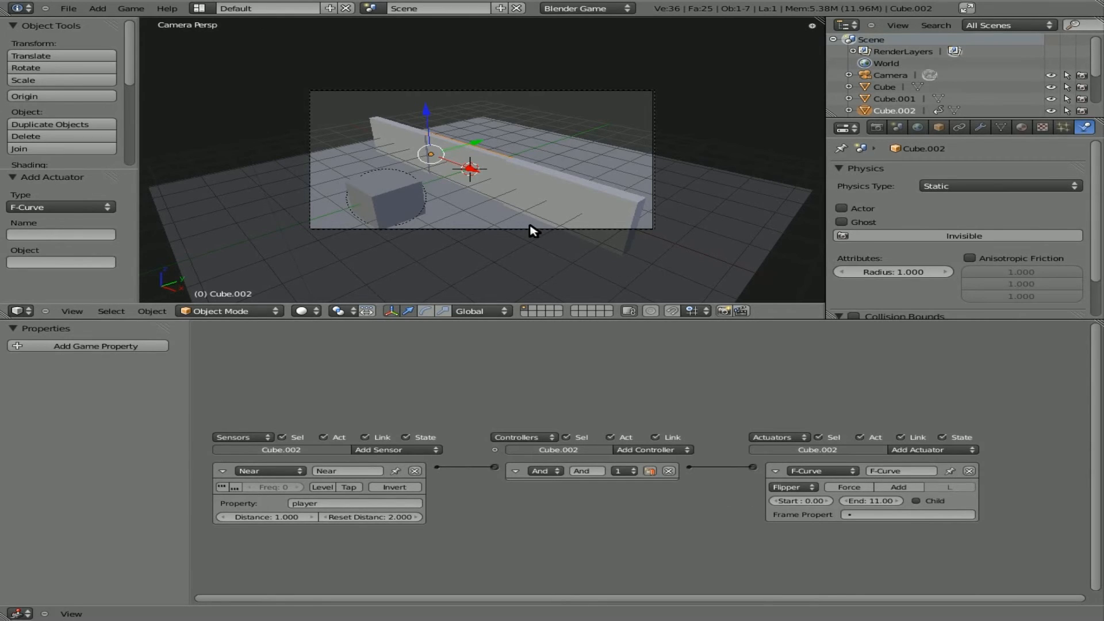
# - Run the game and move the player cube forward and back to test the door's Near trigger, and exit
pyautogui.press('p')
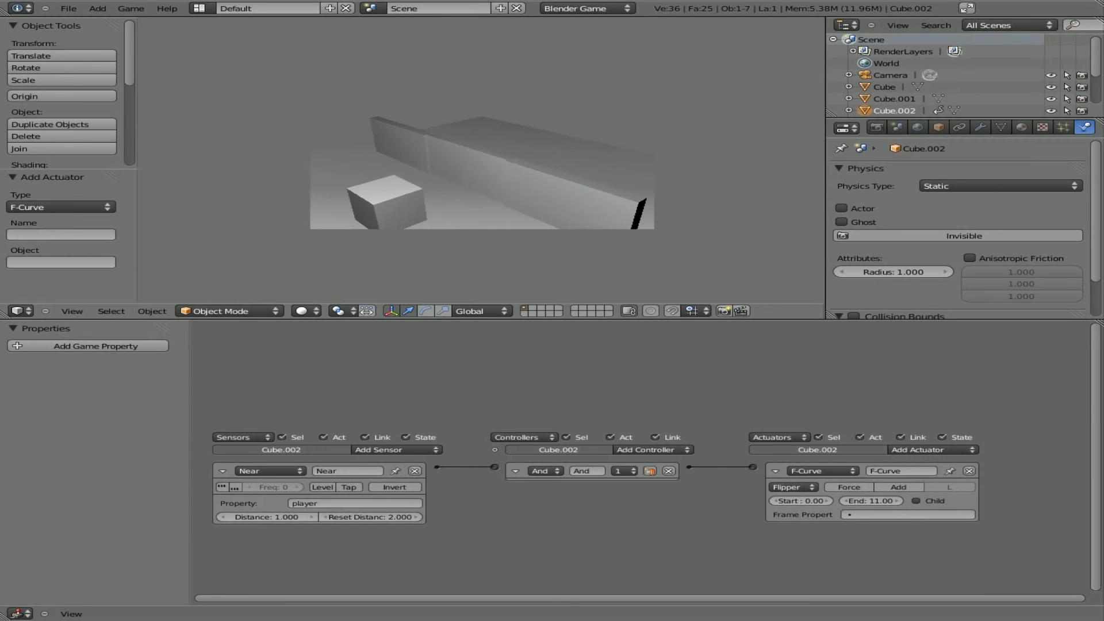
pyautogui.press('Up')
pyautogui.press('Down')
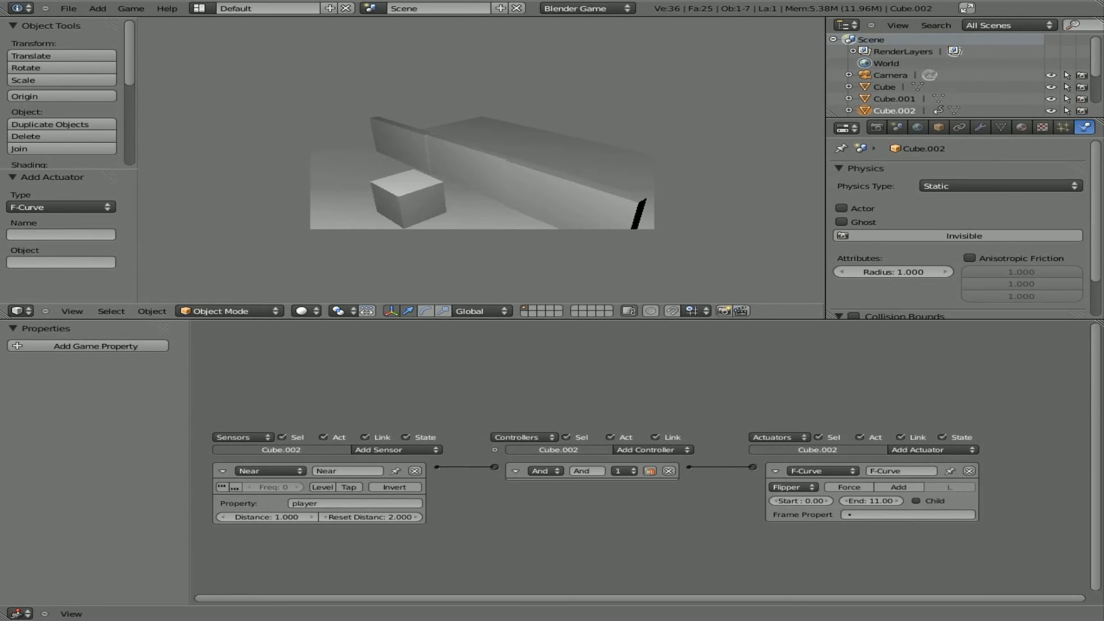
pyautogui.press('Down')
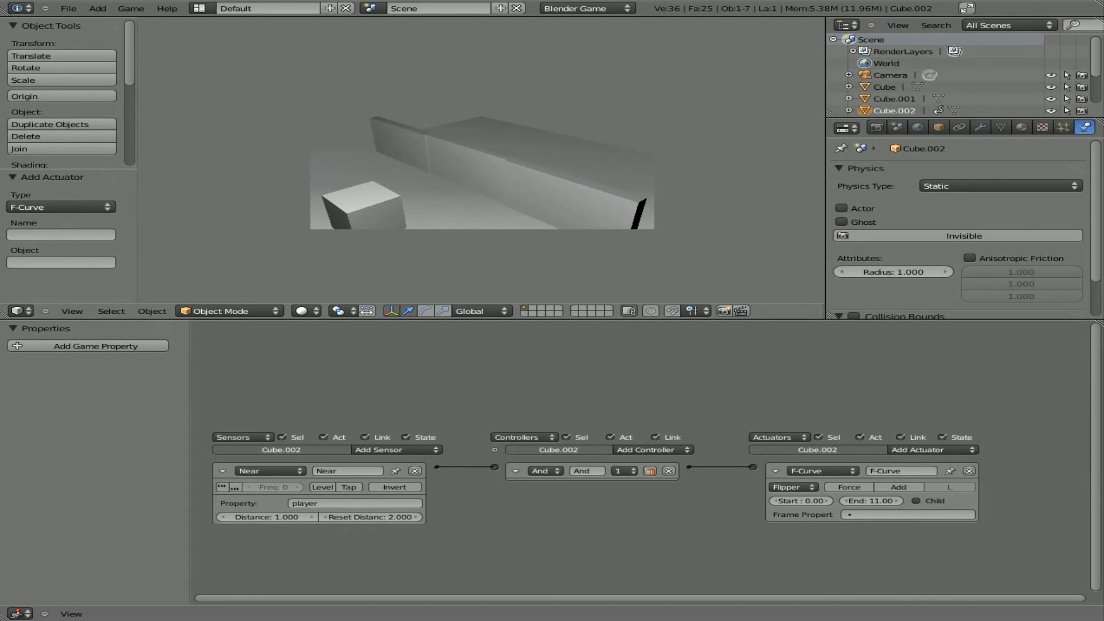
pyautogui.press('Escape')
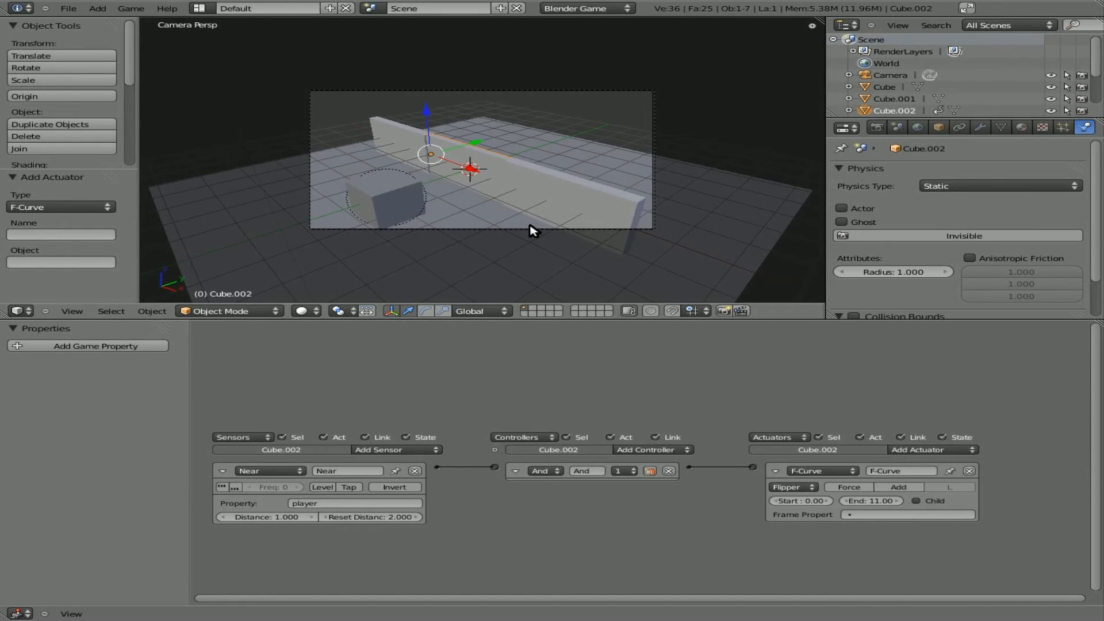
# - Inspect the player cube's game property, and preview the door's animation by jumping ten frames forward and back
pyautogui.rightClick(366, 191)
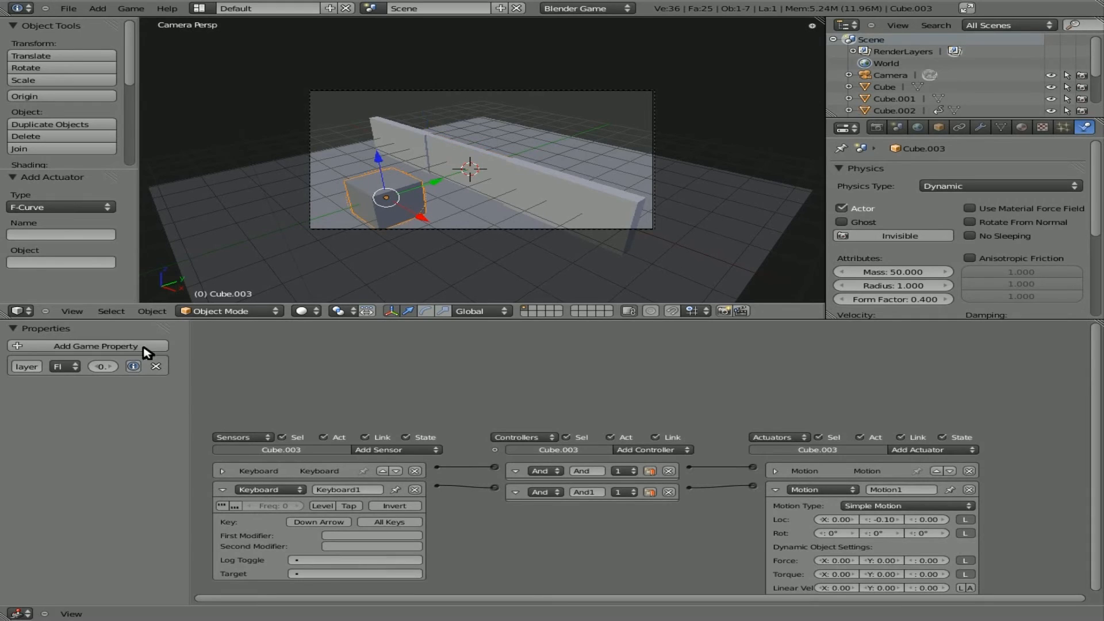
pyautogui.moveTo(188, 395); pyautogui.dragTo(228, 395)
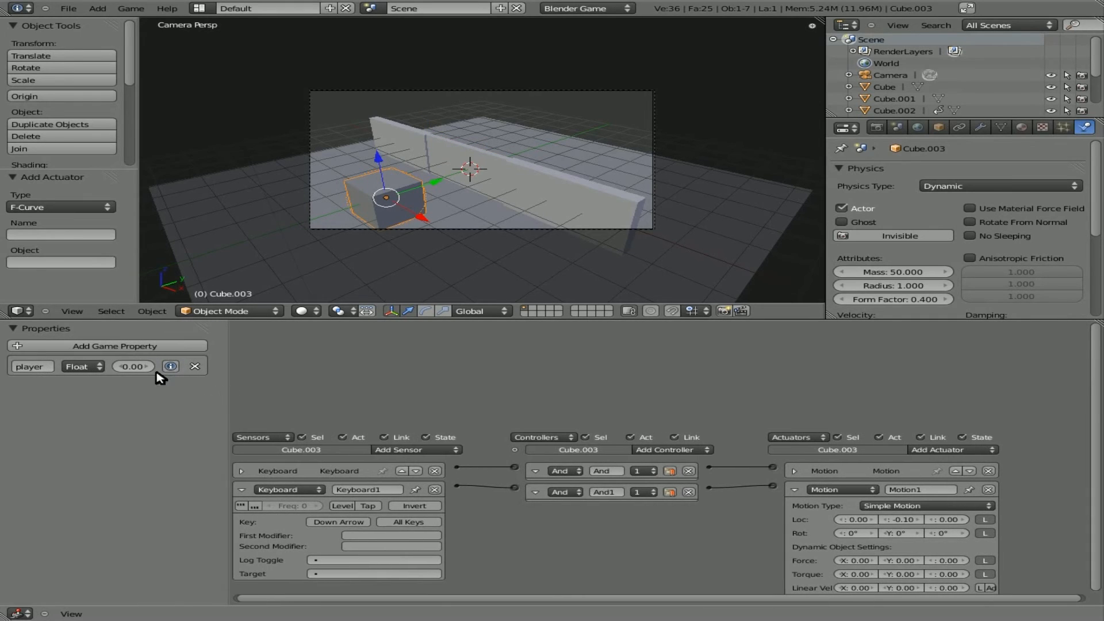
pyautogui.rightClick(483, 161)
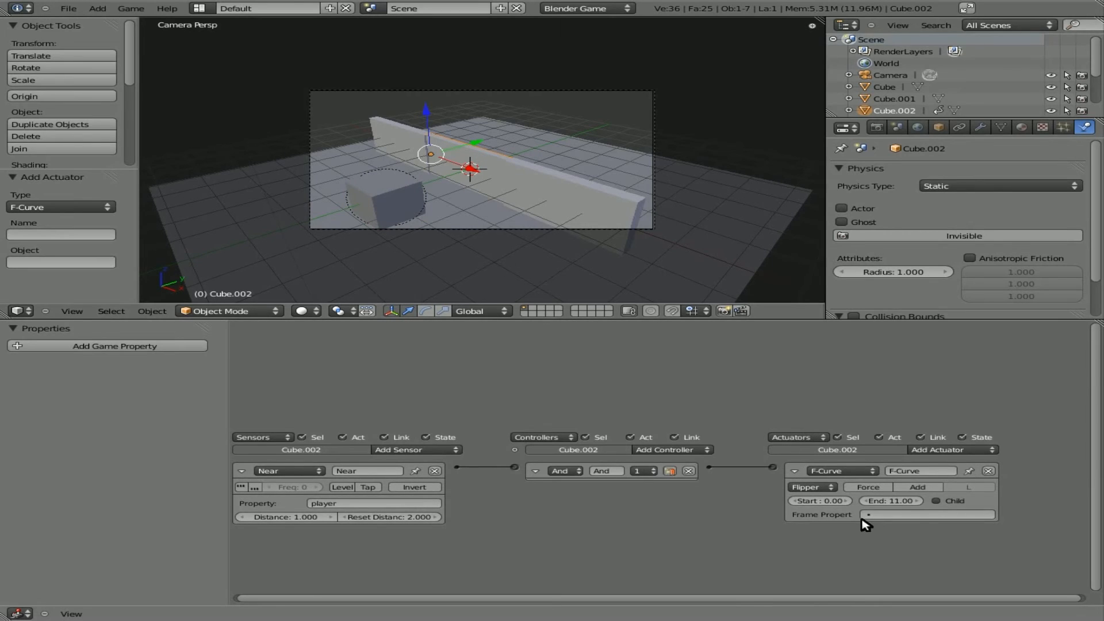
pyautogui.press('Up')
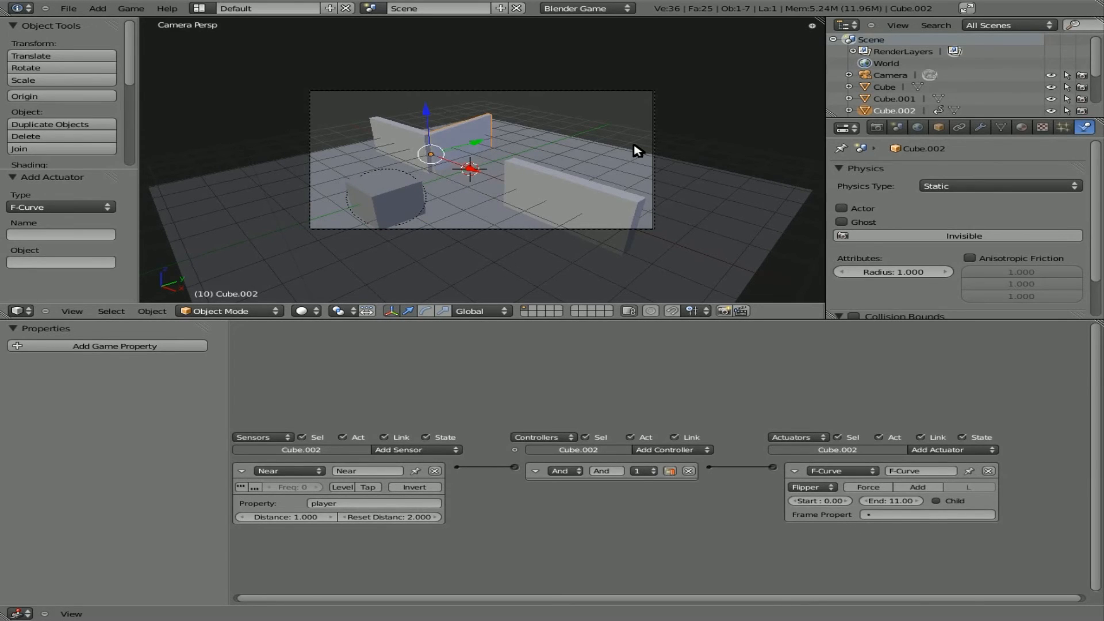
pyautogui.press('Down')
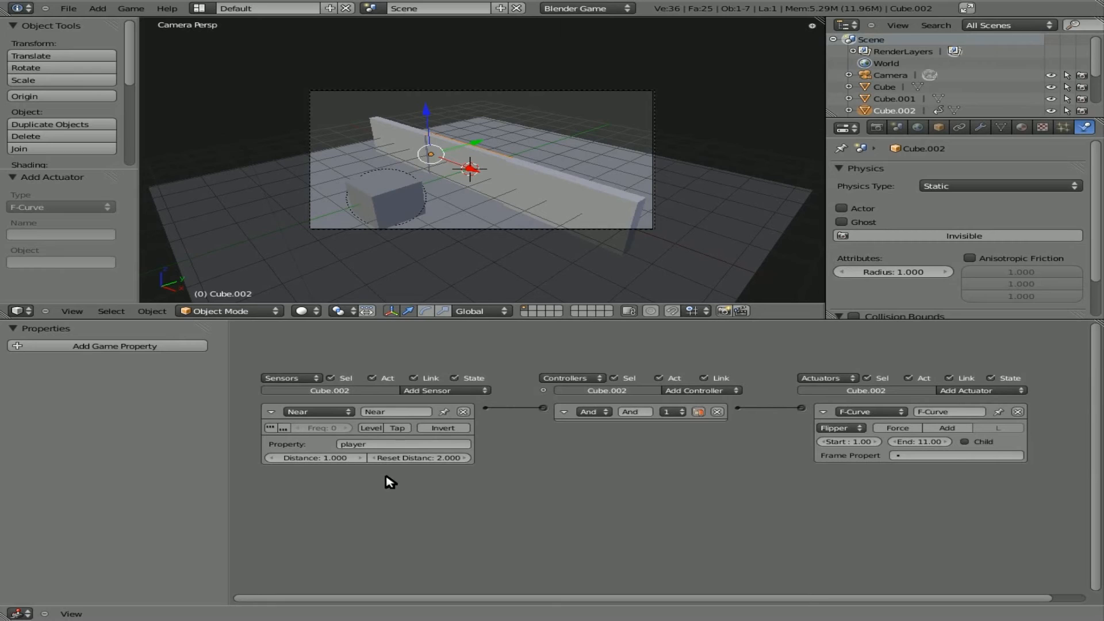
# - Set the door's Near sensor to a distance of 5 and a reset distance of 6
pyautogui.click(333, 459)
pyautogui.press('Return')
pyautogui.click(440, 460)
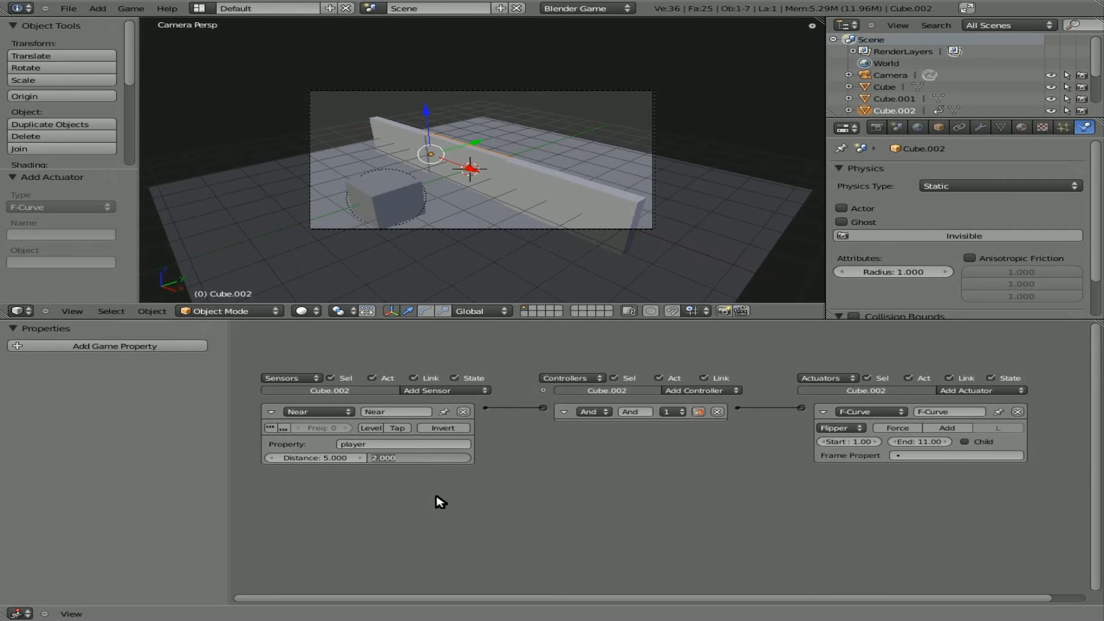
pyautogui.write('6')
pyautogui.press('Return')
# - Run the game, move the player cube back and forth through the doorway to test the sensor distances, and exit
pyautogui.press('p')
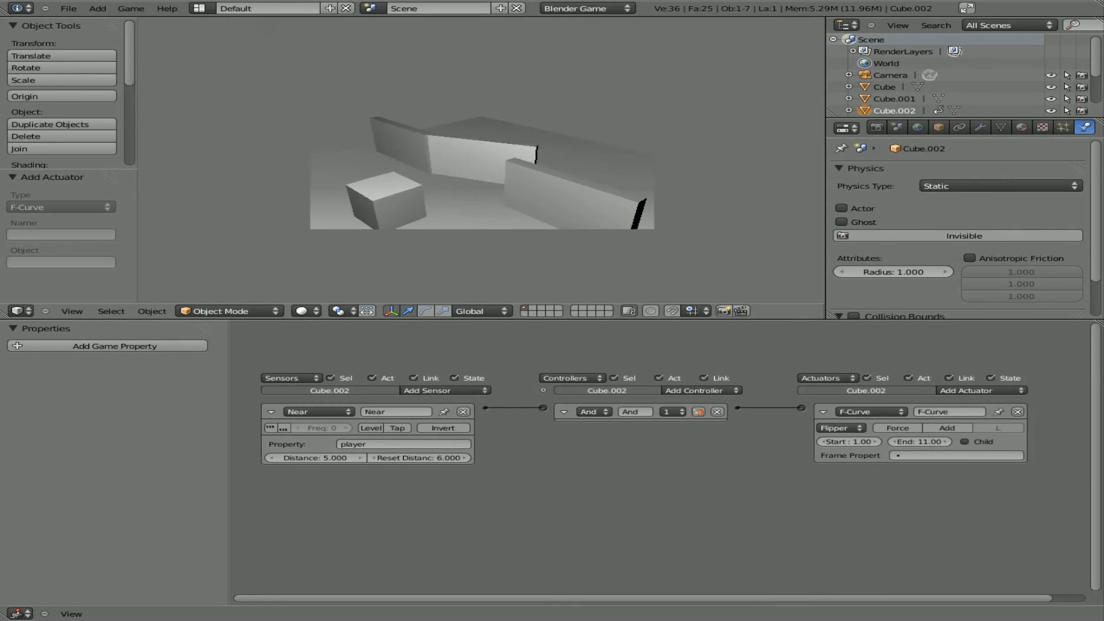
pyautogui.press('Down')
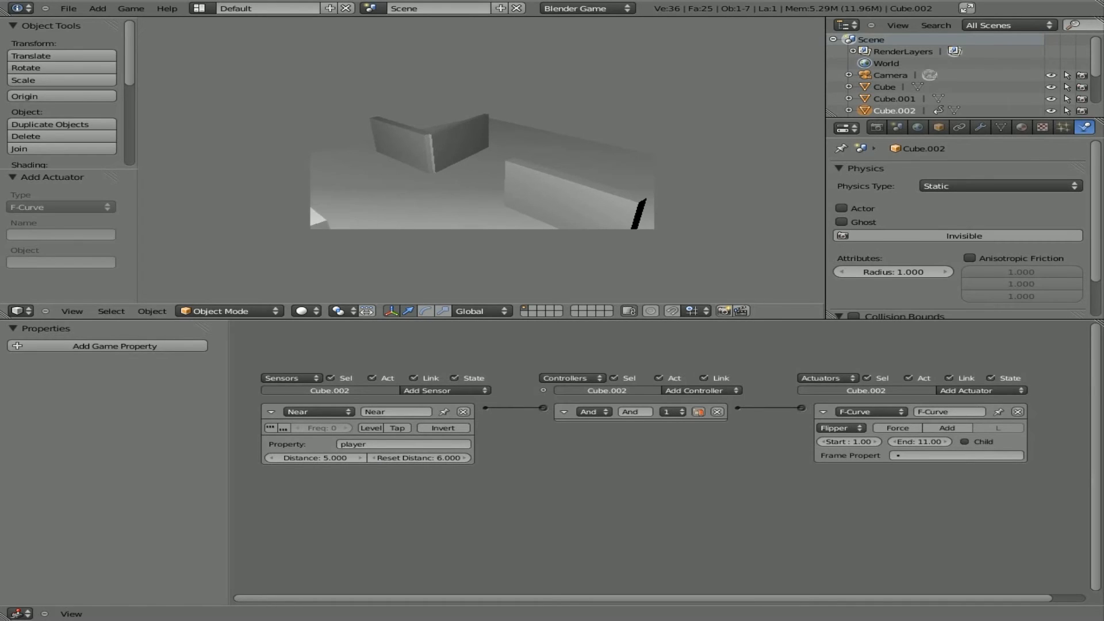
pyautogui.press('Up')
pyautogui.press('Down')
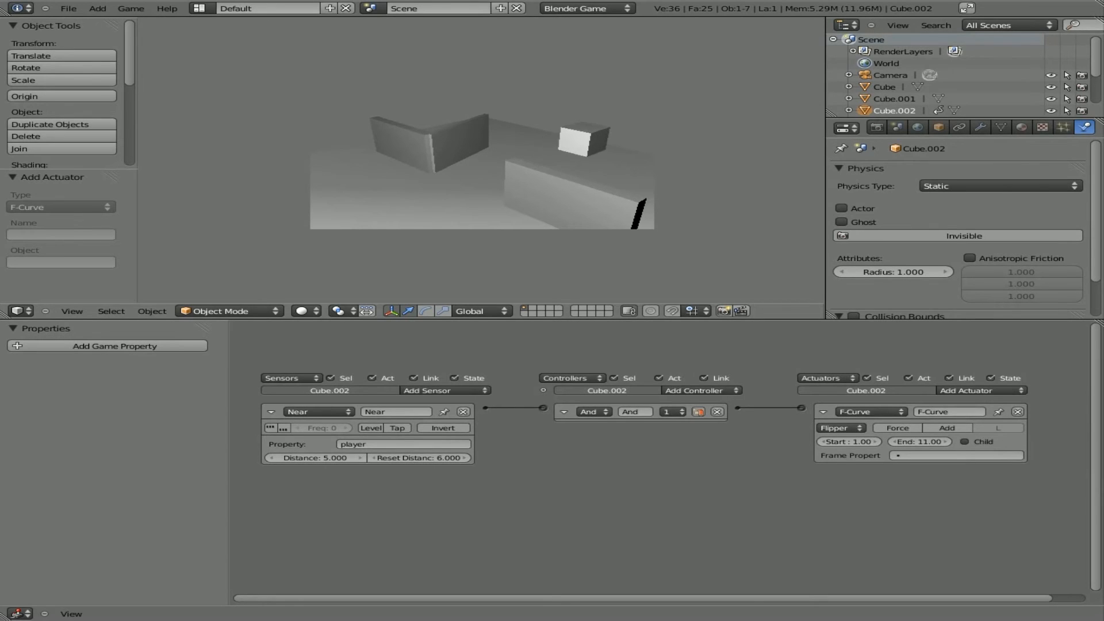
pyautogui.press('Escape')
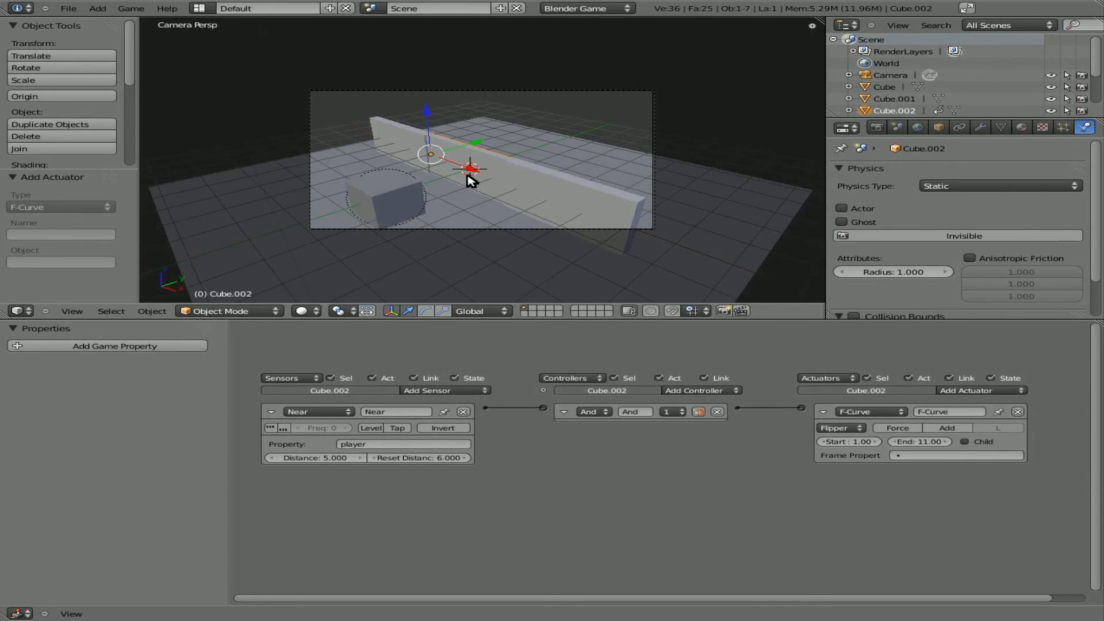
# - Reduce the door's Near sensor distance to 4 and its reset distance to 5
pyautogui.click(331, 457)
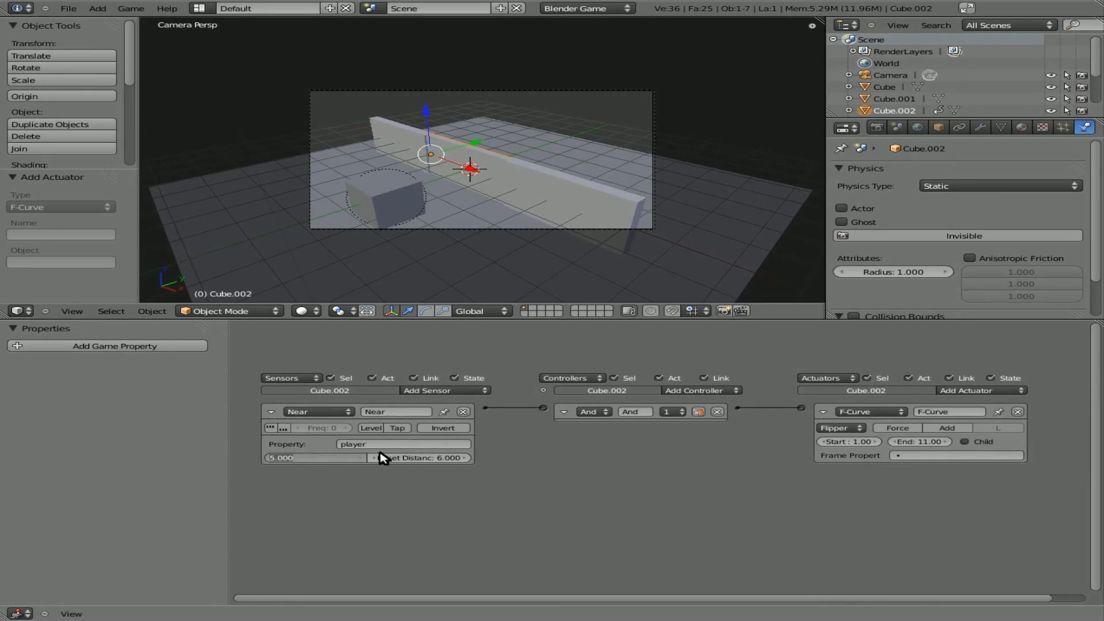
pyautogui.press('Return')
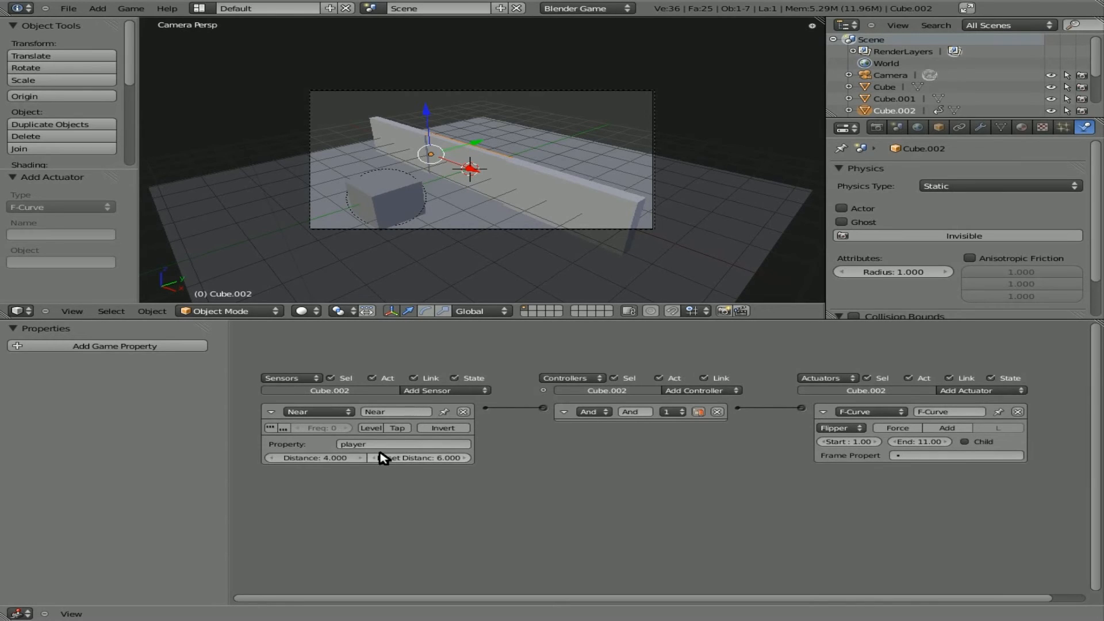
pyautogui.click(436, 459)
pyautogui.write('5')
pyautogui.press('Return')
# - Scale up the ground plane uniformly by about 2.57
pyautogui.rightClick(571, 142)
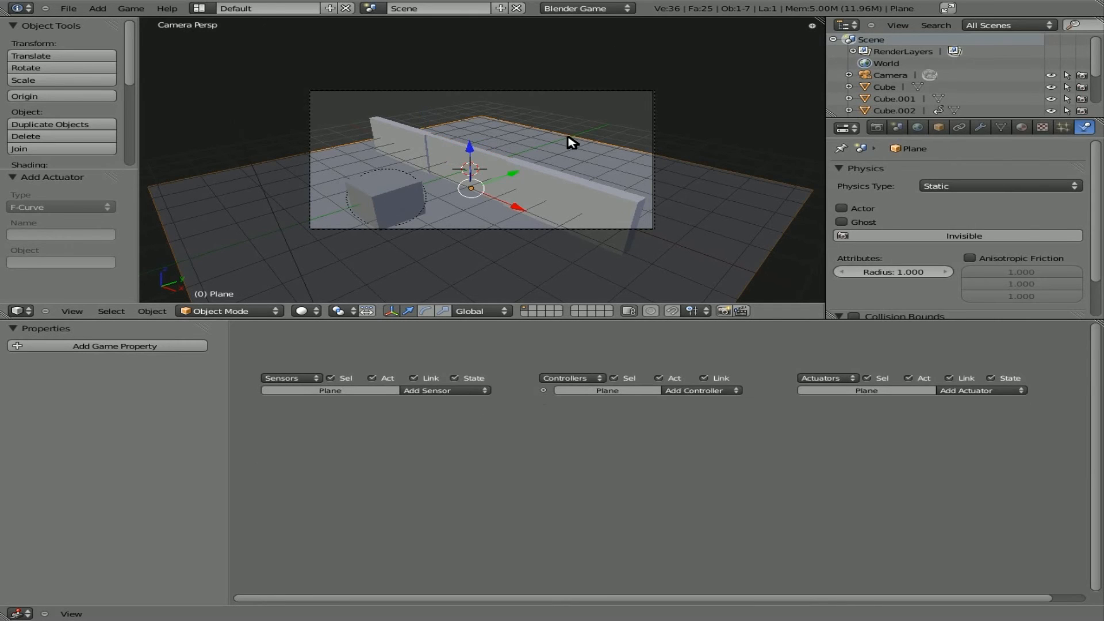
pyautogui.press('s')
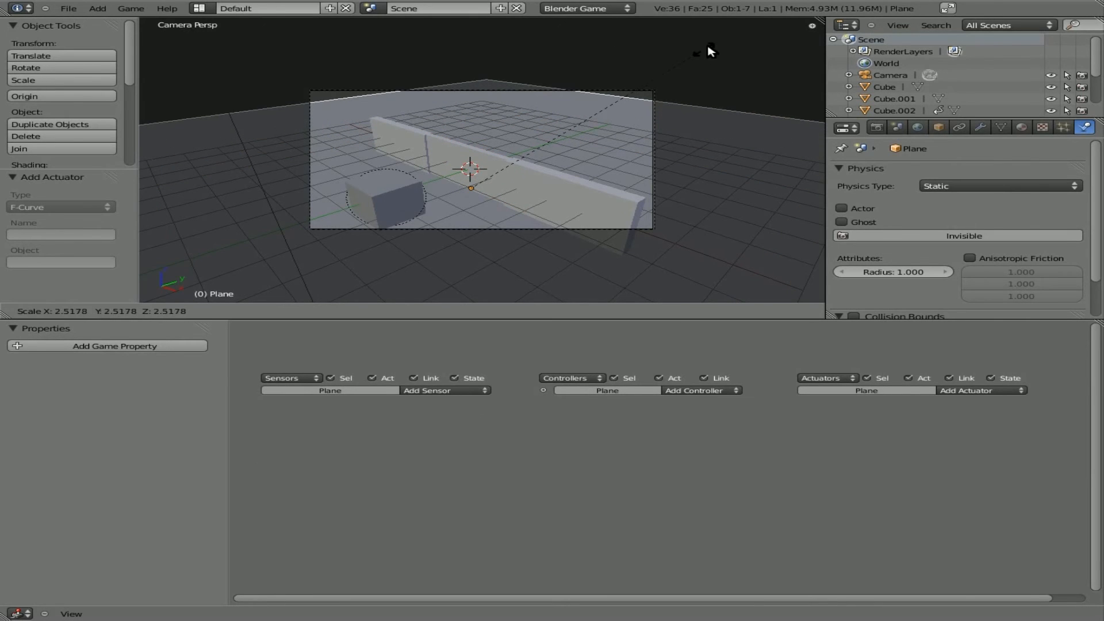
pyautogui.click(710, 49)
# - Run the game on the enlarged ground, move the player cube repeatedly past the door in both directions, and exit
pyautogui.press('p')
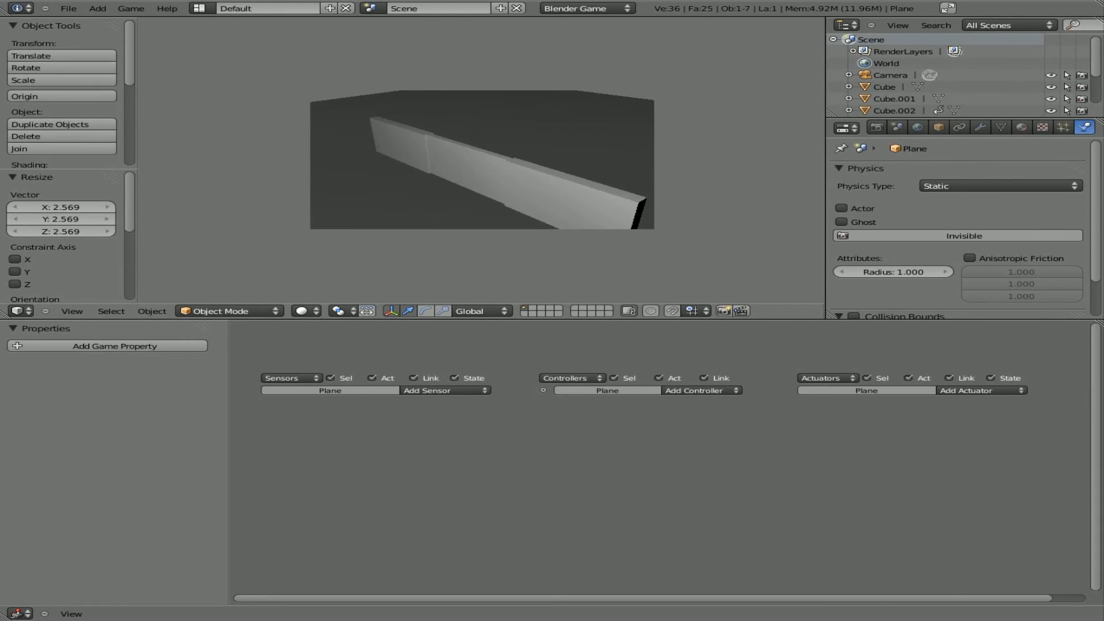
pyautogui.press('Up')
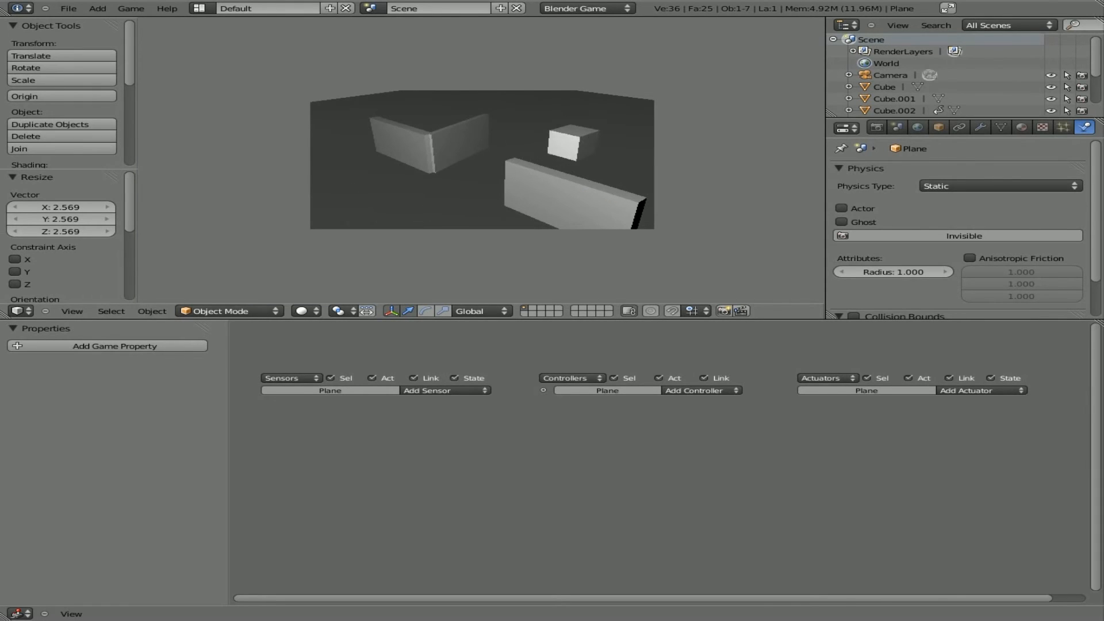
pyautogui.press('Down')
pyautogui.press('Down')
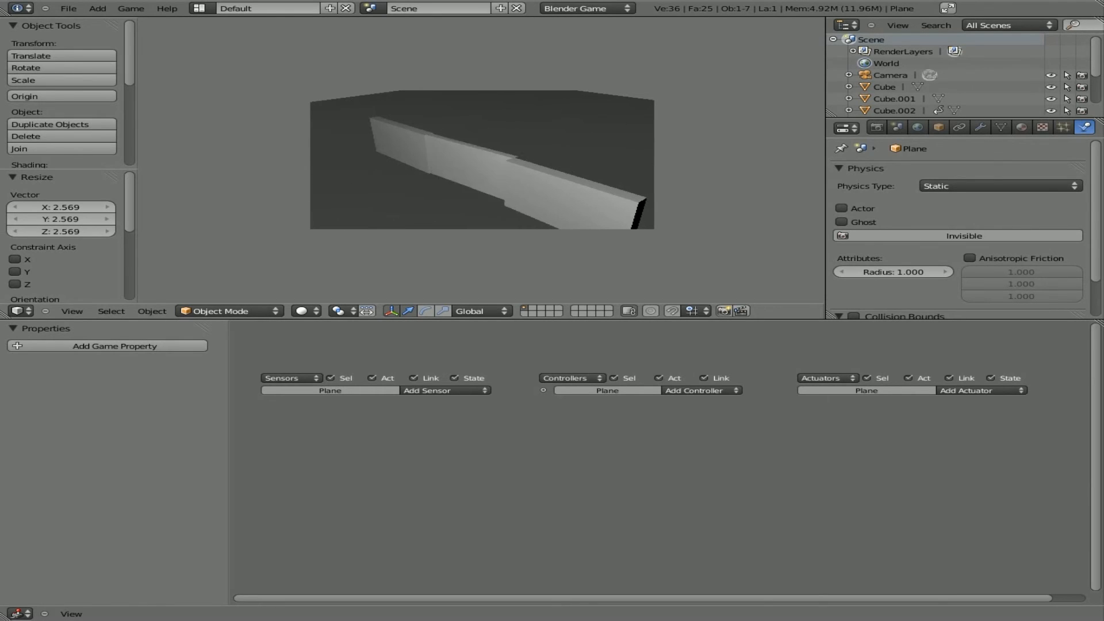
pyautogui.press('Up')
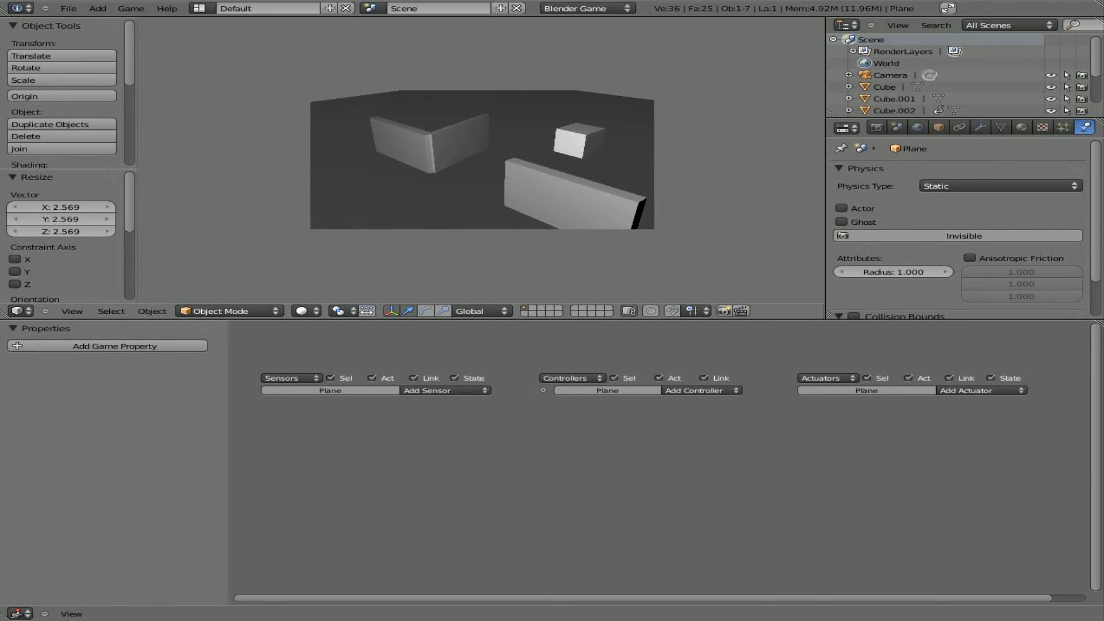
pyautogui.press('Down')
pyautogui.press('Up')
pyautogui.press('Up')
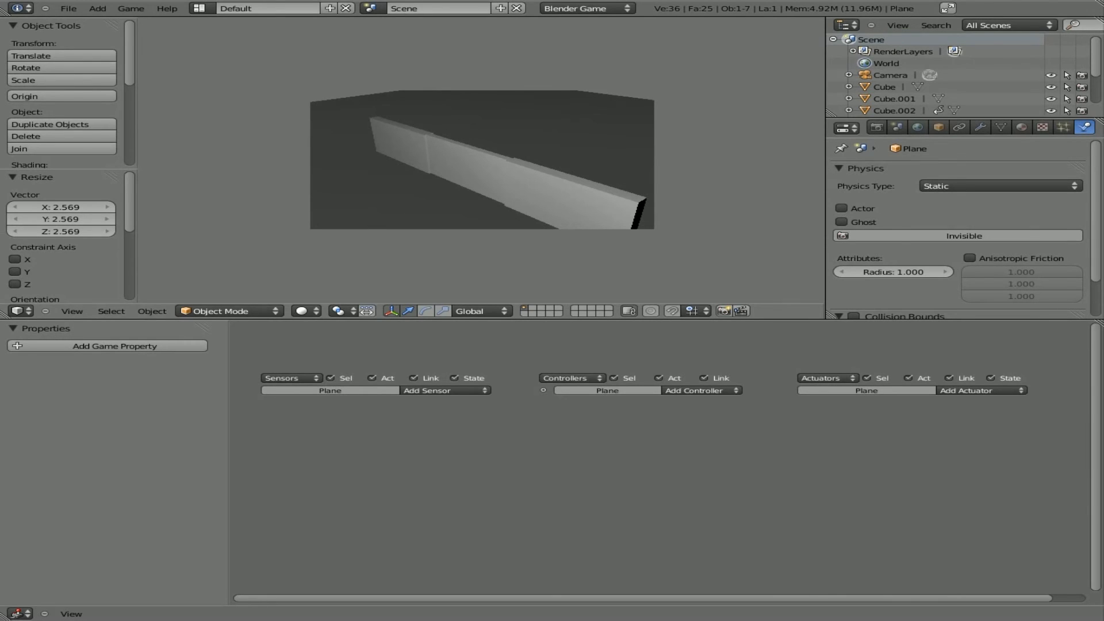
pyautogui.press('Escape')
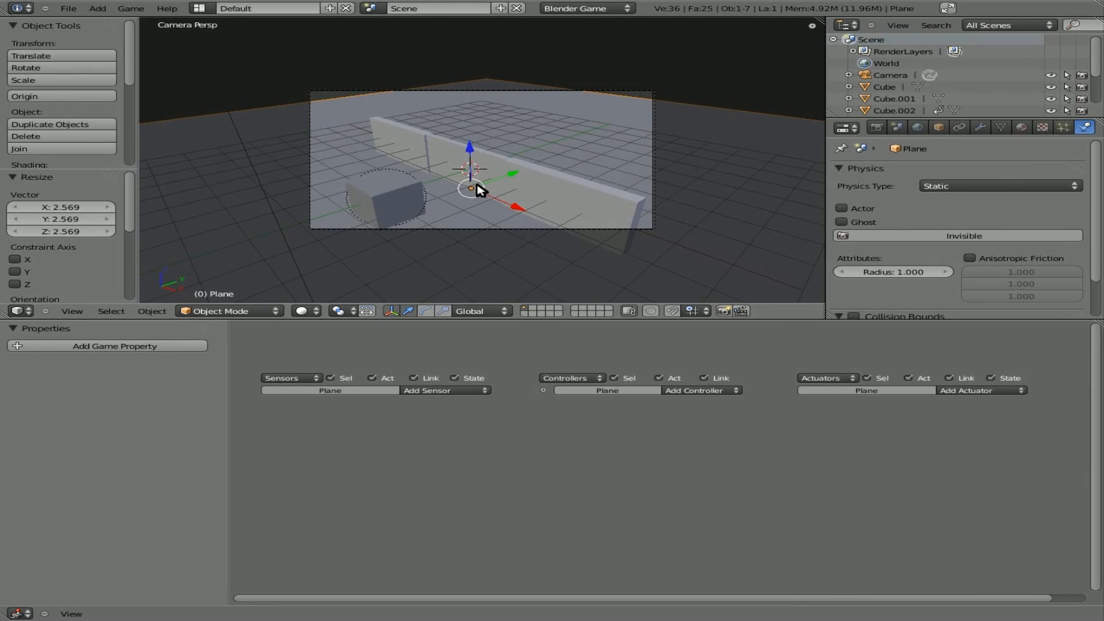
# - Select the door and set its Near sensor distance to 3
pyautogui.rightClick(482, 155)
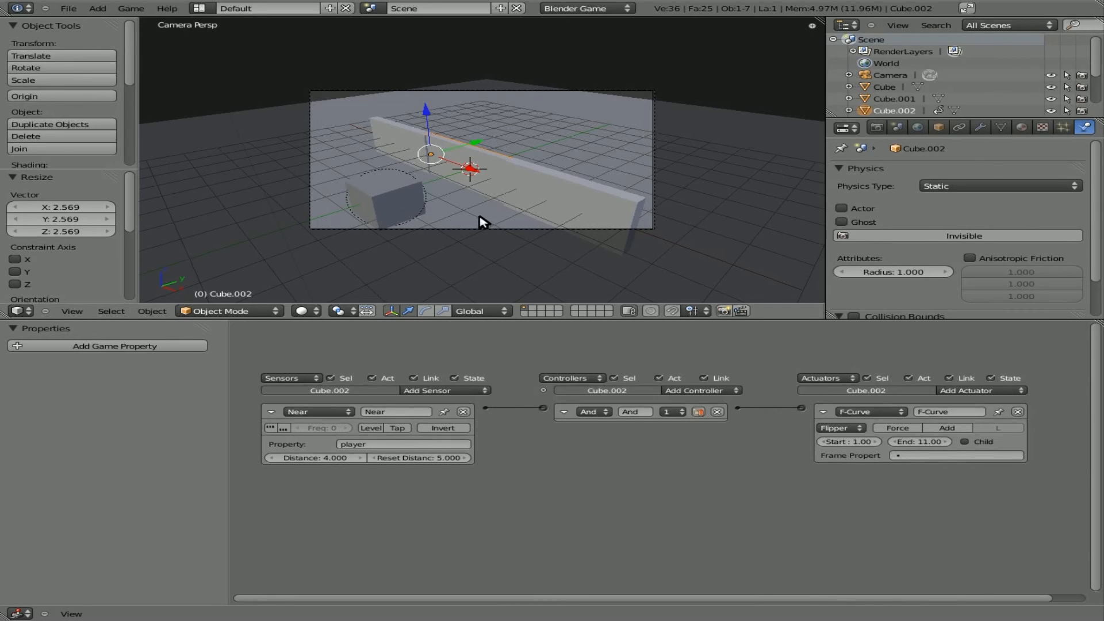
pyautogui.click(334, 457)
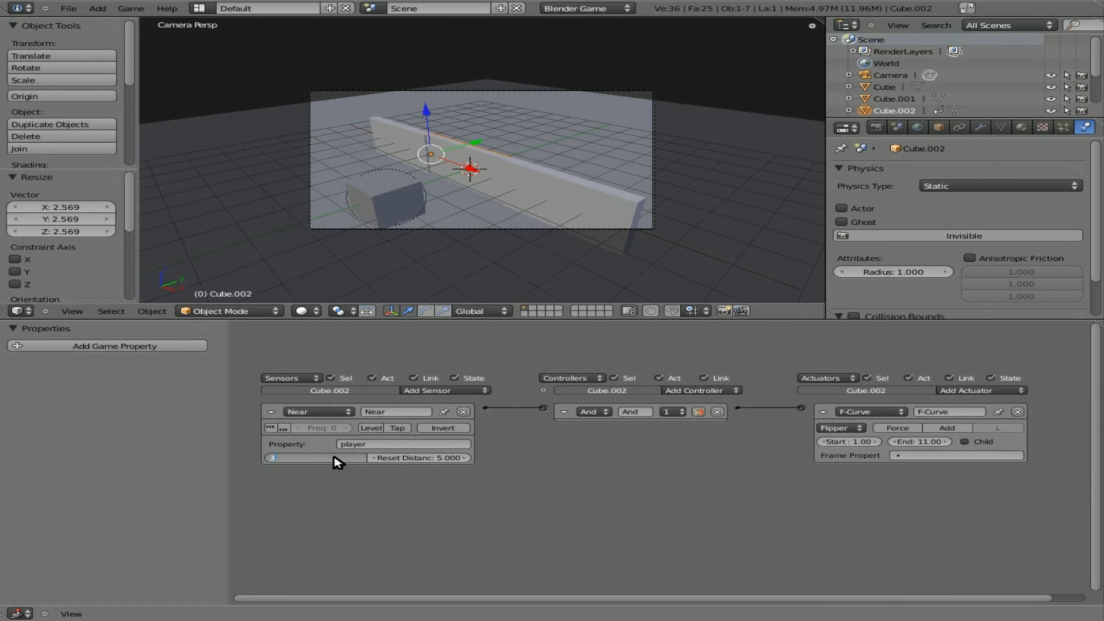
pyautogui.press('Return')
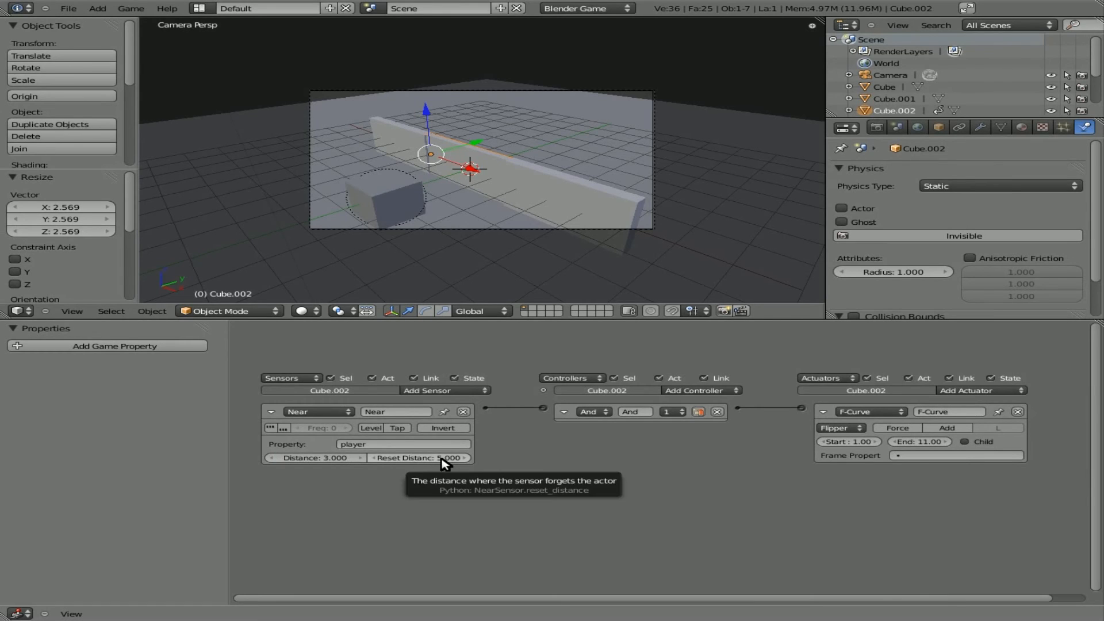
# - Set the Near sensor's distance to 5 and its reset distance to 6 on the selected door
pyautogui.click(329, 460)
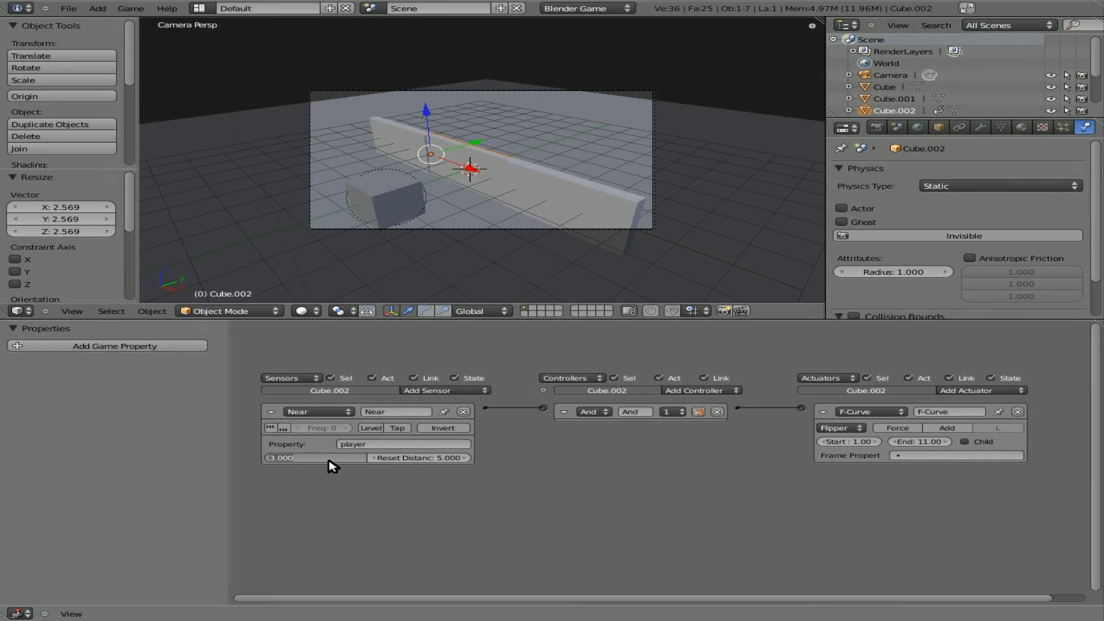
pyautogui.write('5')
pyautogui.press('Return')
pyautogui.click(460, 458)
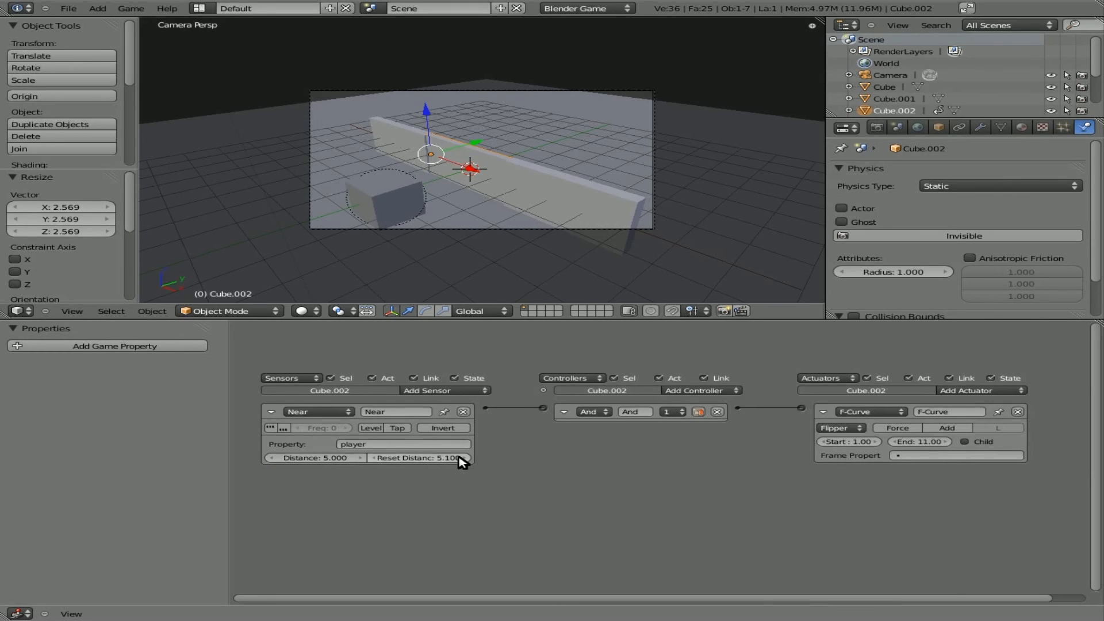
pyautogui.click(426, 457)
pyautogui.write('6')
pyautogui.press('Return')
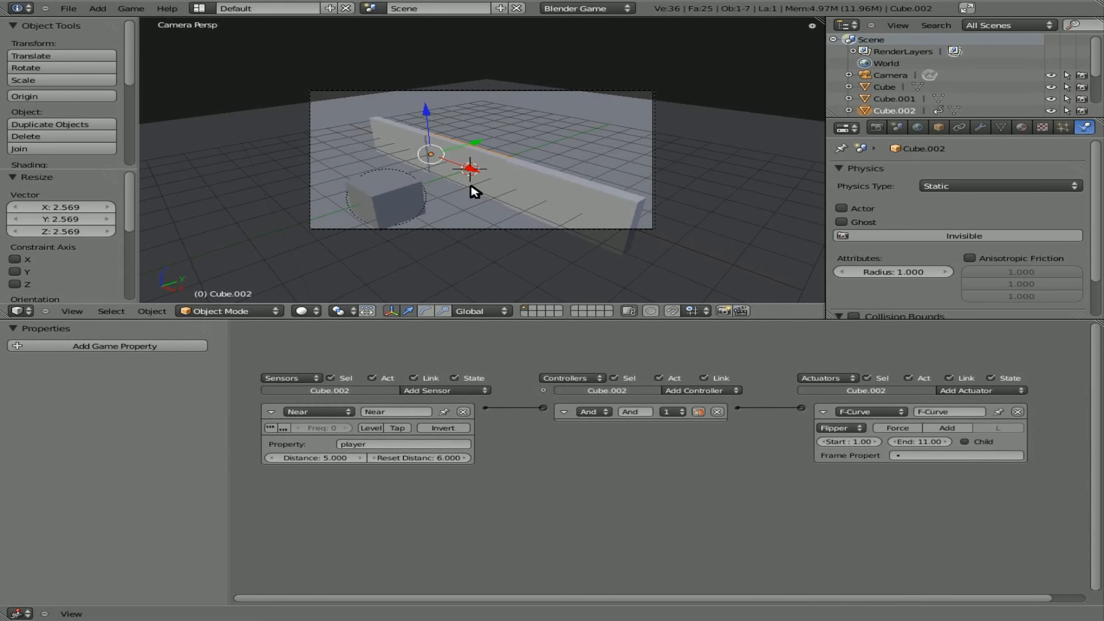
# - Run the game to test the door's new Near sensor distances, driving the player cube back and forth through the doorway several times, and exit
pyautogui.press('p')
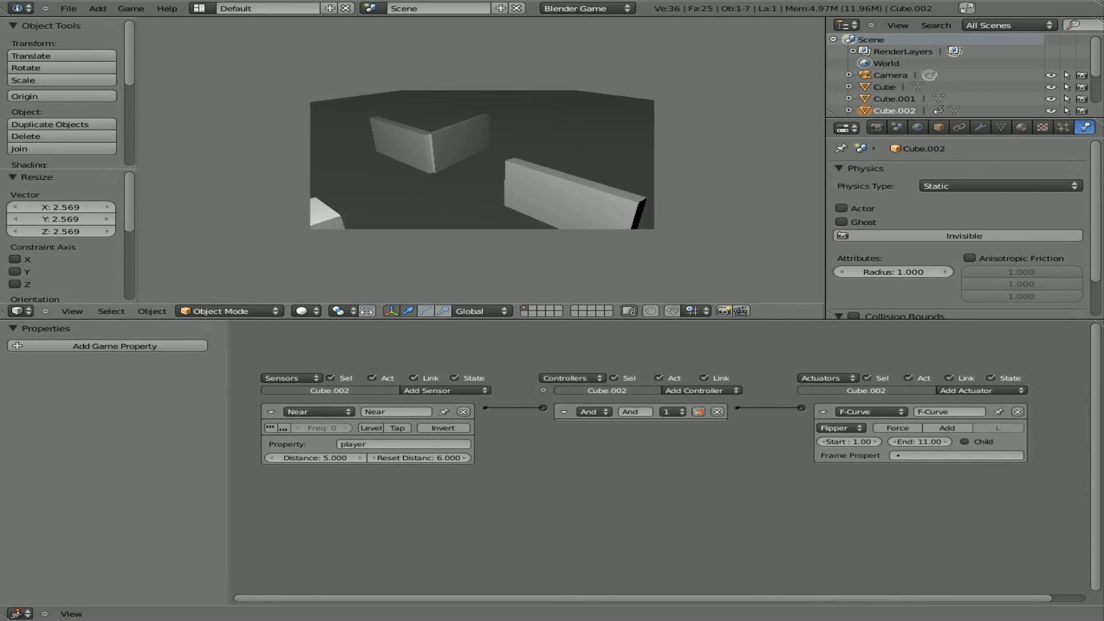
pyautogui.press('Up')
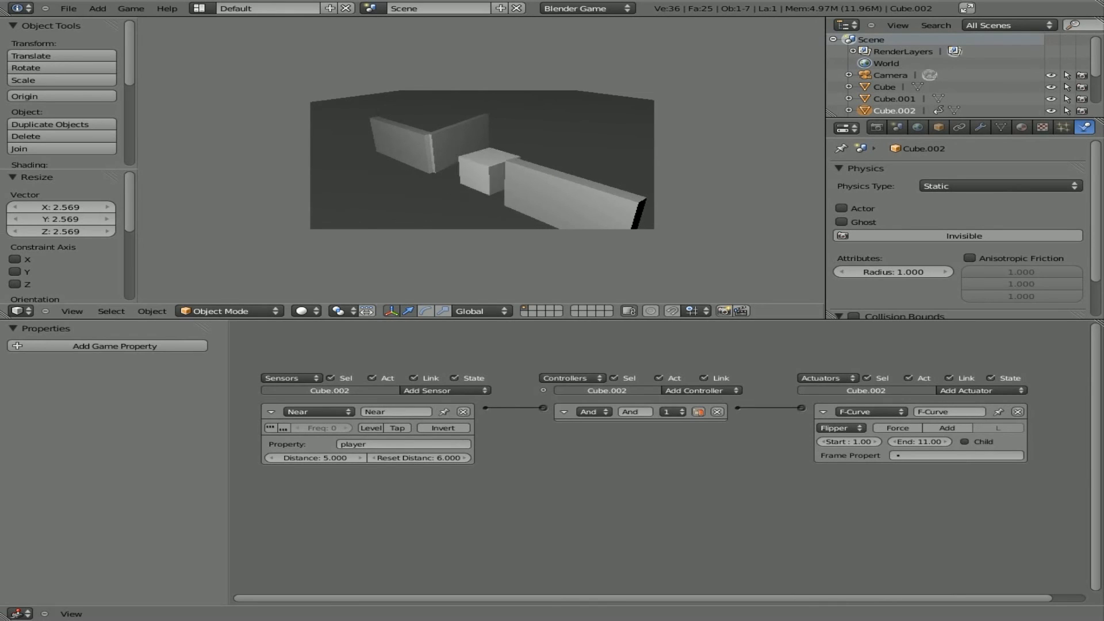
pyautogui.press('Up')
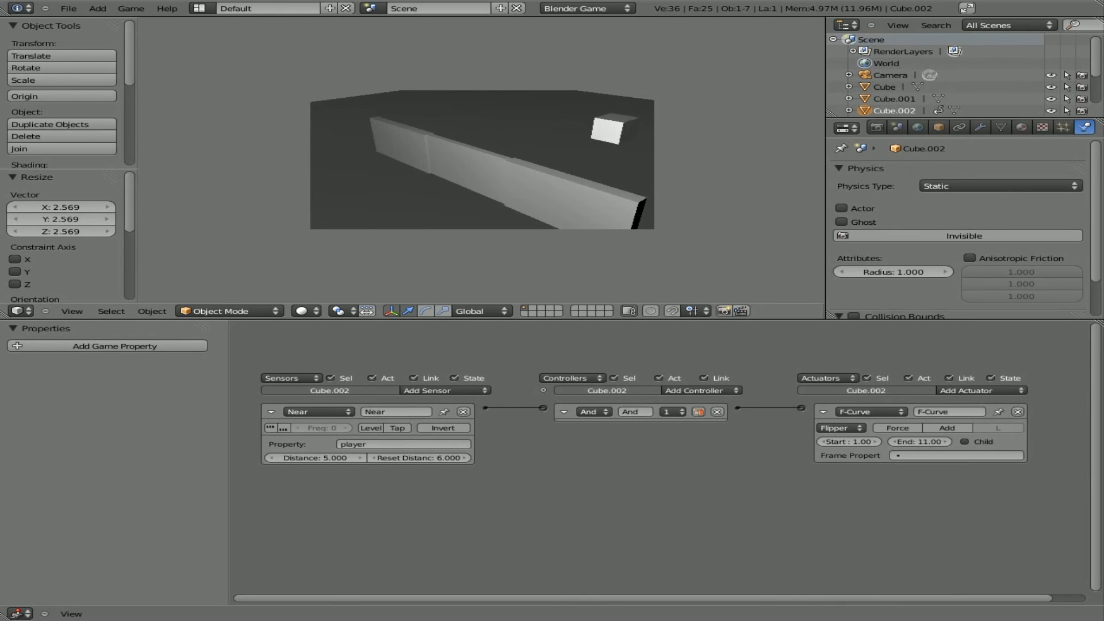
pyautogui.press('Down')
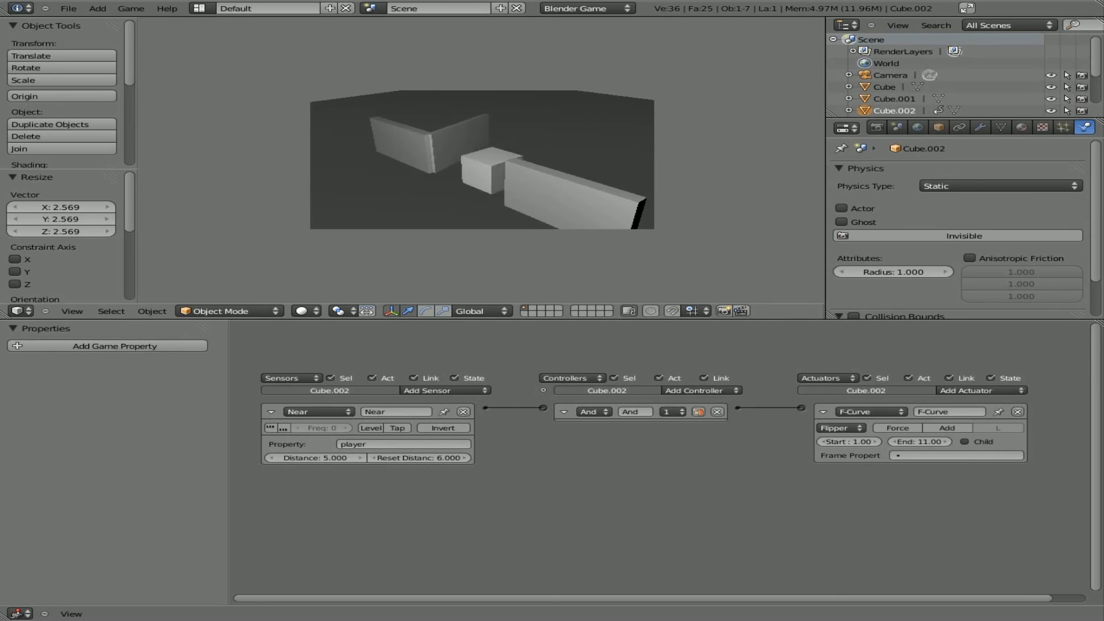
pyautogui.press('Down')
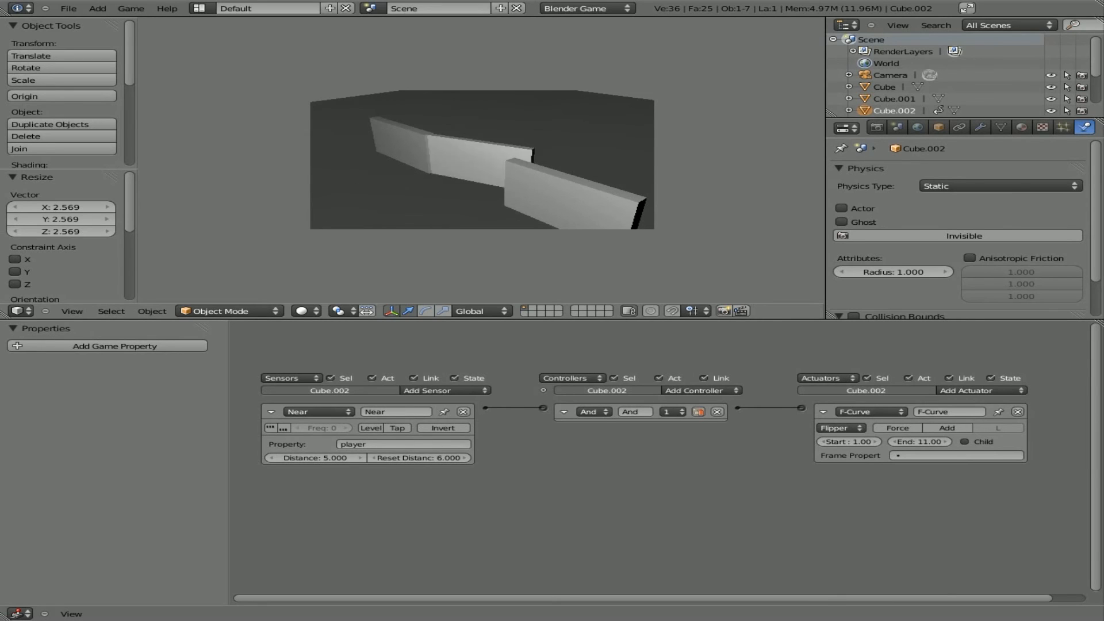
pyautogui.press('Up')
pyautogui.press('Up')
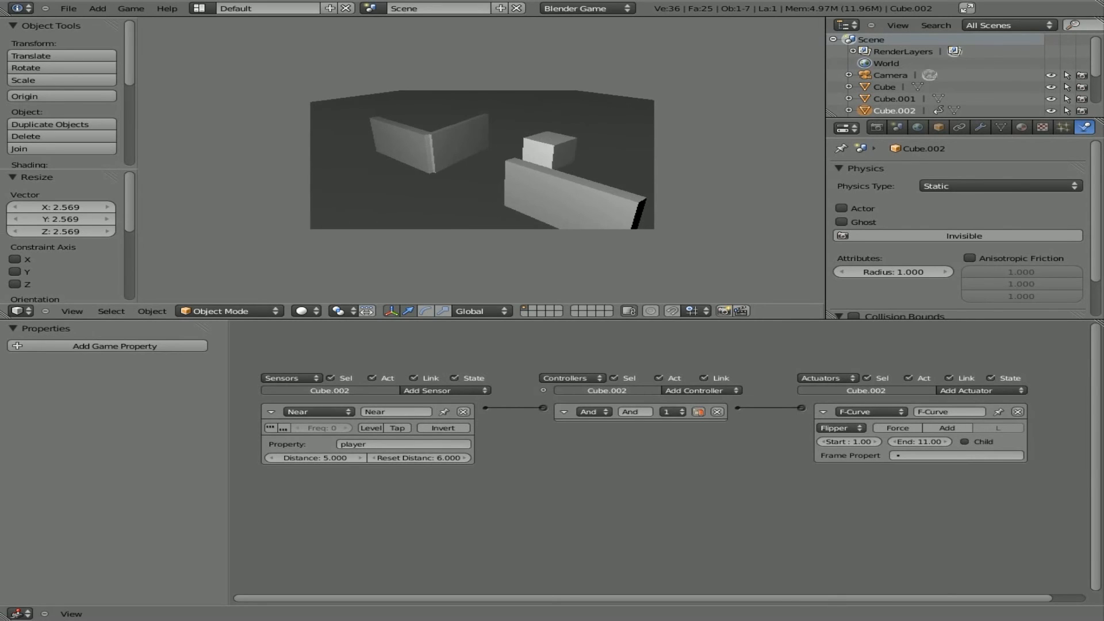
pyautogui.press('Down')
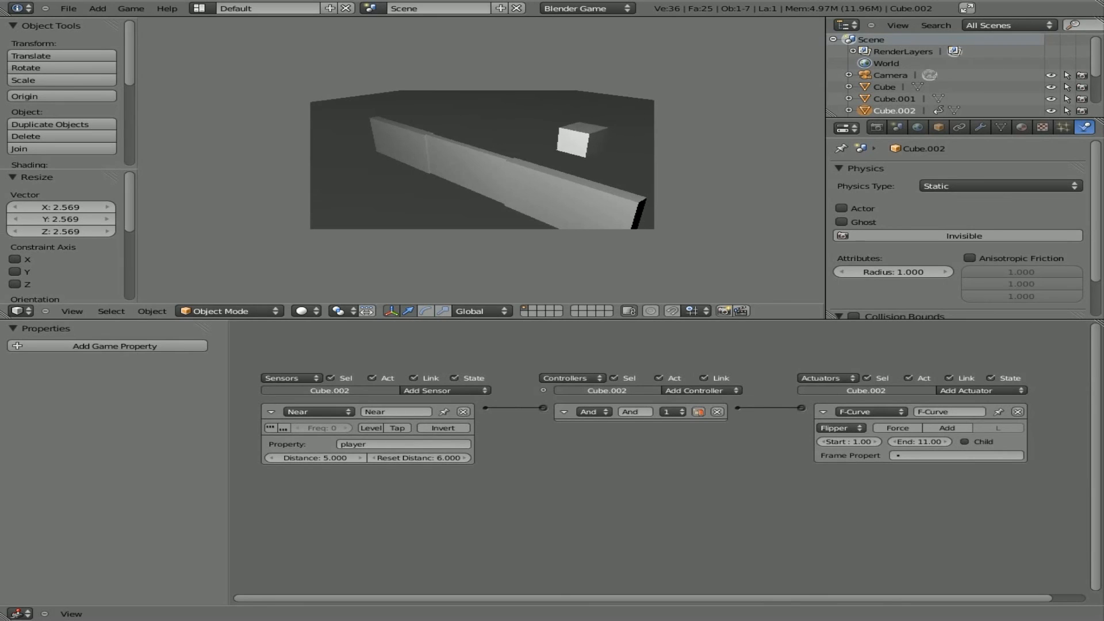
pyautogui.press('Down')
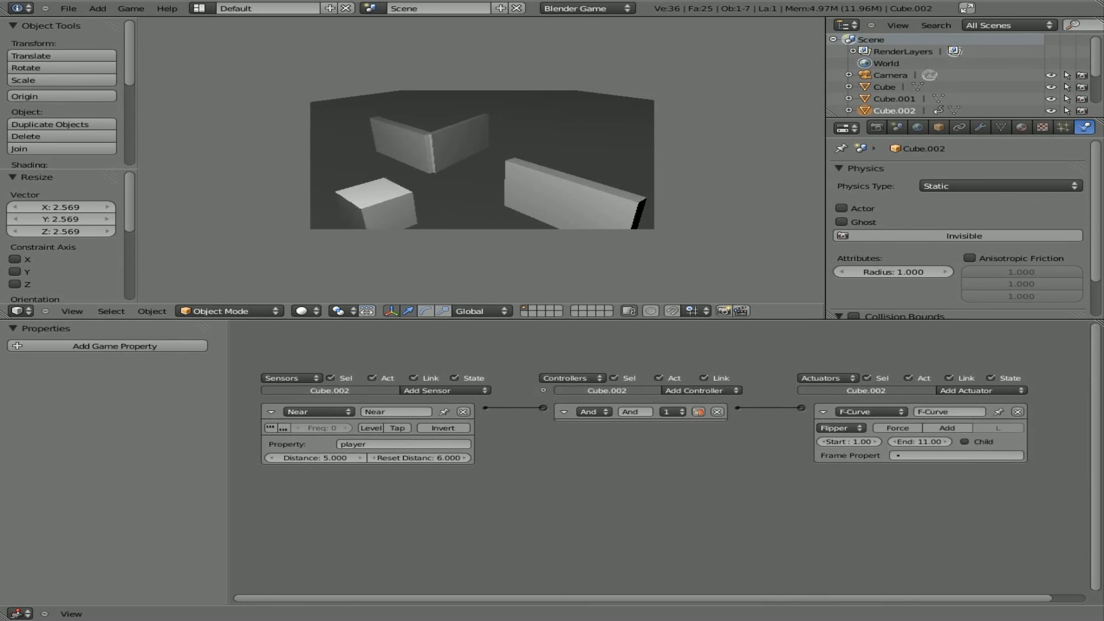
pyautogui.press('Up')
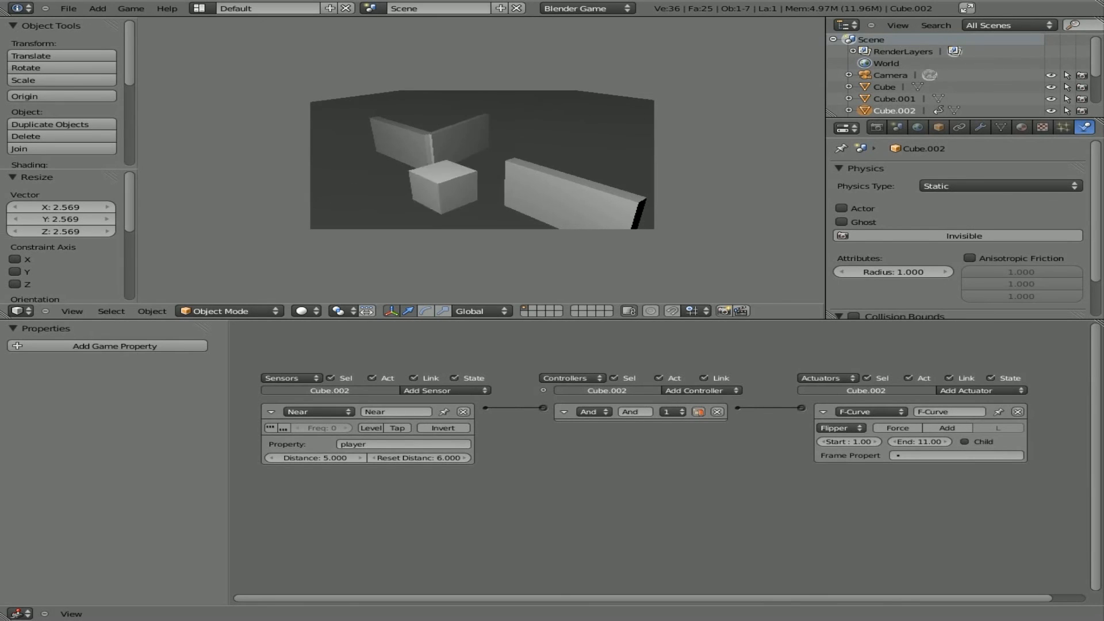
pyautogui.press('Up')
pyautogui.press('Down')
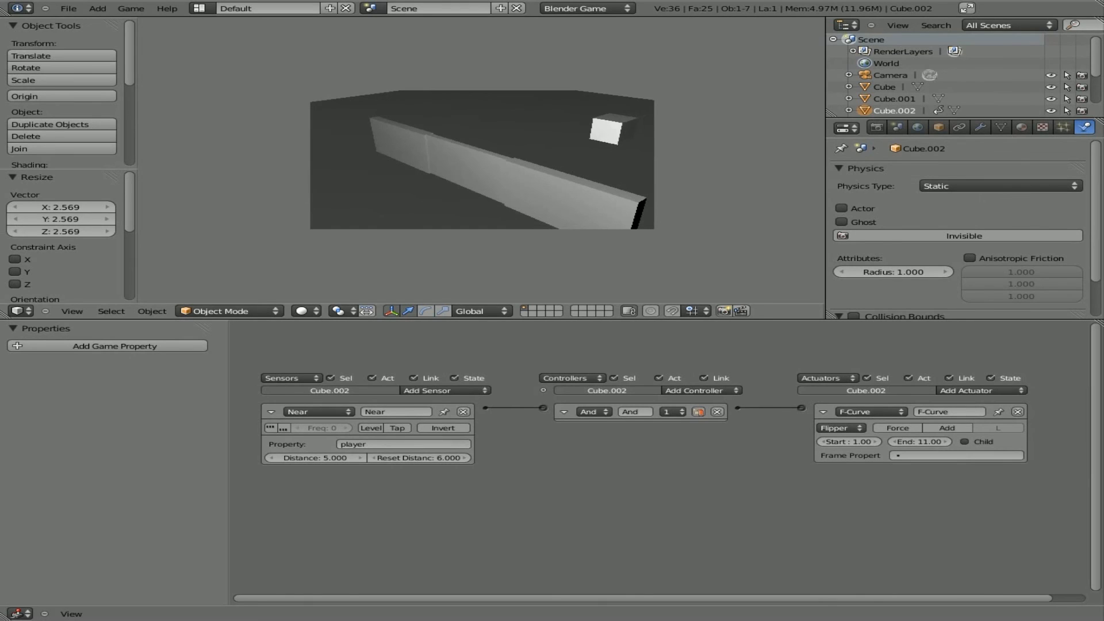
pyautogui.press('Down')
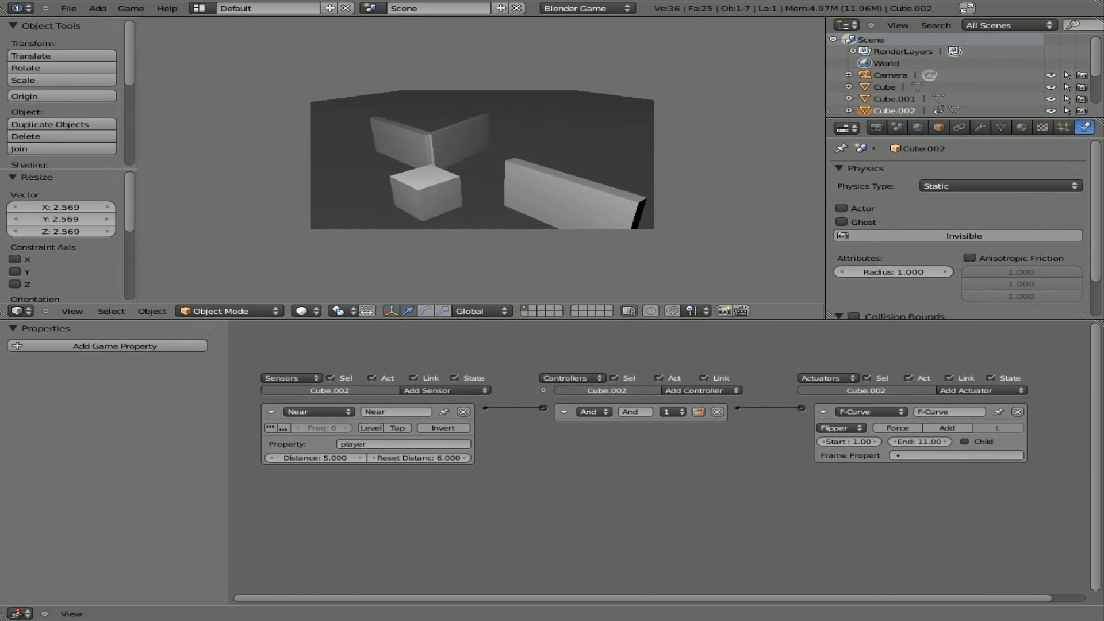
pyautogui.press('Up')
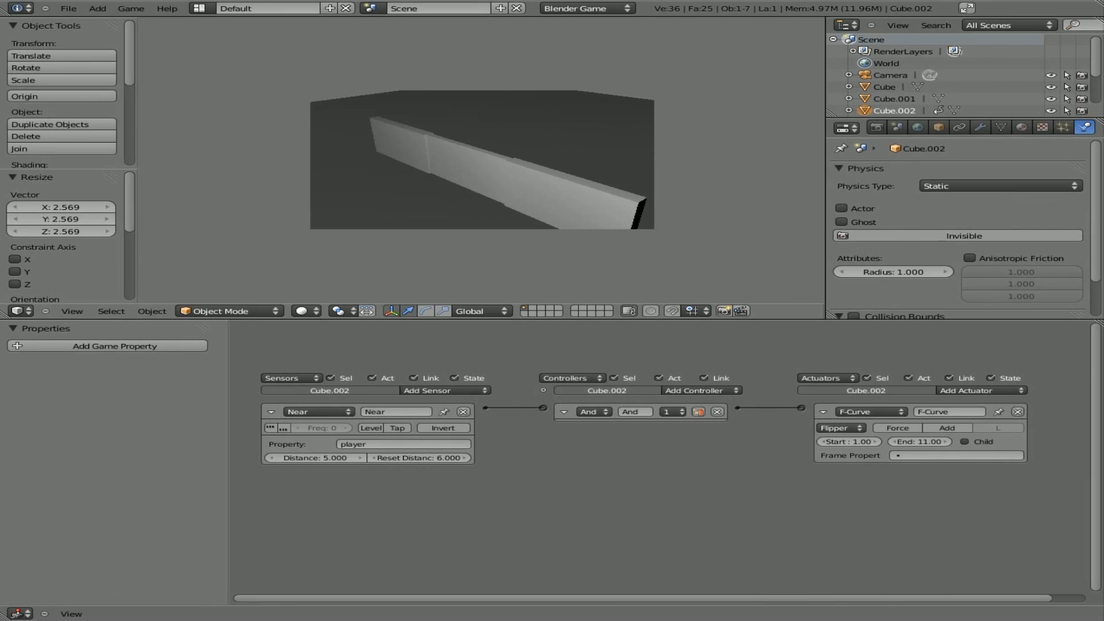
pyautogui.press('Up')
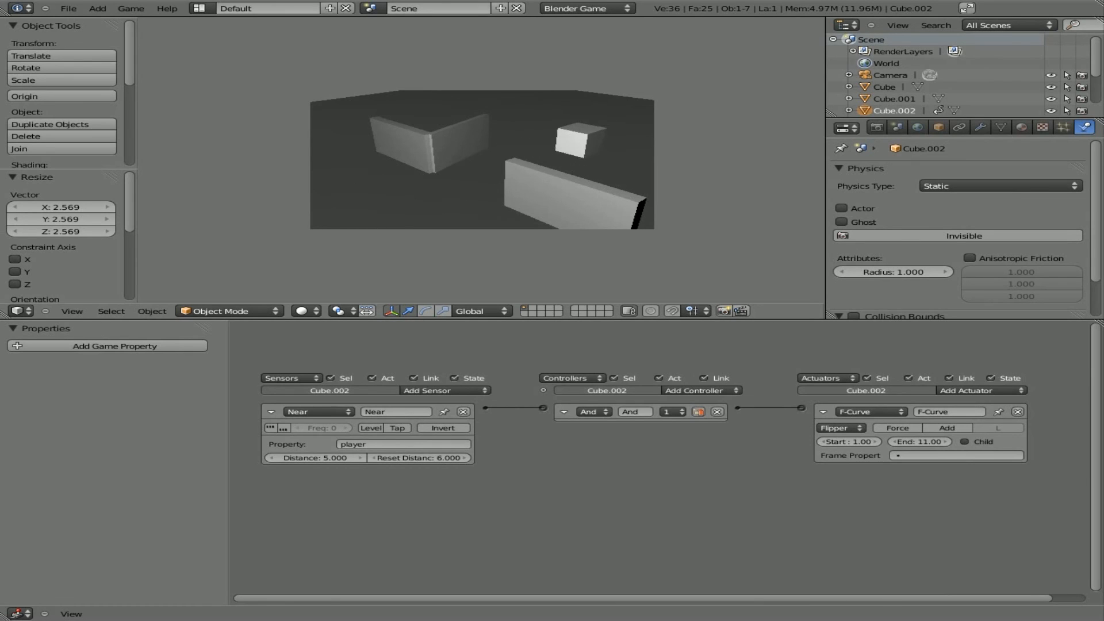
pyautogui.press('Down')
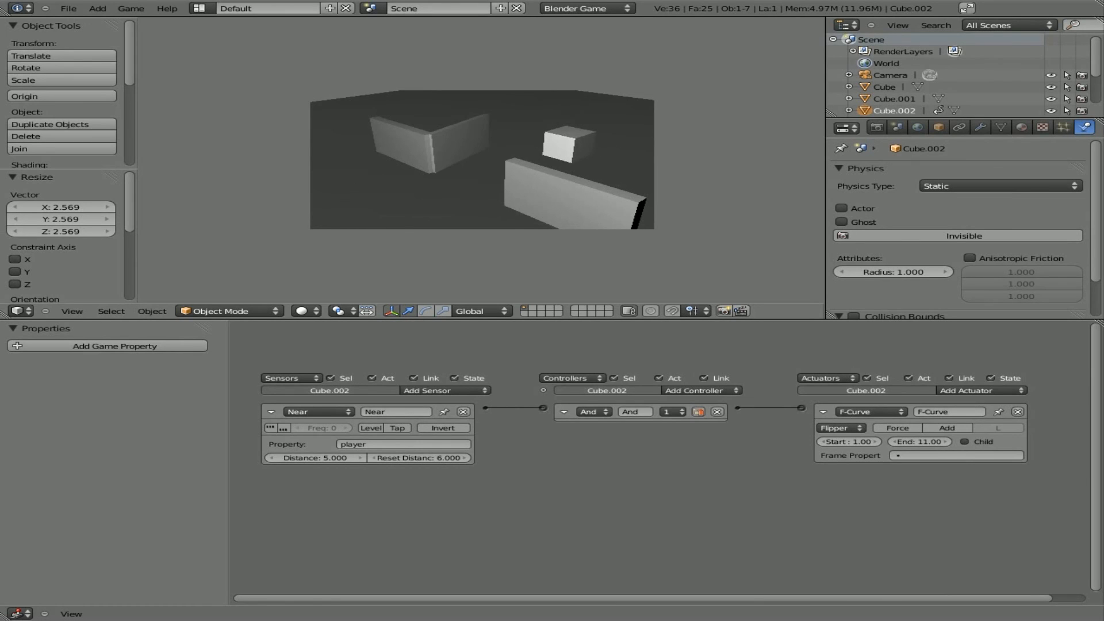
pyautogui.press('Down')
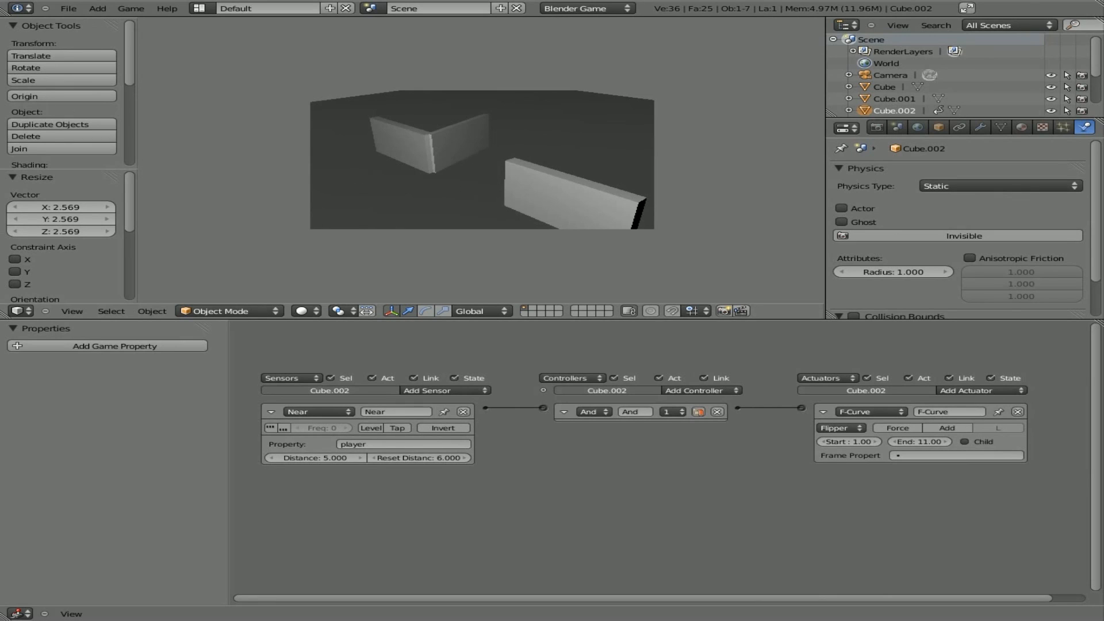
pyautogui.press('Up')
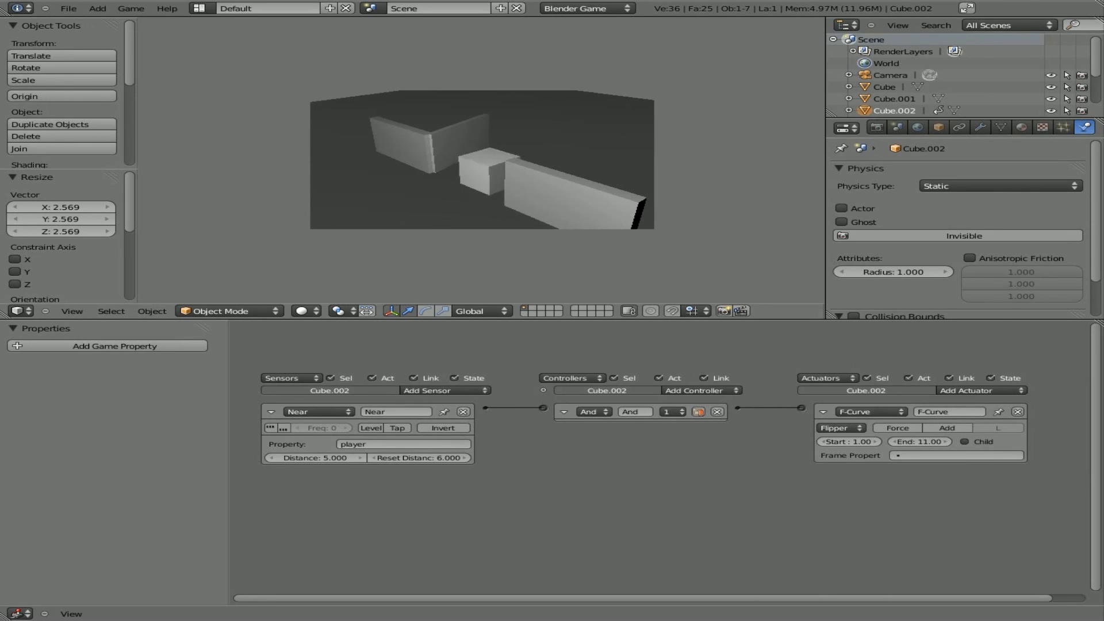
pyautogui.press('Down')
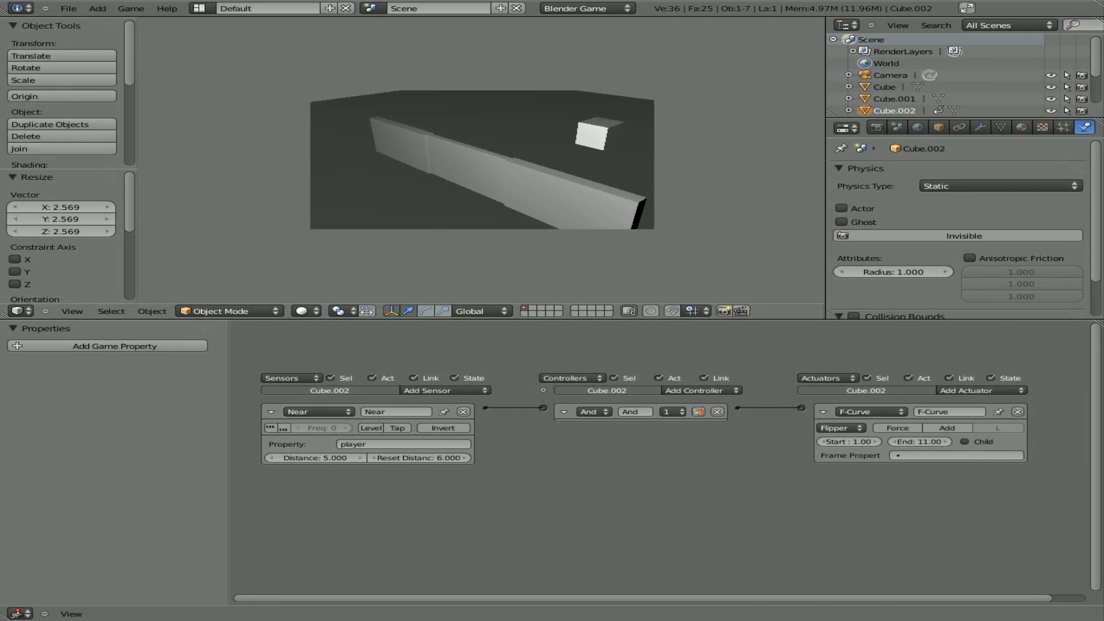
pyautogui.press('Up')
pyautogui.press('Up')
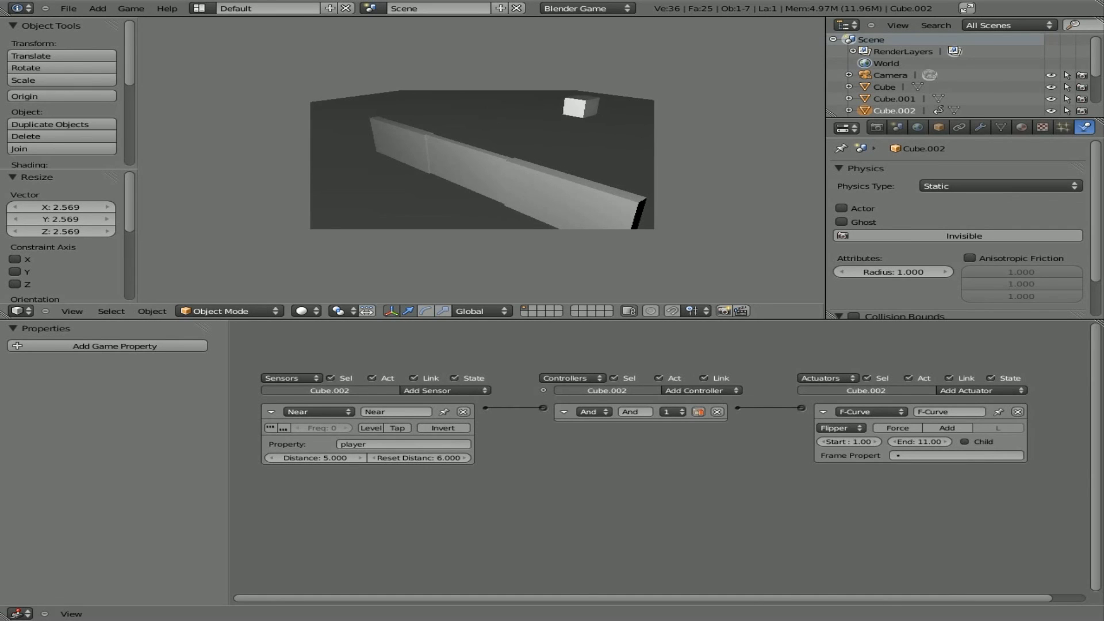
pyautogui.press('Escape')
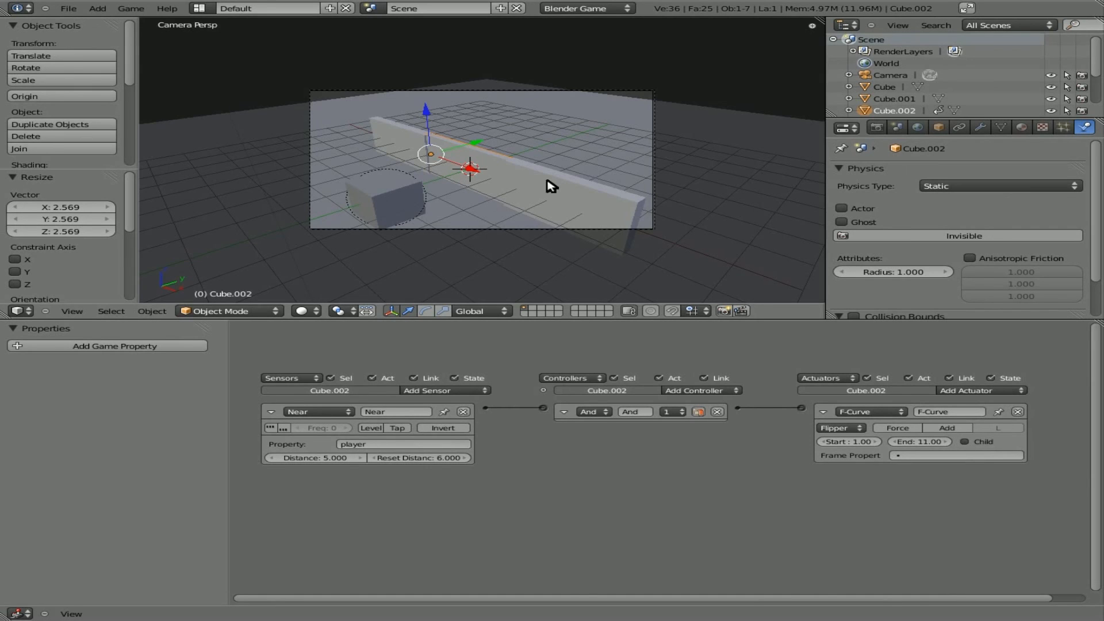